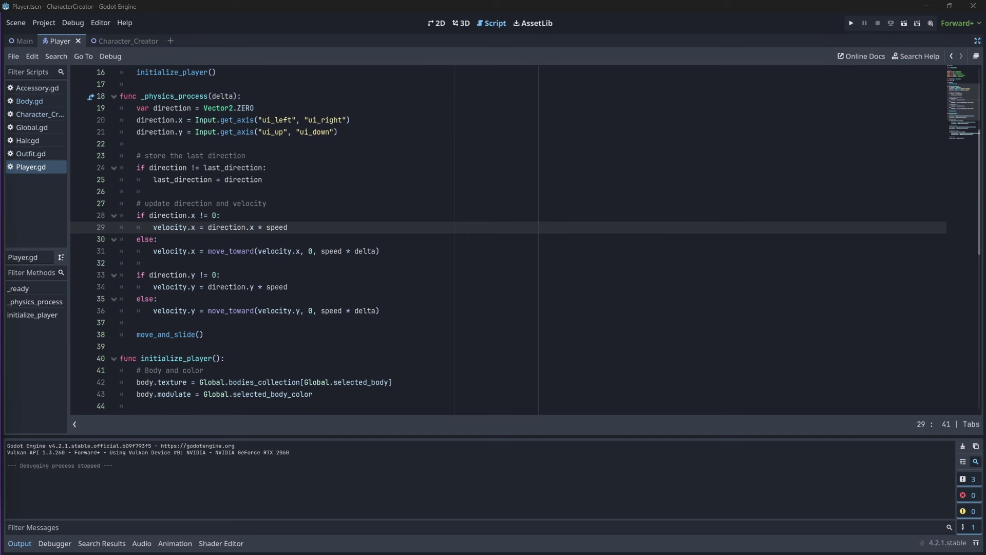
Leave distraction-free mode and select the Player root node in the Scene tree.
key(ctrl+shift+F11)
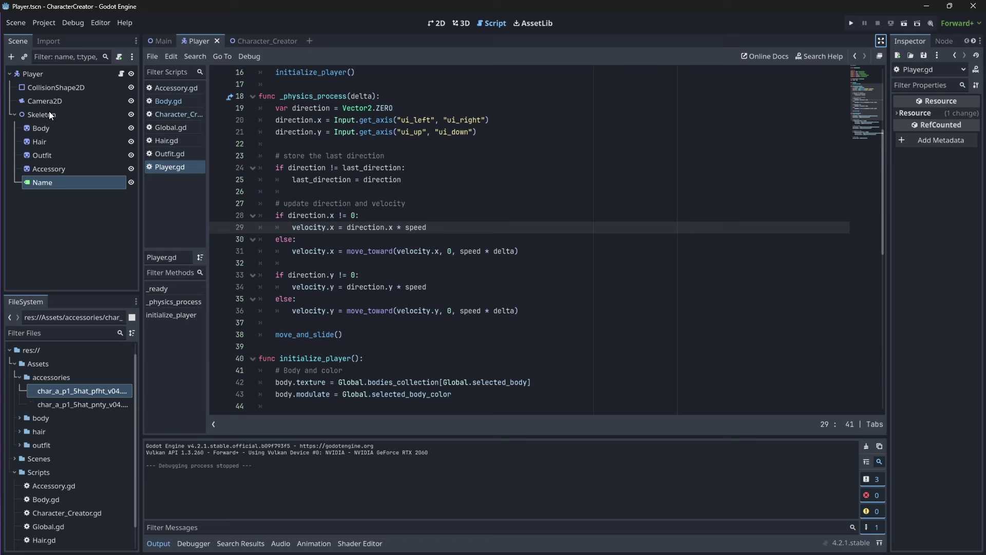
click(15, 114)
click(53, 72)
Add an AnimationPlayer child node under Player and return to the 2D scene view.
click(15, 57)
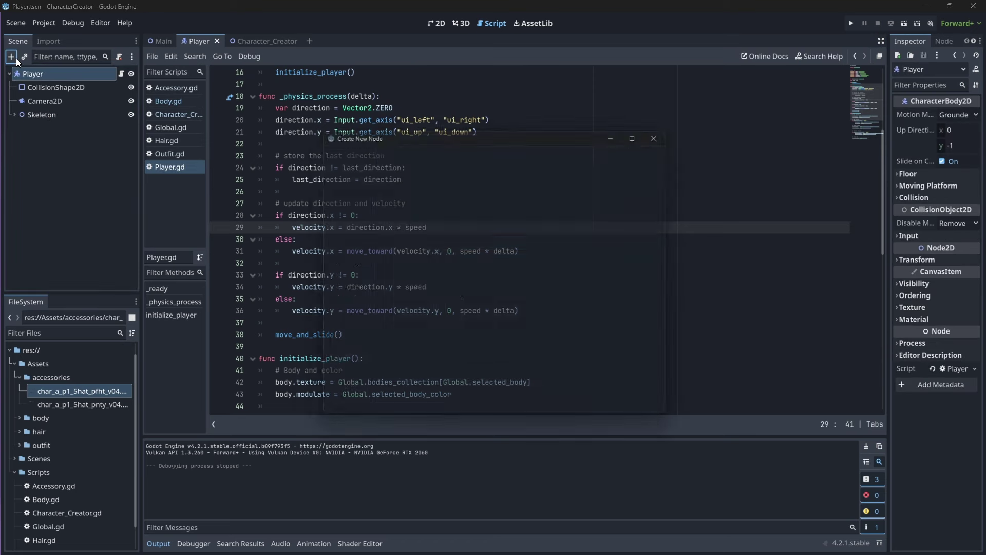
text(animatio)
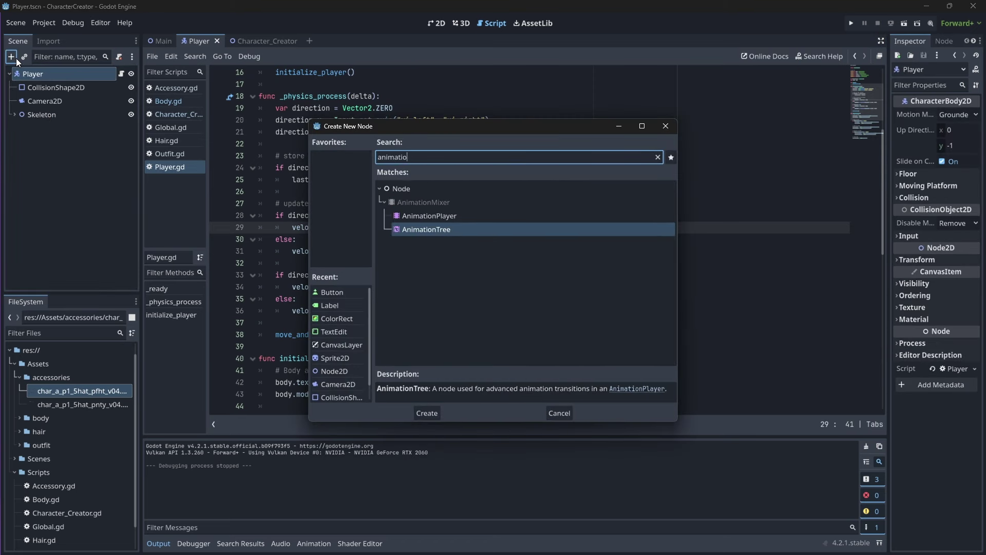
key(Up)
key(Return)
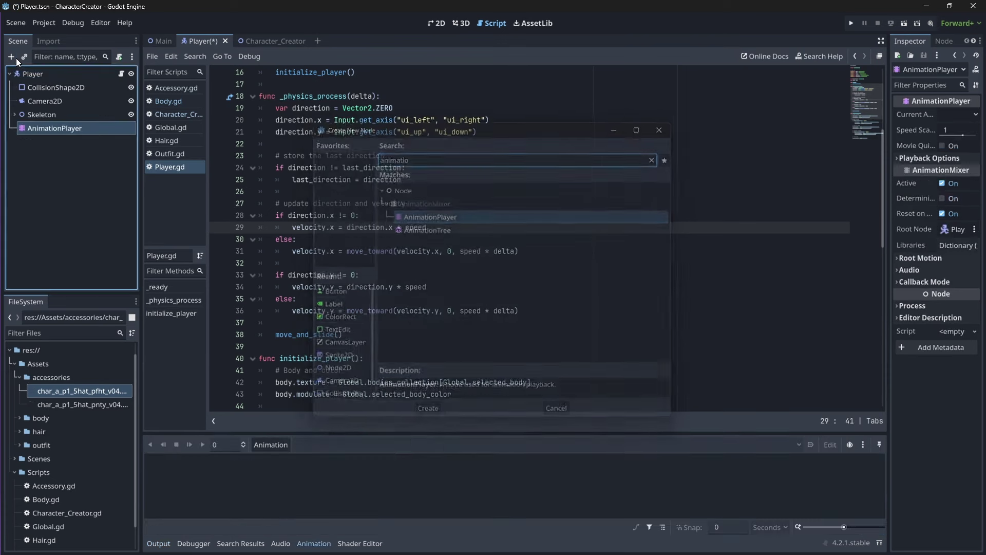
click(435, 23)
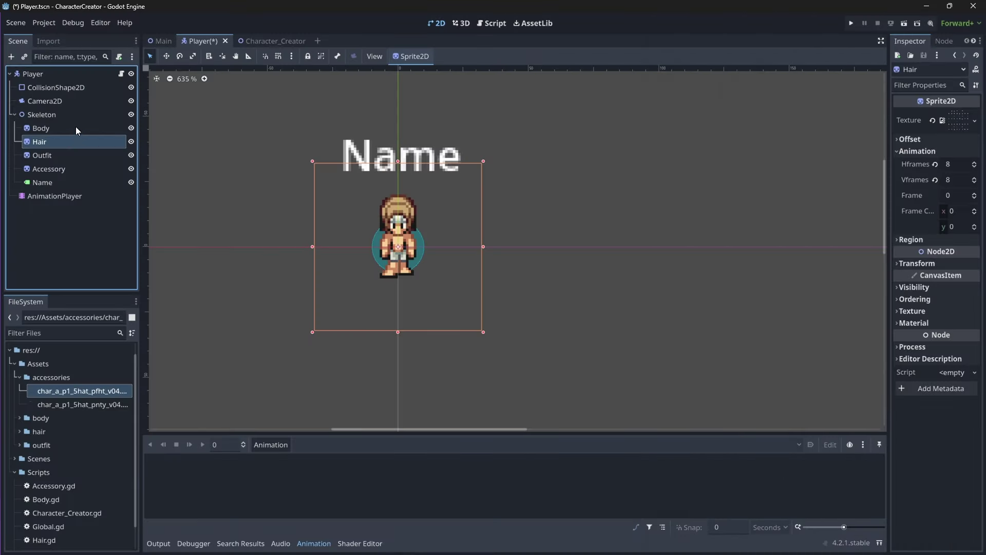
Select the Body sprite and widen the Inspector to show its 8×8 frame sheet texture.
click(76, 126)
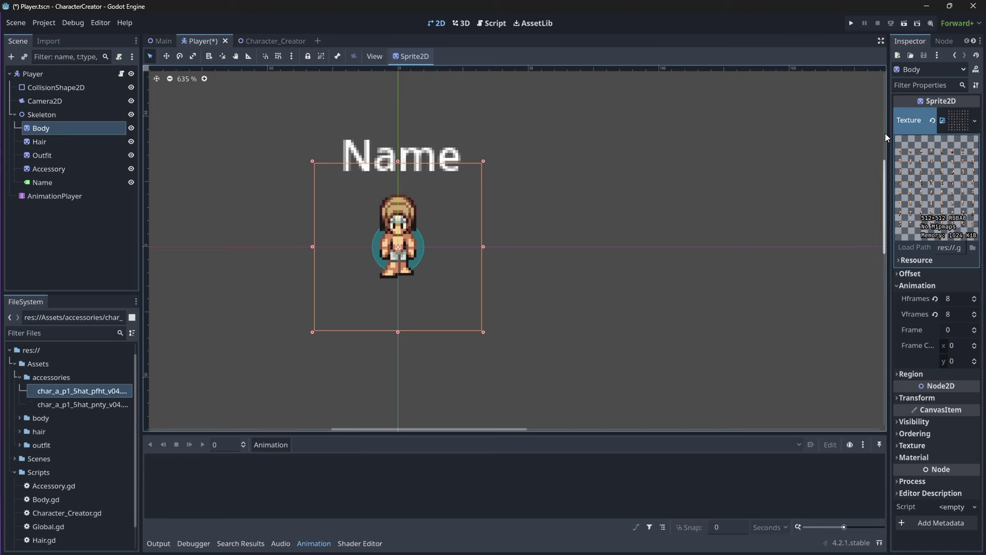
drag(887, 133, 501, 181)
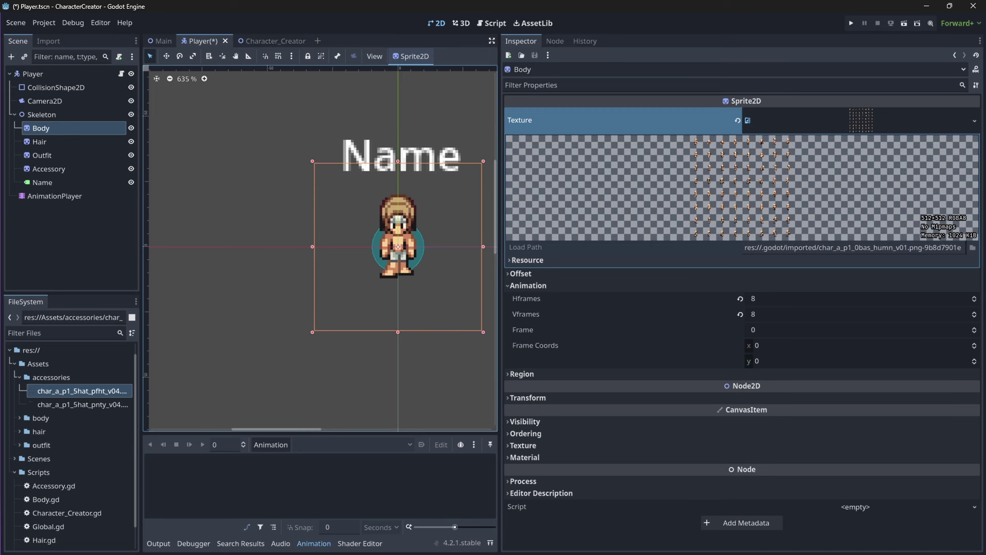
Create a new animation named idle_down on the AnimationPlayer.
click(66, 196)
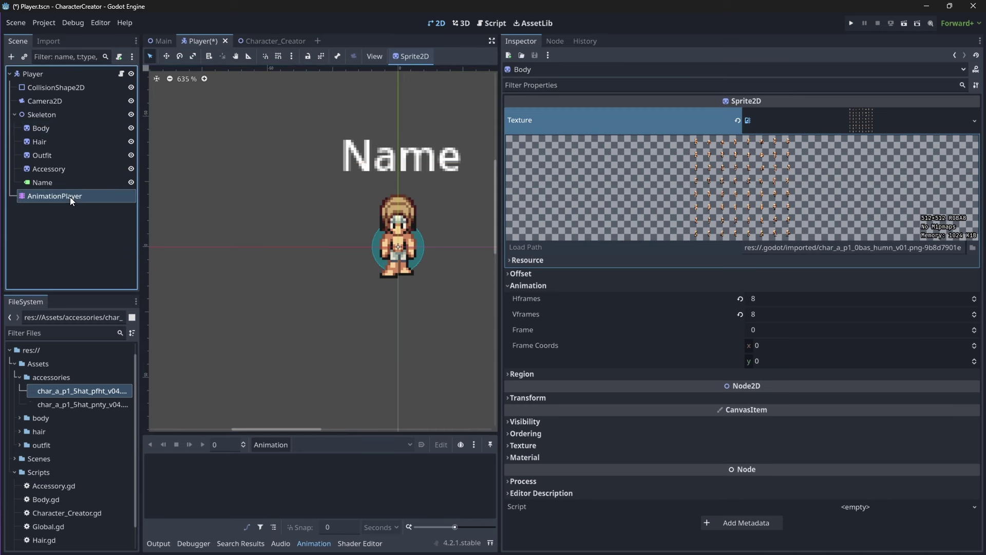
click(277, 445)
click(279, 450)
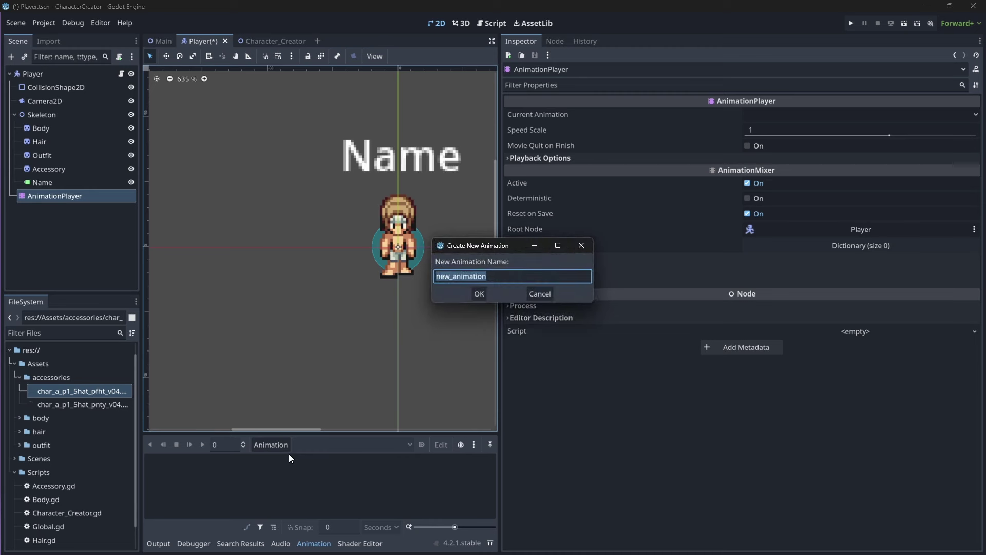
text(idle_down)
key(Return)
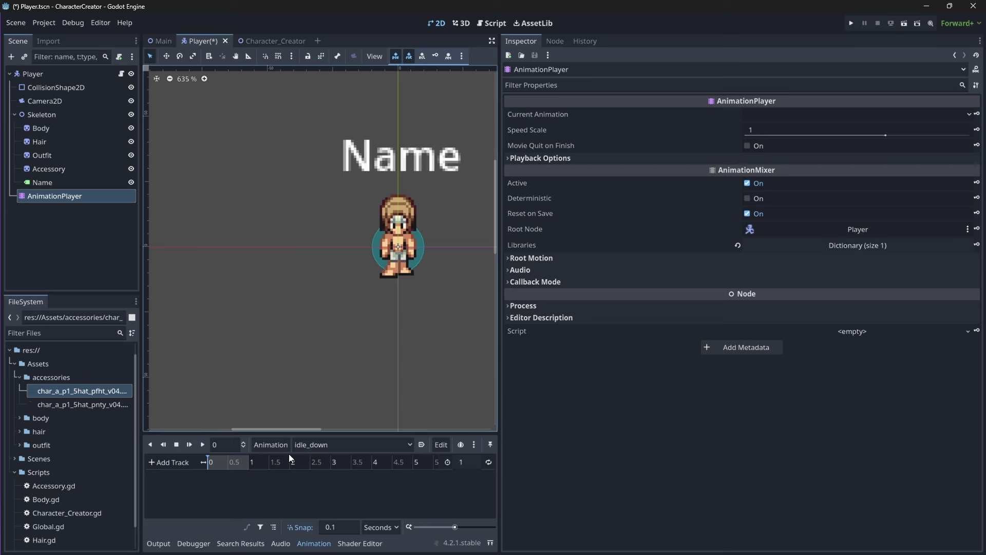
Set idle_down's length to 0.1 seconds and enlarge the animation timeline panel.
click(461, 462)
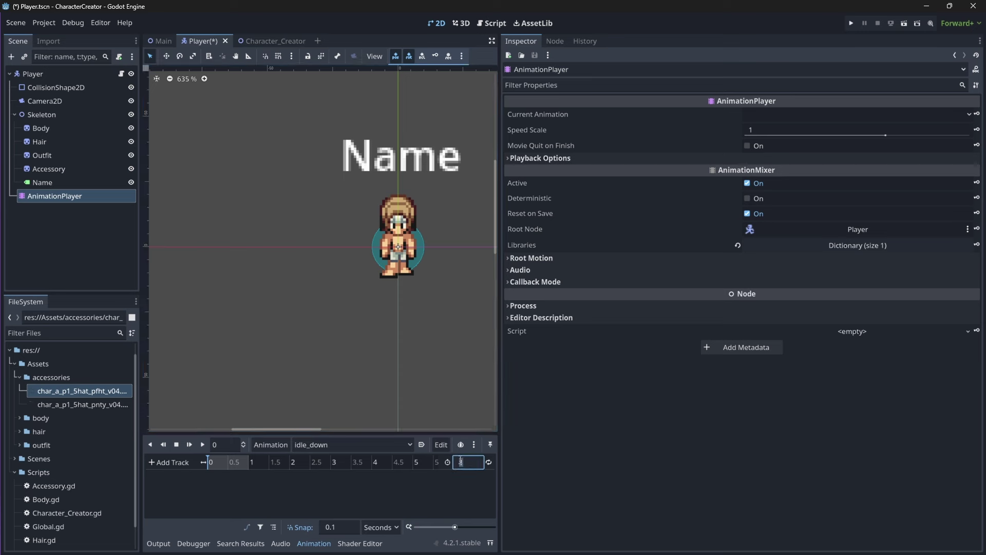
text(0.1)
key(Return)
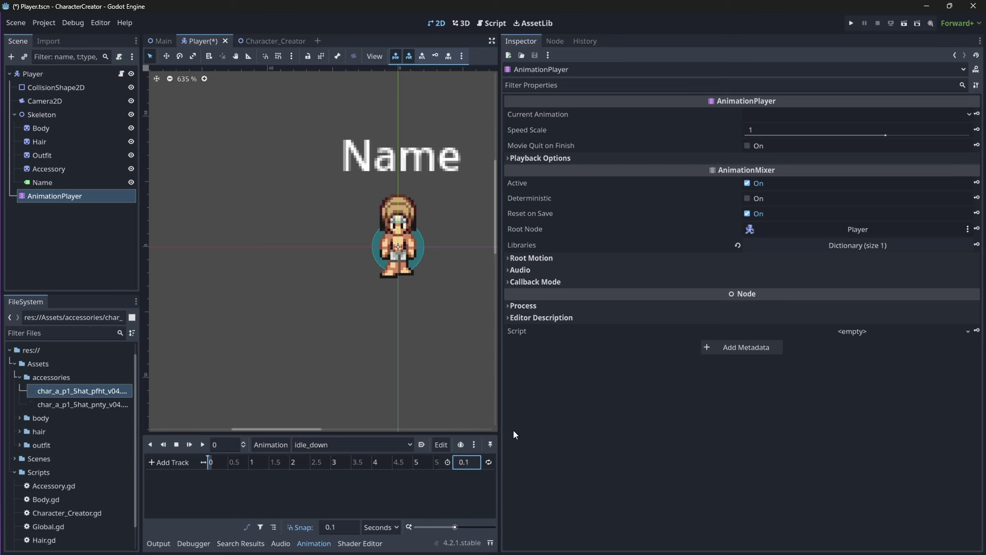
drag(526, 422, 637, 422)
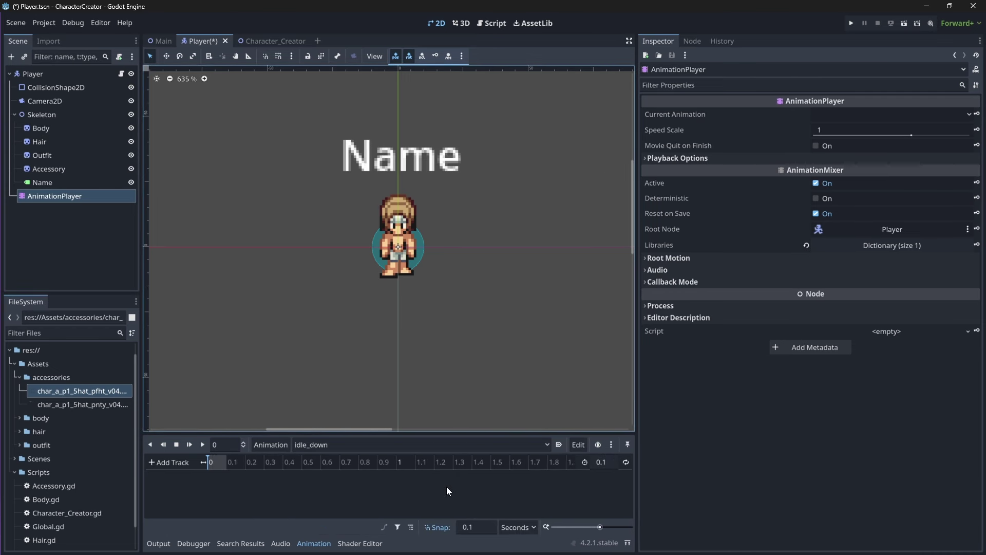
drag(446, 435, 446, 358)
click(41, 128)
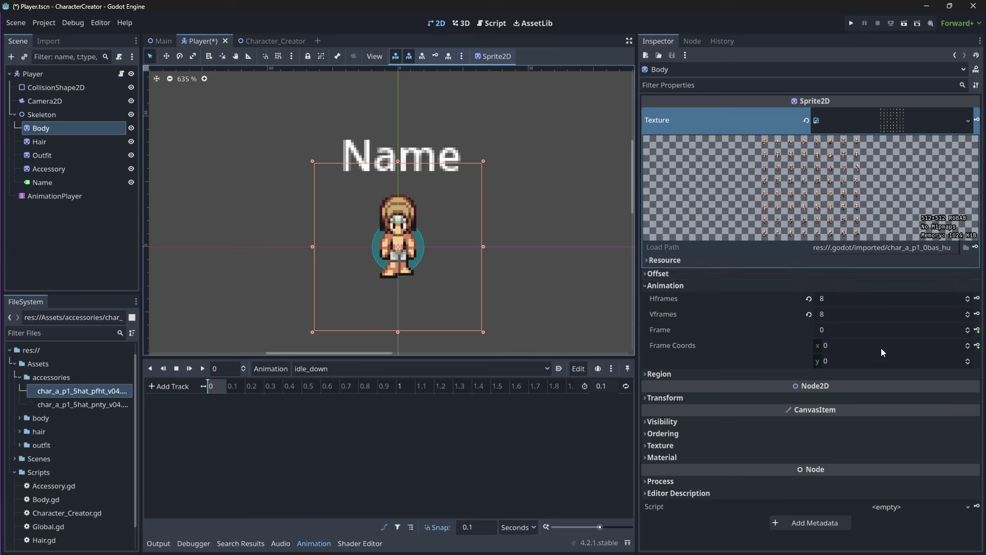
Add frame_coords tracks keyed at 0 s for the Body and Hair sprites in idle_down.
click(968, 343)
click(978, 345)
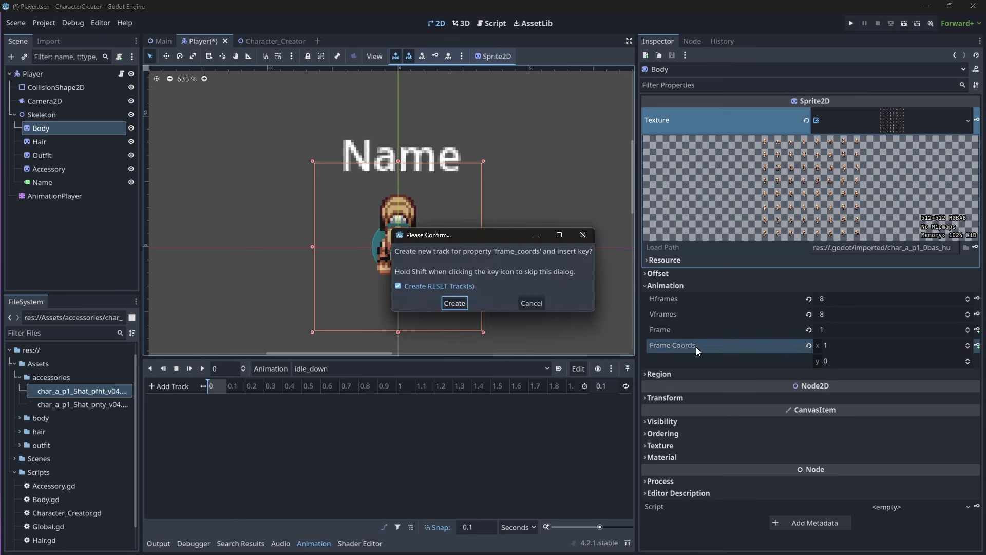
click(458, 307)
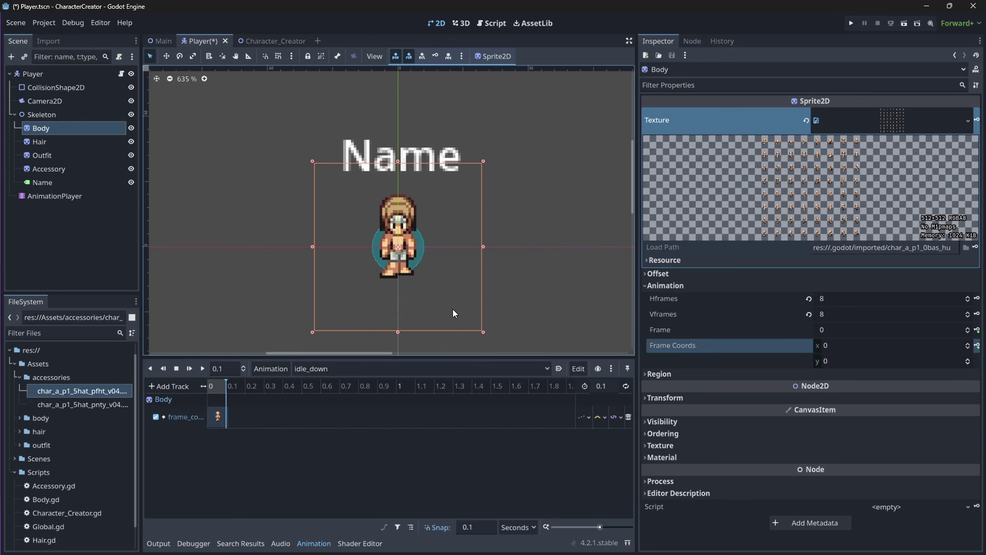
click(208, 386)
click(82, 144)
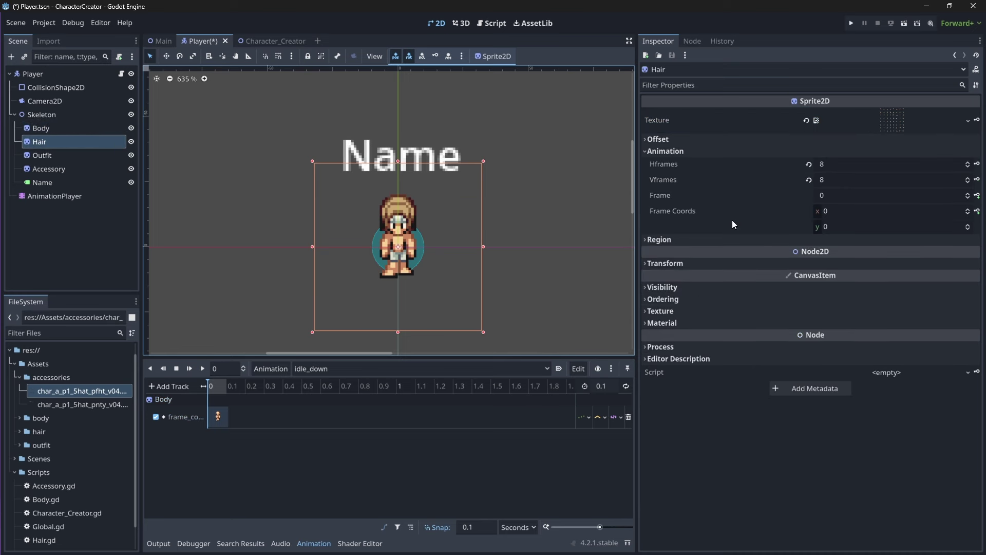
click(977, 212)
click(454, 303)
Add frame_coords tracks keyed at 0 s for the Outfit and Accessory sprites.
click(57, 155)
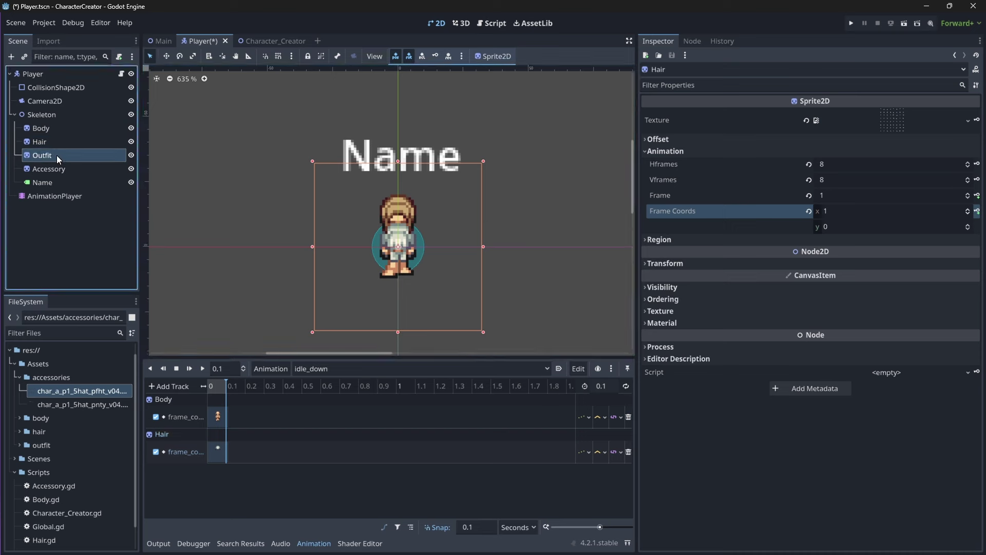
click(978, 211)
click(453, 302)
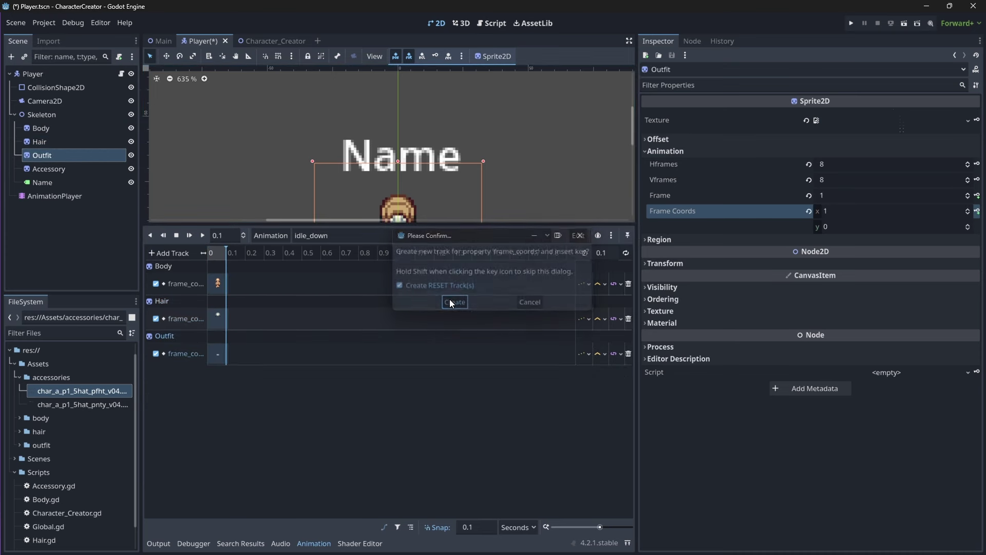
click(217, 256)
click(49, 169)
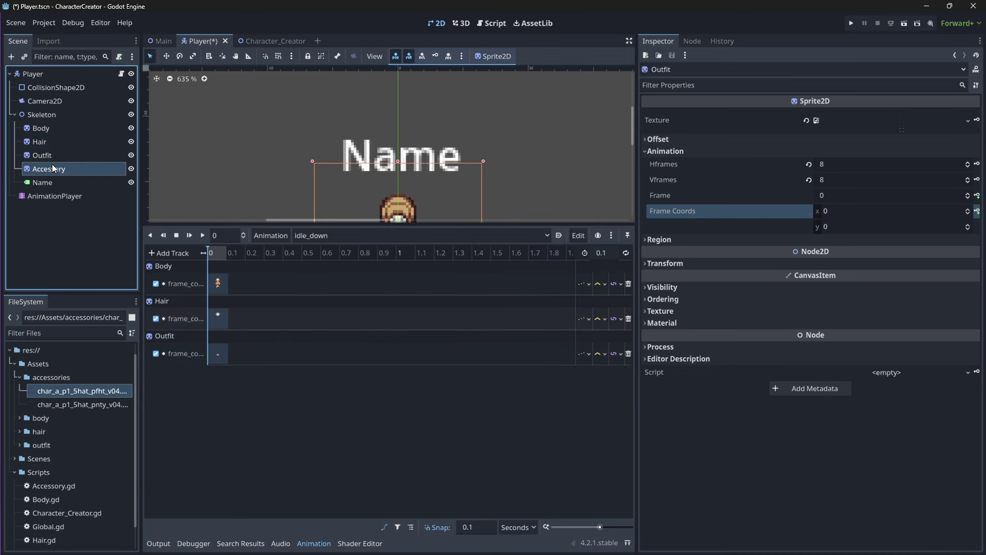
click(969, 343)
click(977, 345)
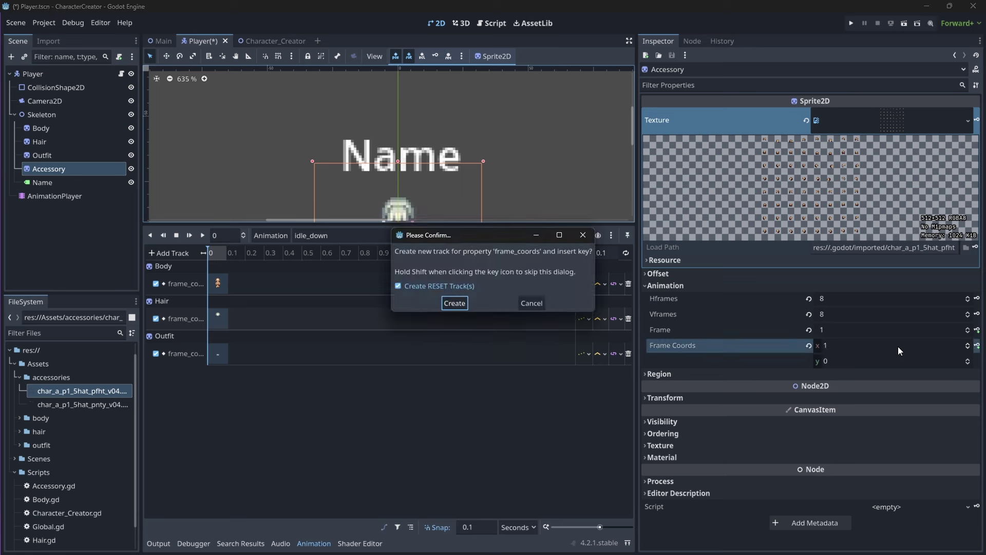
click(452, 301)
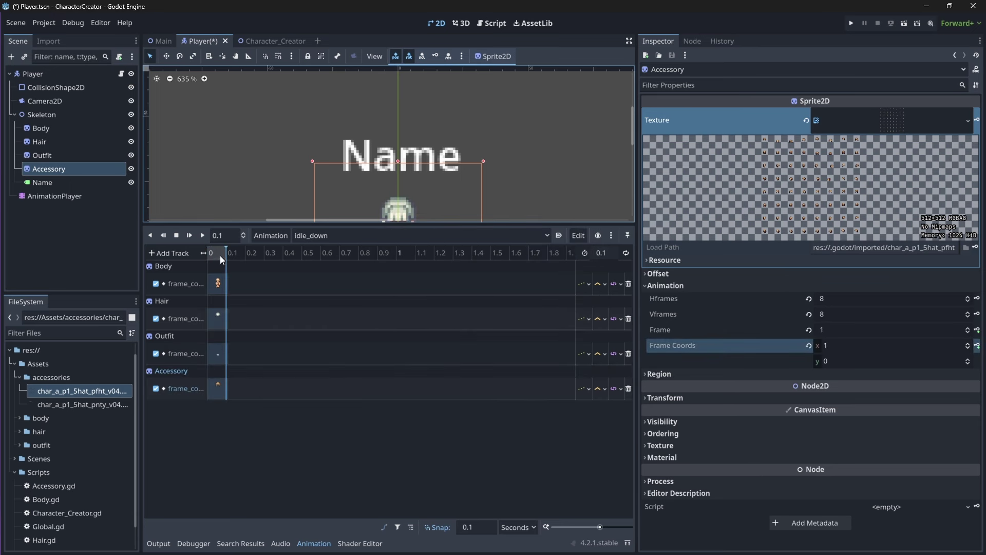
drag(401, 222, 418, 288)
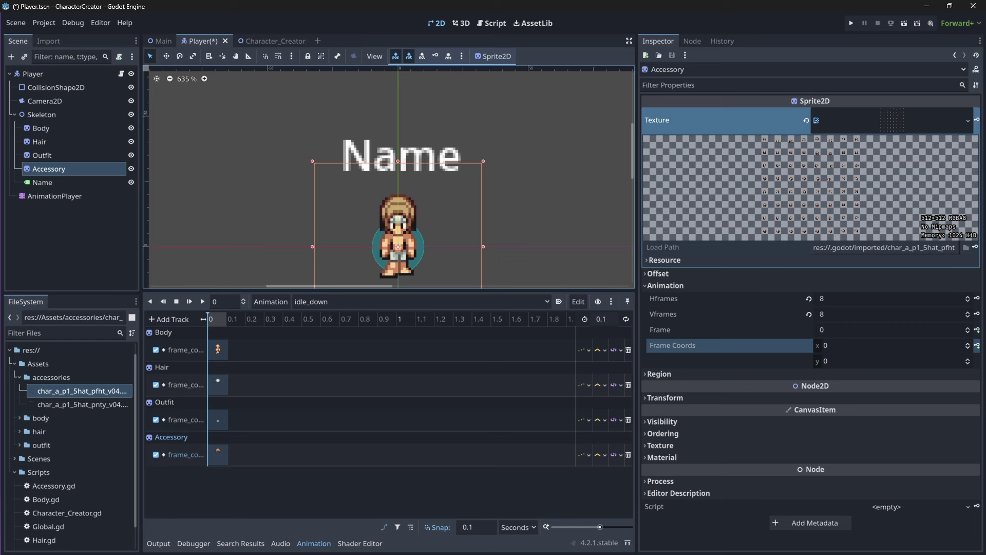
Add a new animation named idle_up with a 0.1-second length.
click(271, 301)
click(275, 316)
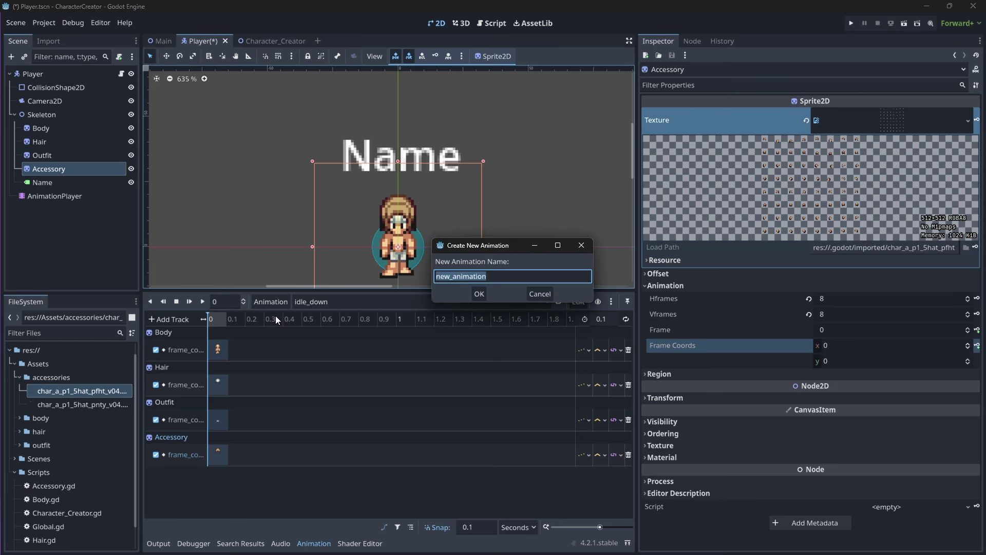
text(idle_up)
key(Return)
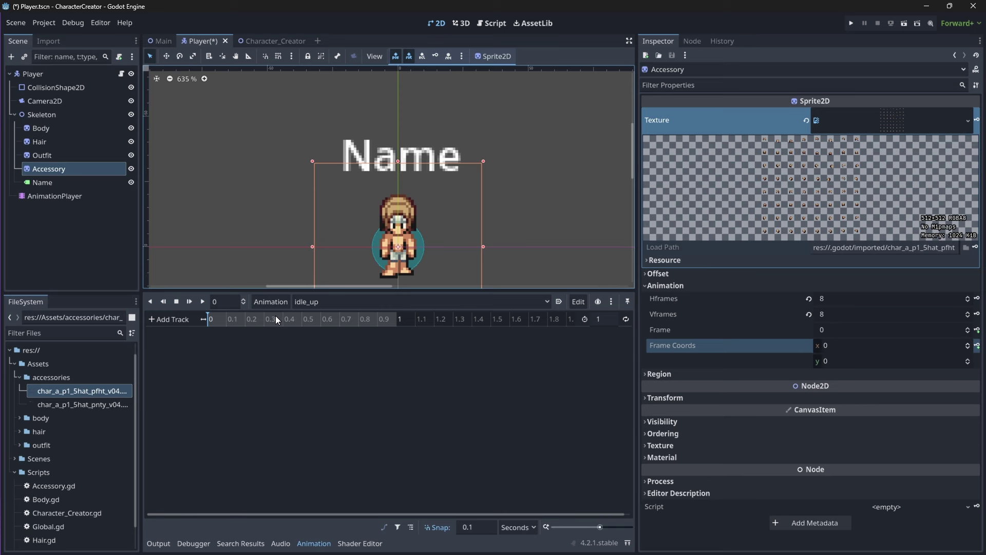
click(599, 319)
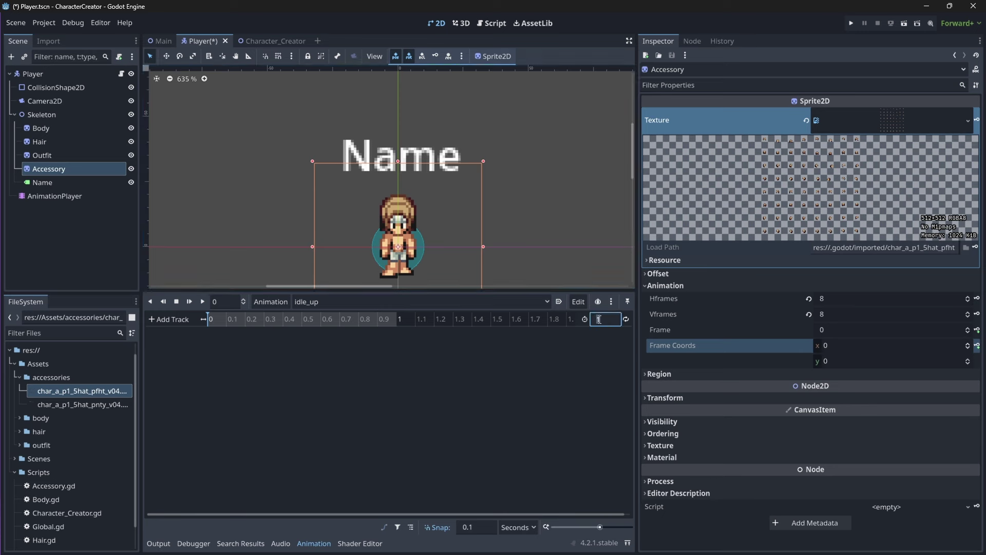
text(0.1)
key(Return)
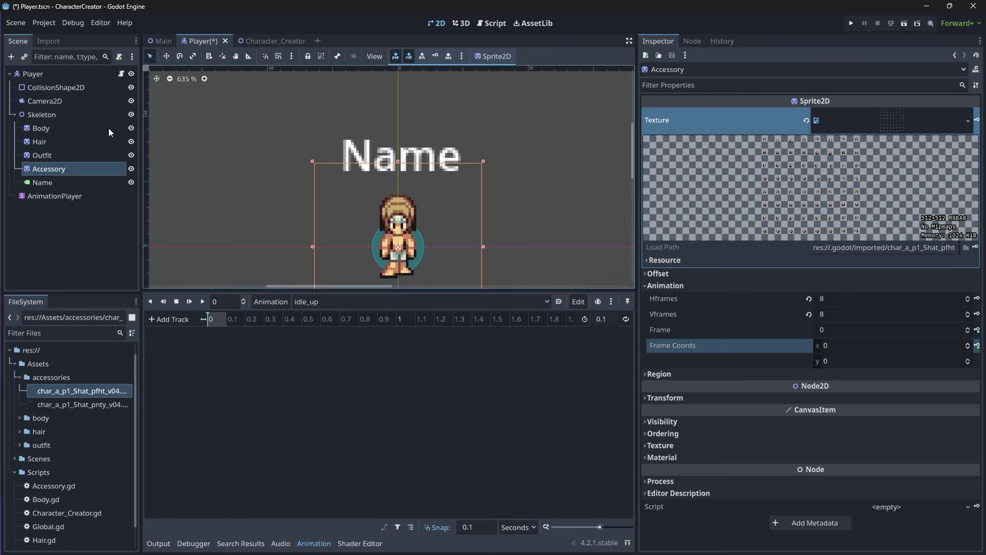
Key Body and Hair frame_coords in idle_up with frame row 1, facing up.
click(108, 128)
click(970, 361)
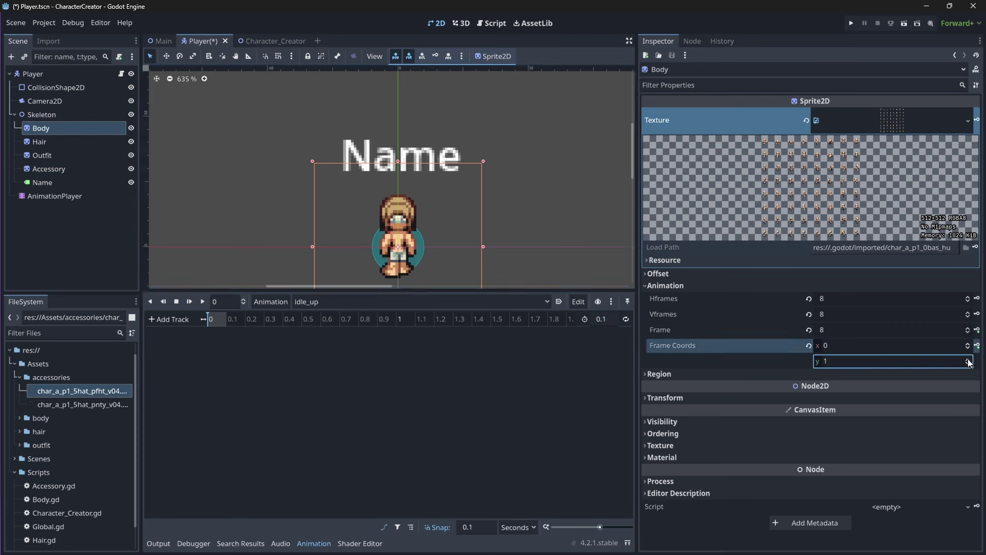
click(978, 346)
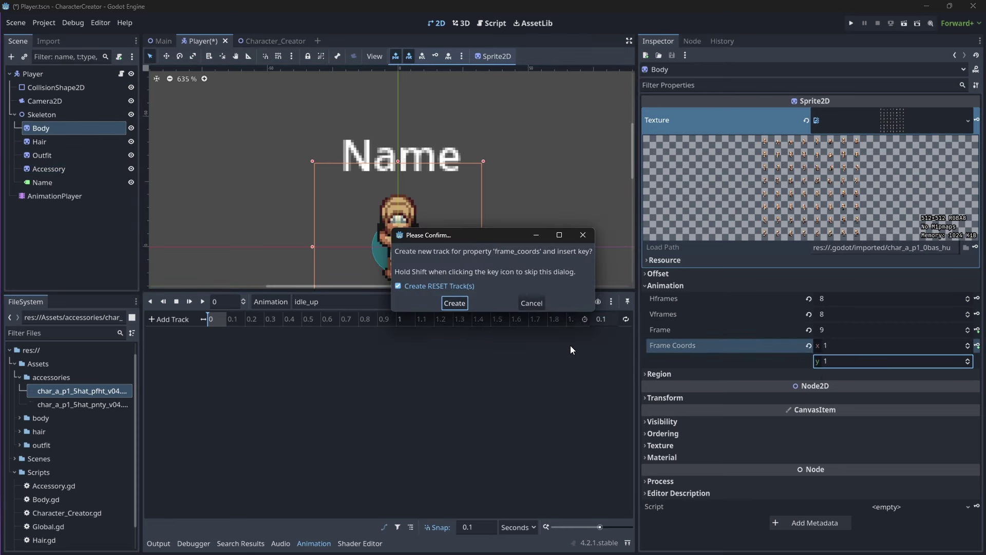
click(454, 303)
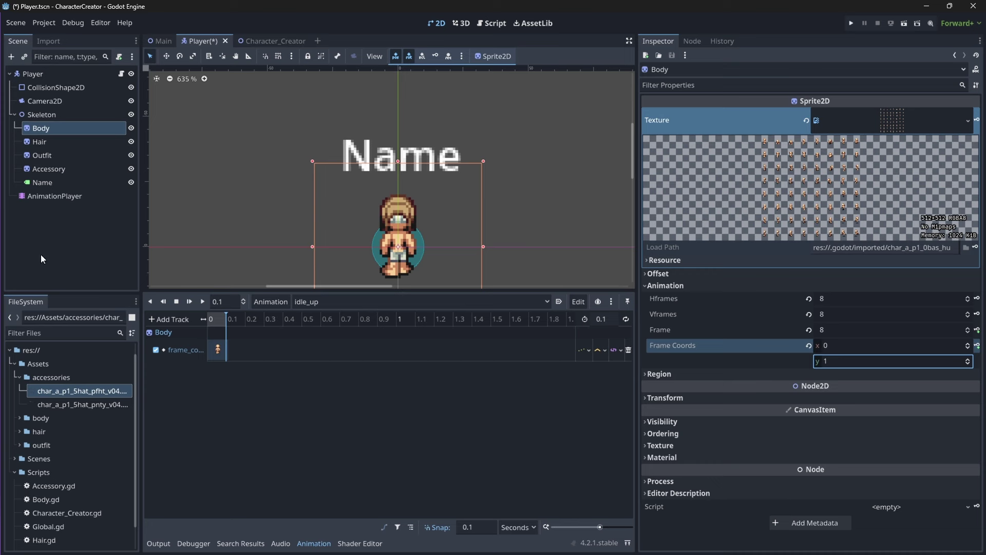
click(47, 141)
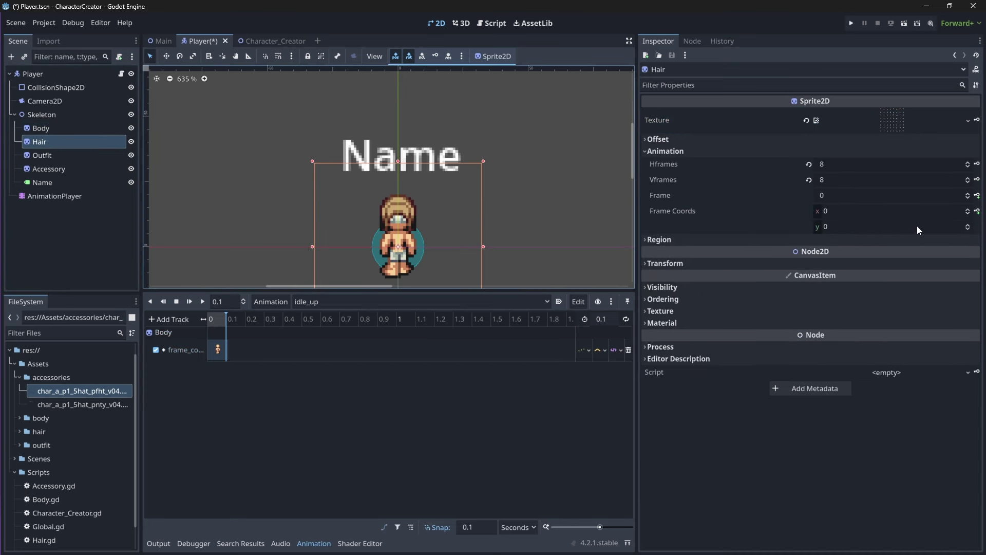
click(968, 225)
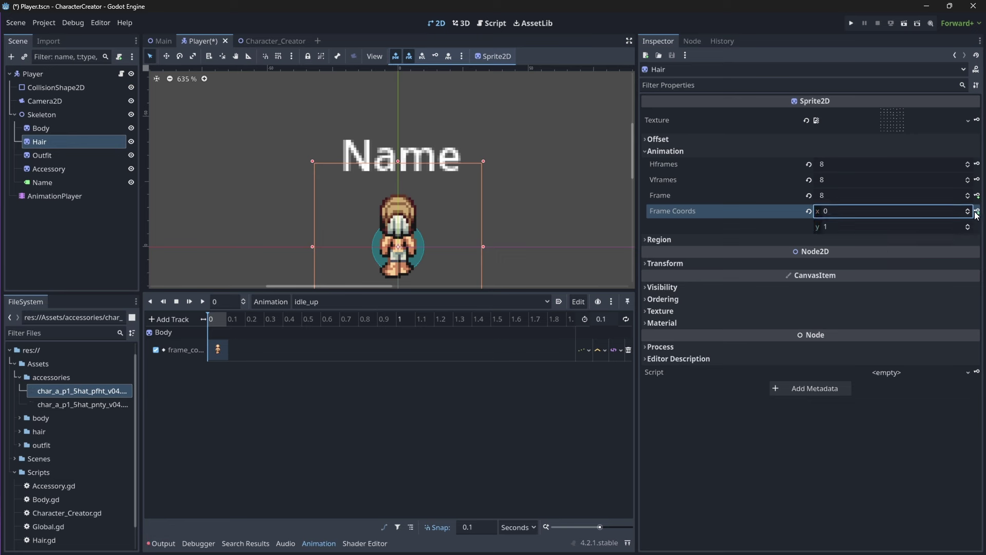
click(976, 213)
click(450, 302)
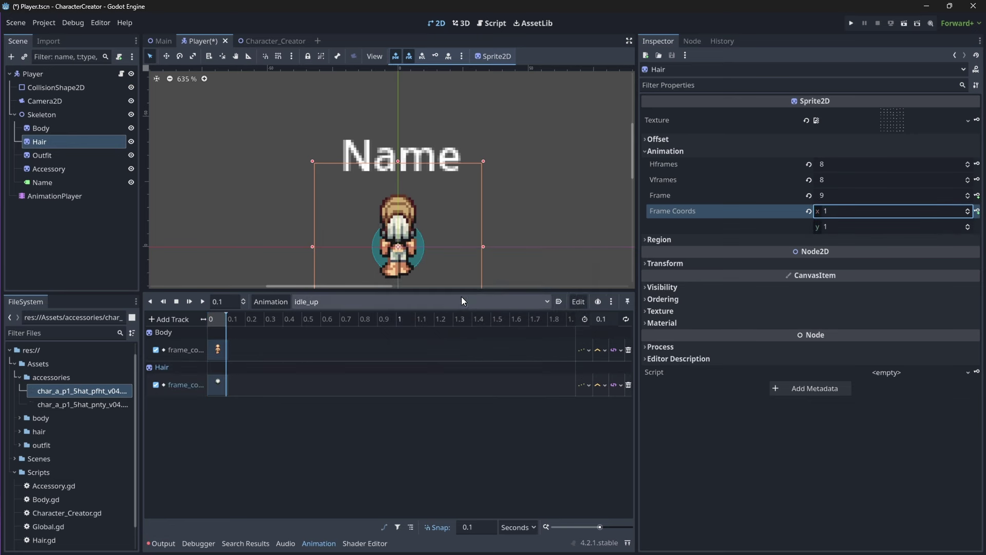
Key the Outfit frame_coords at time 0 with frame row 1.
click(53, 156)
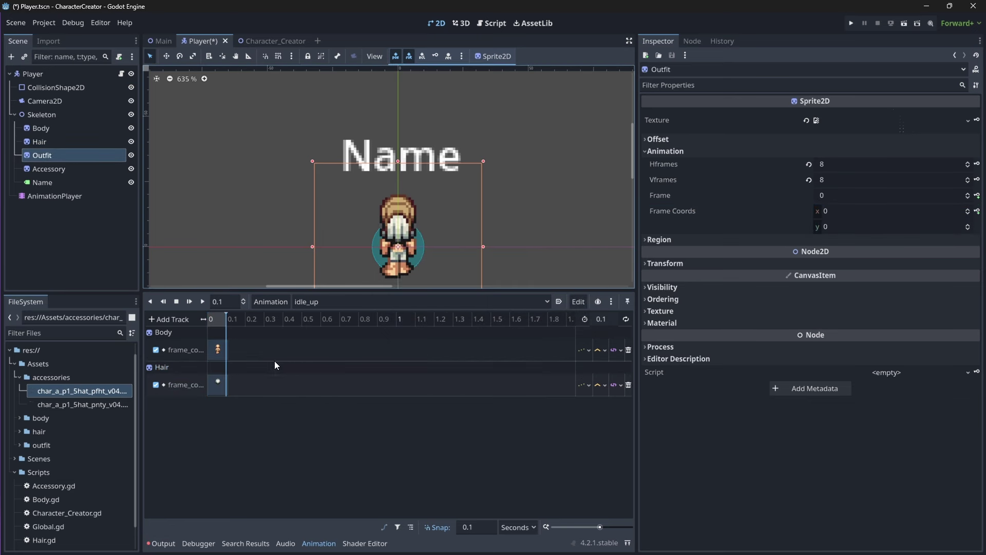
click(214, 323)
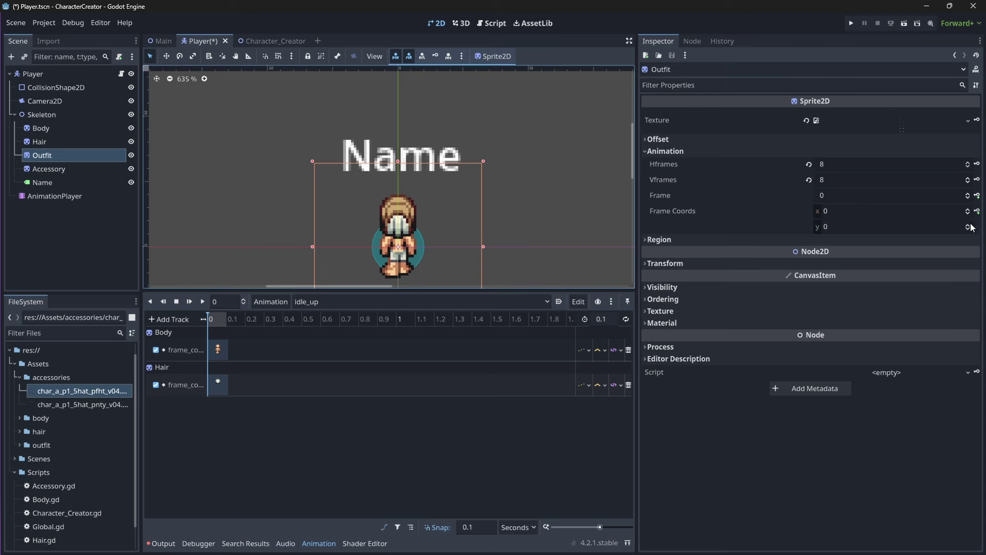
click(969, 226)
click(977, 211)
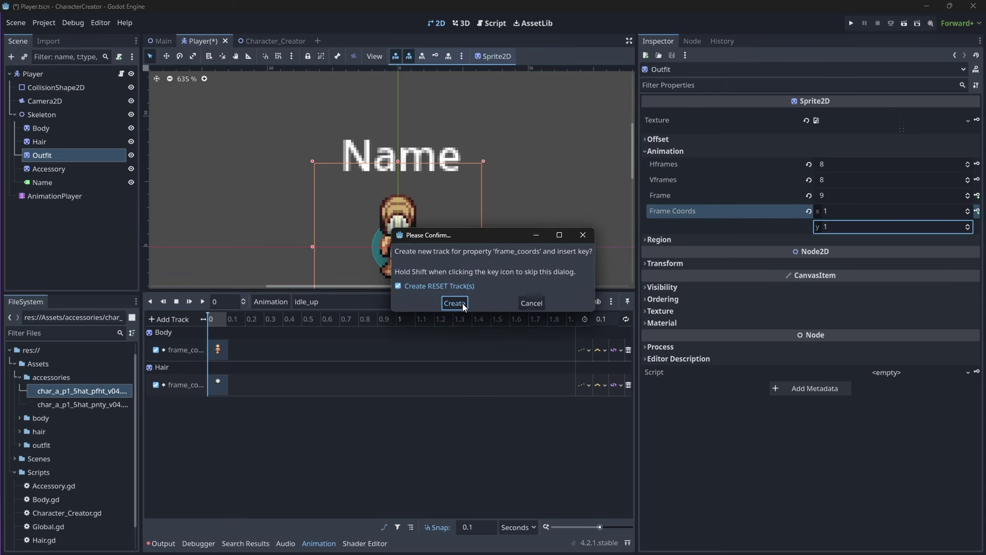
click(463, 303)
click(214, 320)
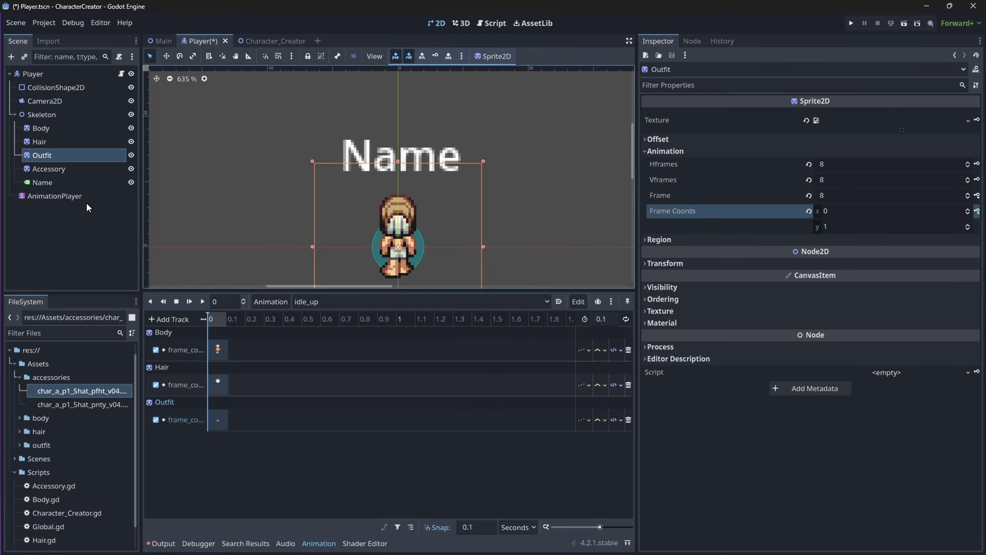
Key the Accessory frame_coords with frame row 1 and preview idle_up.
click(47, 170)
click(827, 121)
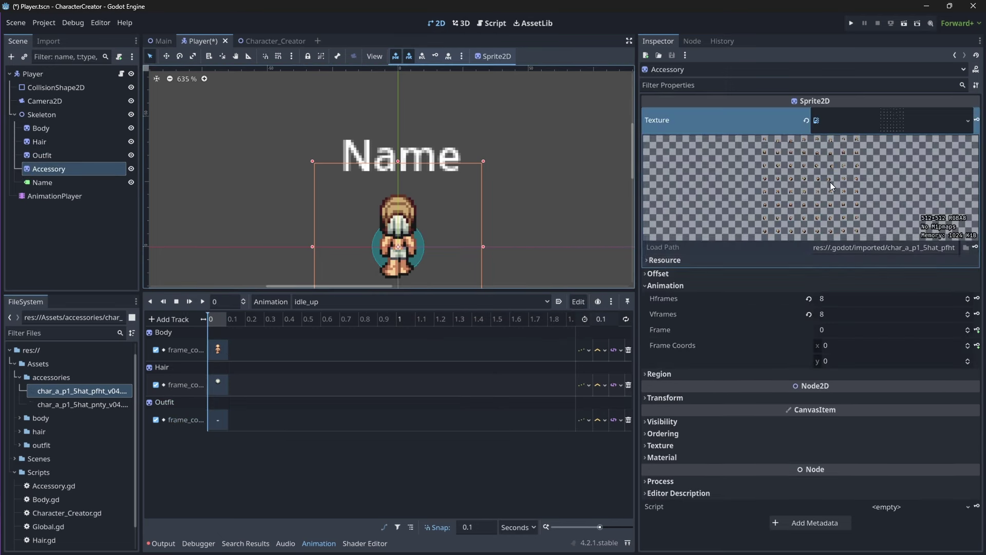
click(967, 342)
click(968, 359)
click(977, 345)
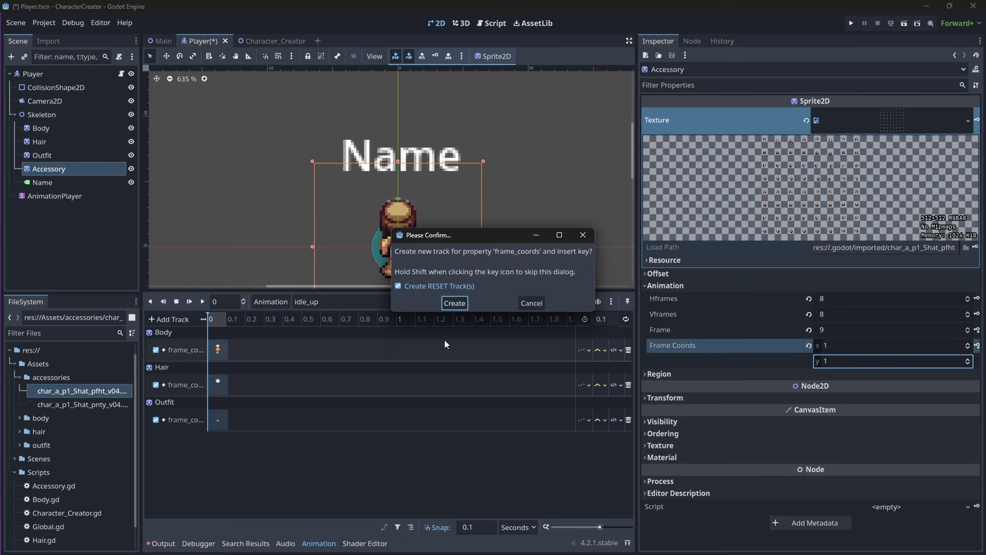
click(455, 302)
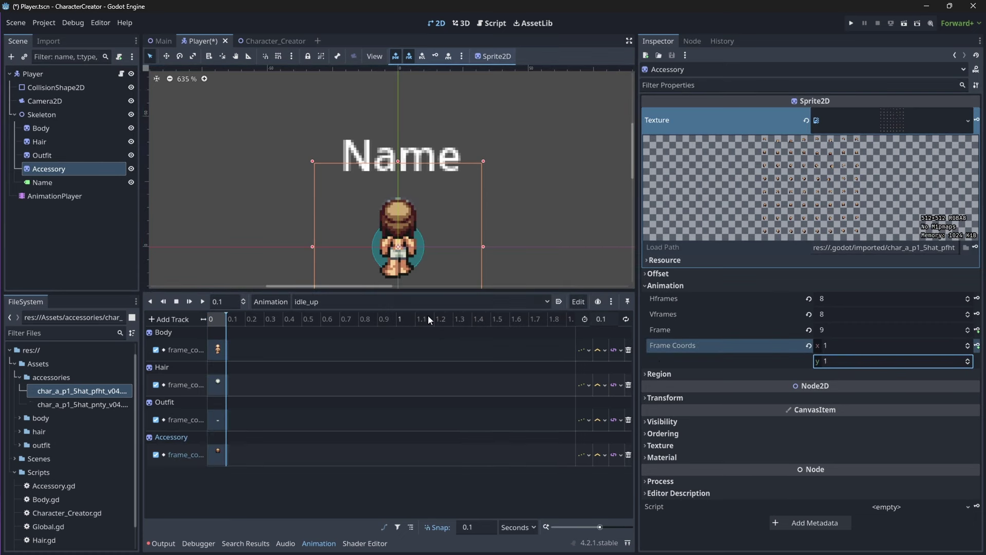
click(201, 302)
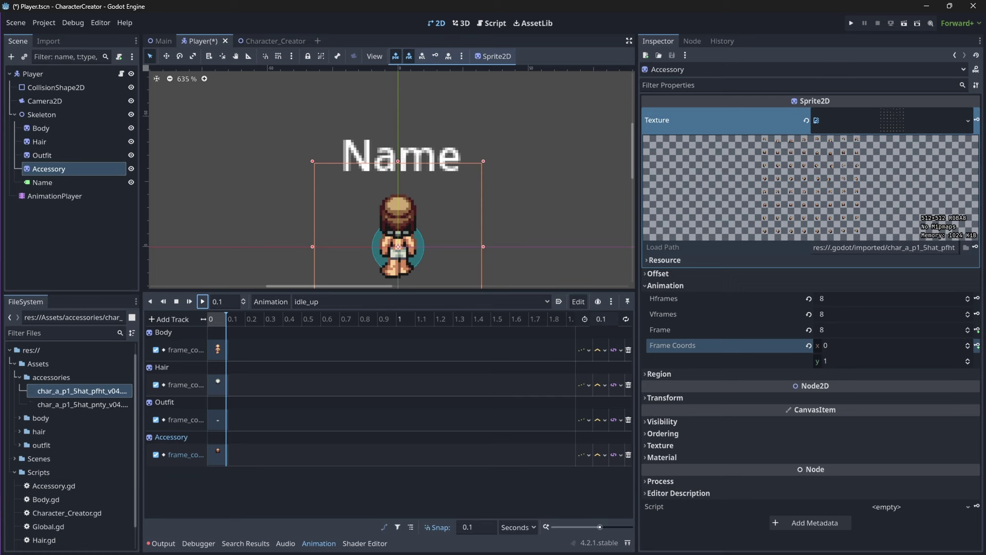
click(272, 302)
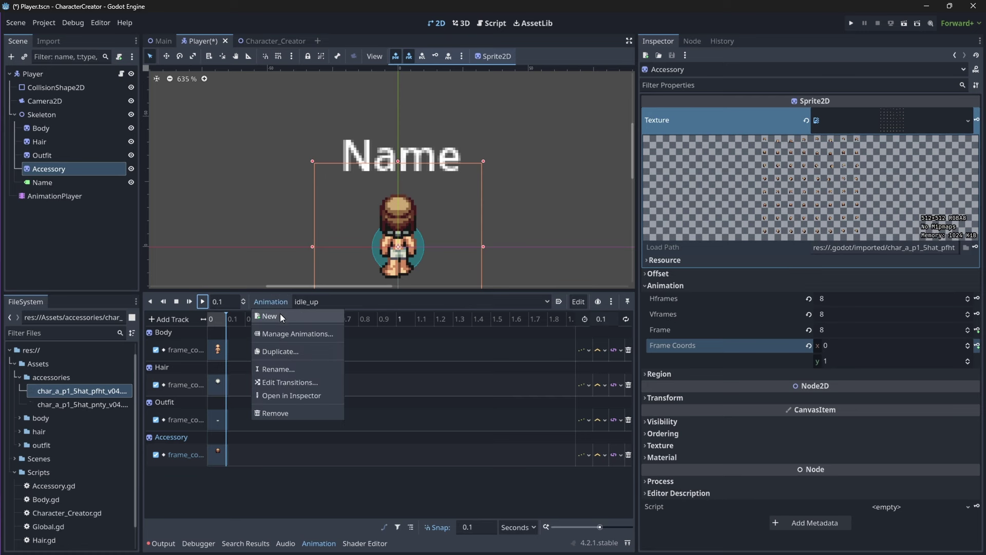
Add a new animation named idle_right with a 0.1-second length.
click(281, 315)
text(idle)
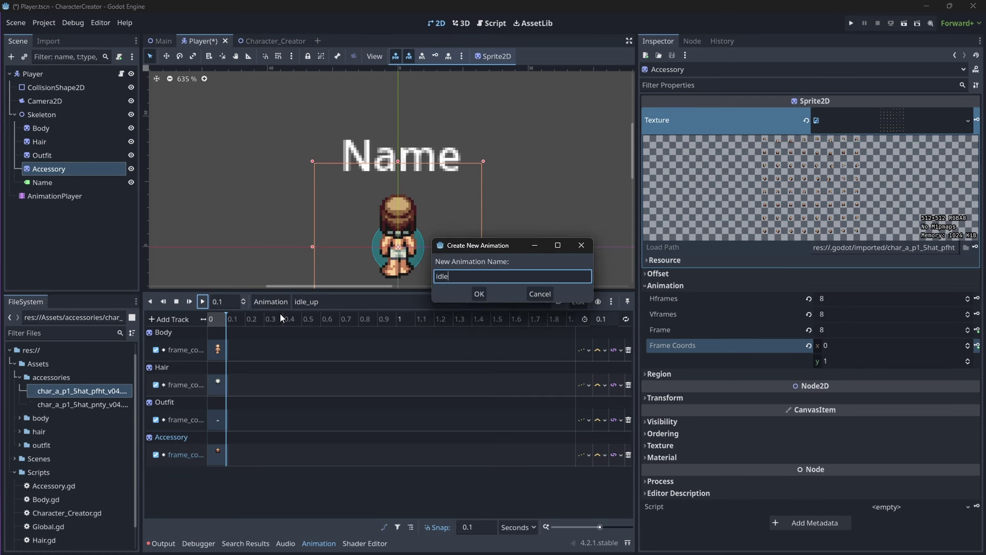
text(_right)
key(Return)
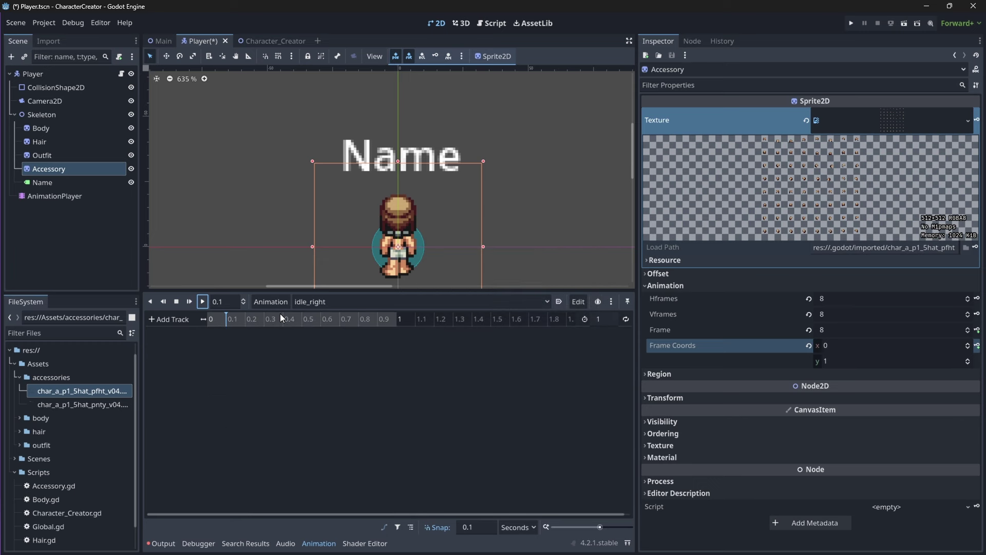
click(606, 320)
text(.1)
key(BackSpace)
key(BackSpace)
text(1)
key(ctrl+a)
text(.)
key(Return)
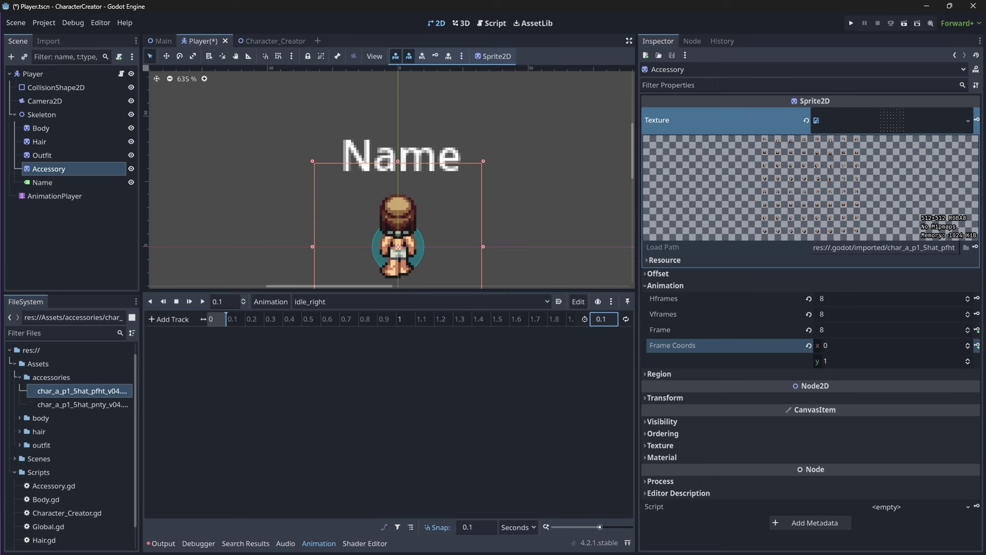
Key Body and Hair frame_coords in idle_right with frame row 2, facing right.
click(75, 125)
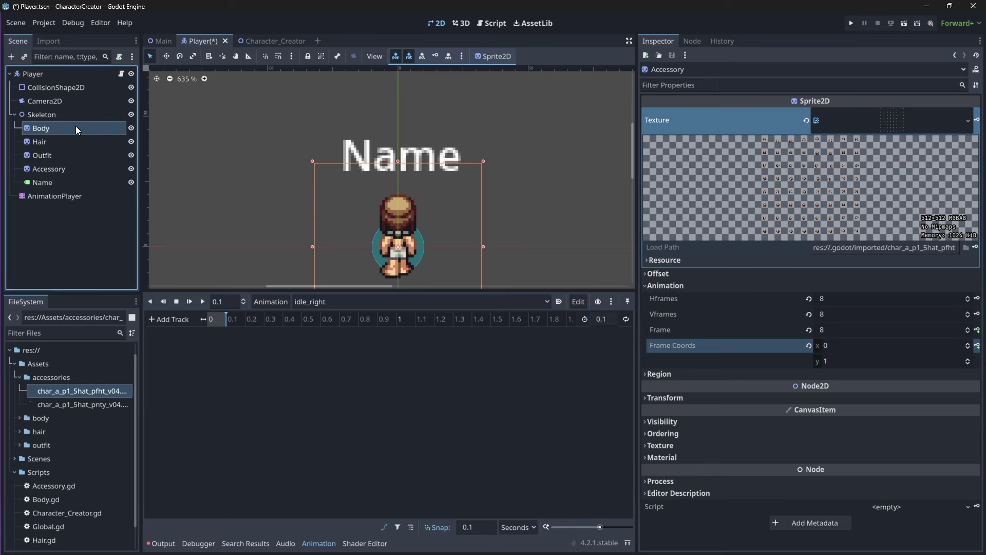
click(968, 359)
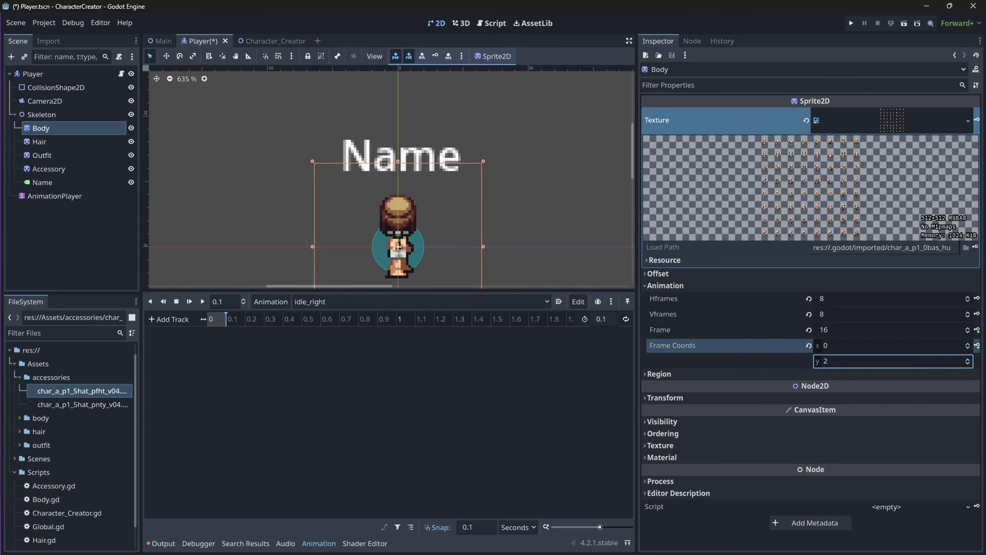
click(968, 342)
click(978, 345)
click(454, 303)
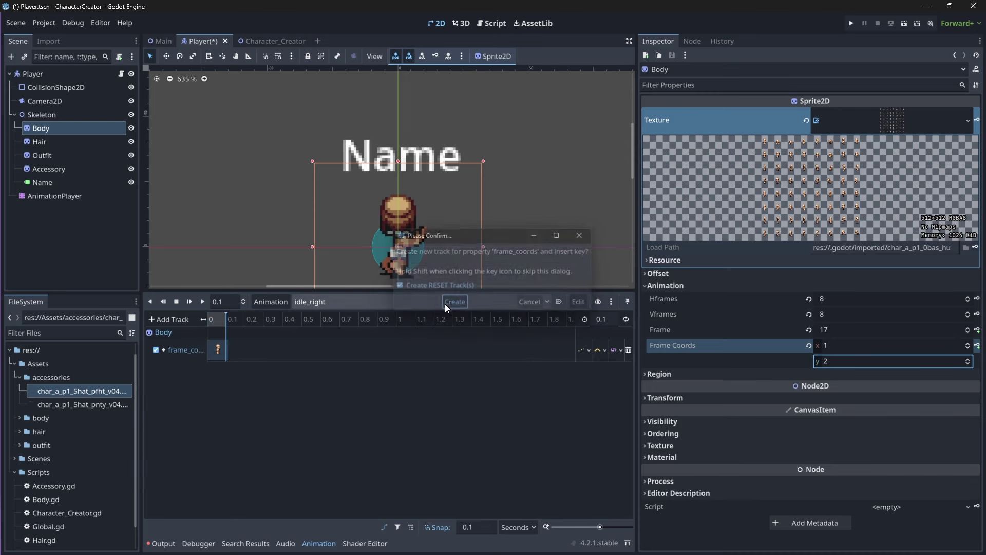
click(212, 317)
click(50, 140)
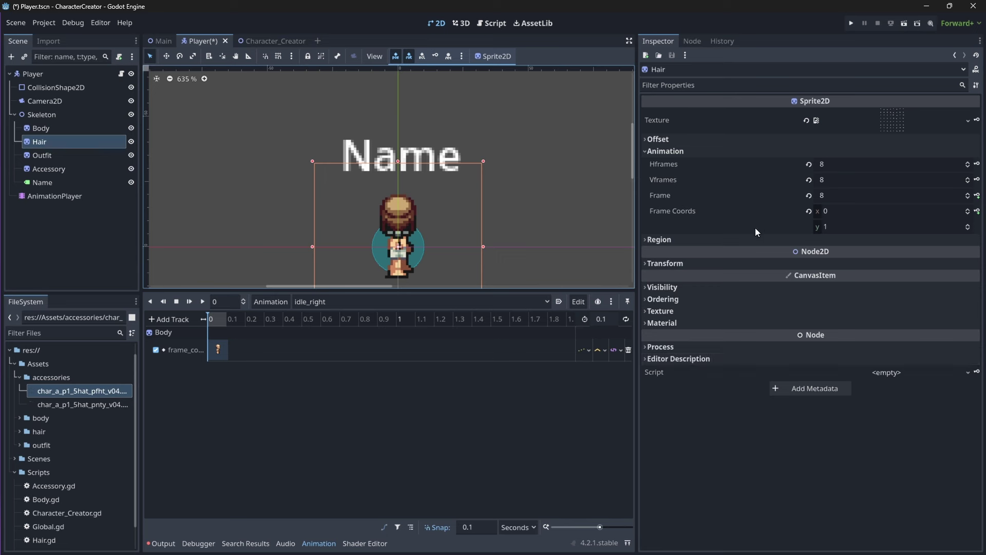
click(969, 225)
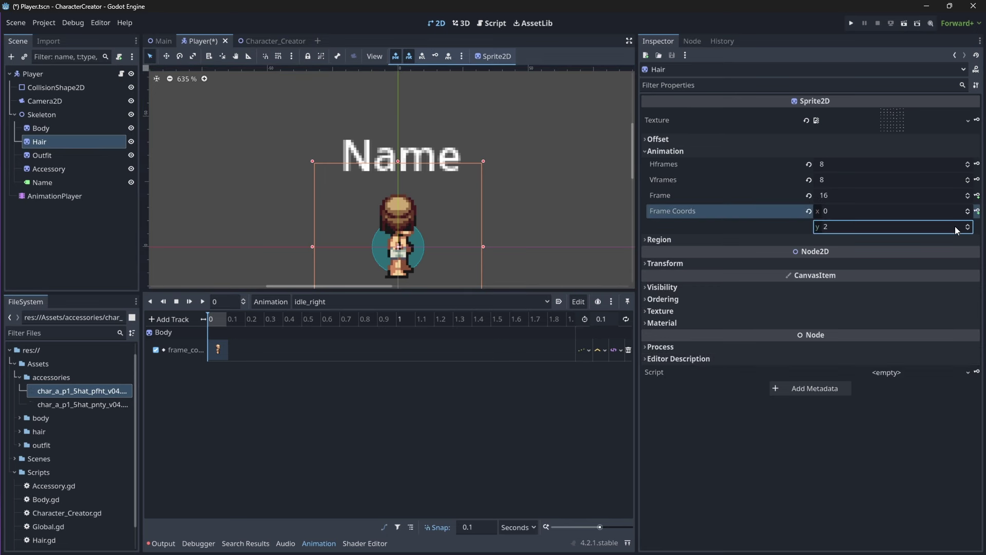
click(968, 208)
click(977, 211)
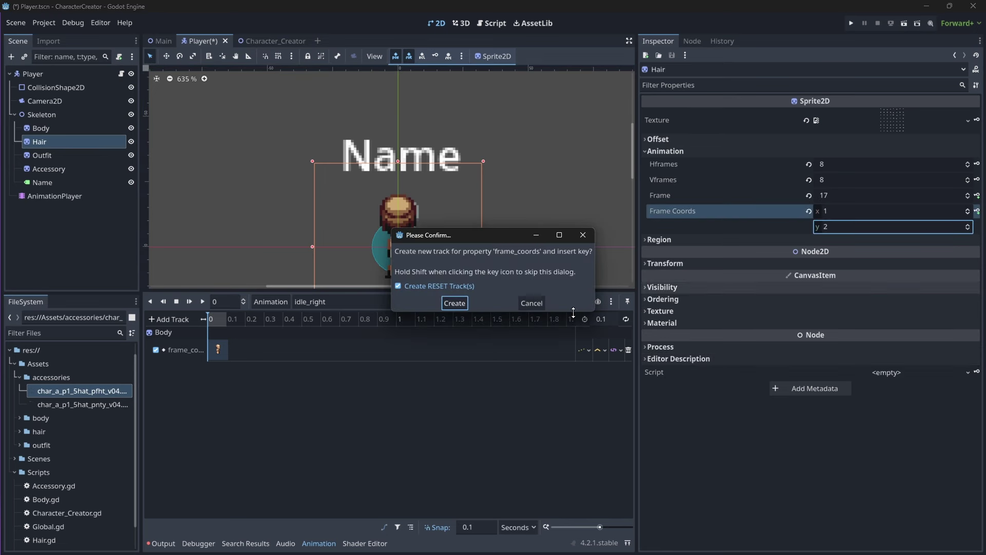
click(447, 302)
drag(227, 319, 211, 319)
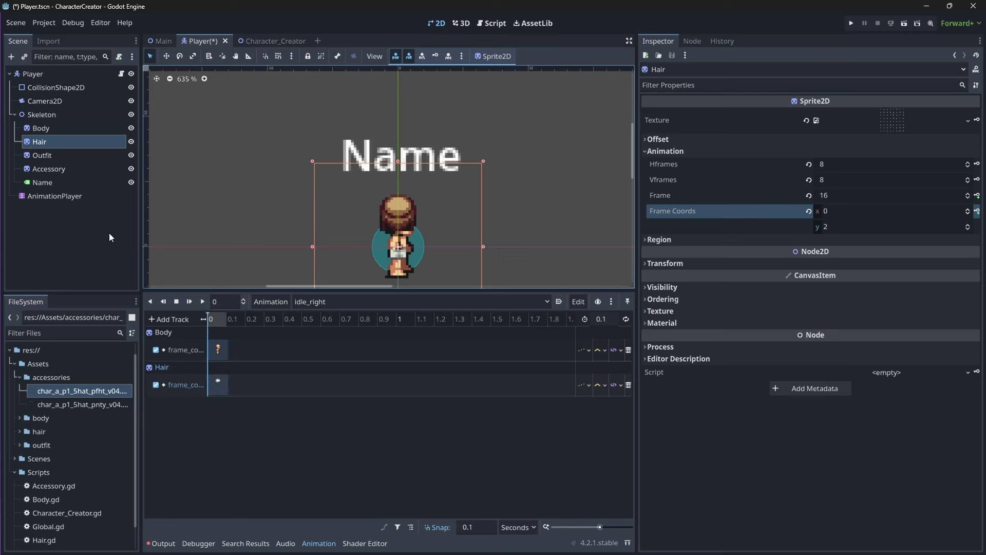
Key Outfit and Accessory frame_coords at time 0 with frame row 2.
click(56, 156)
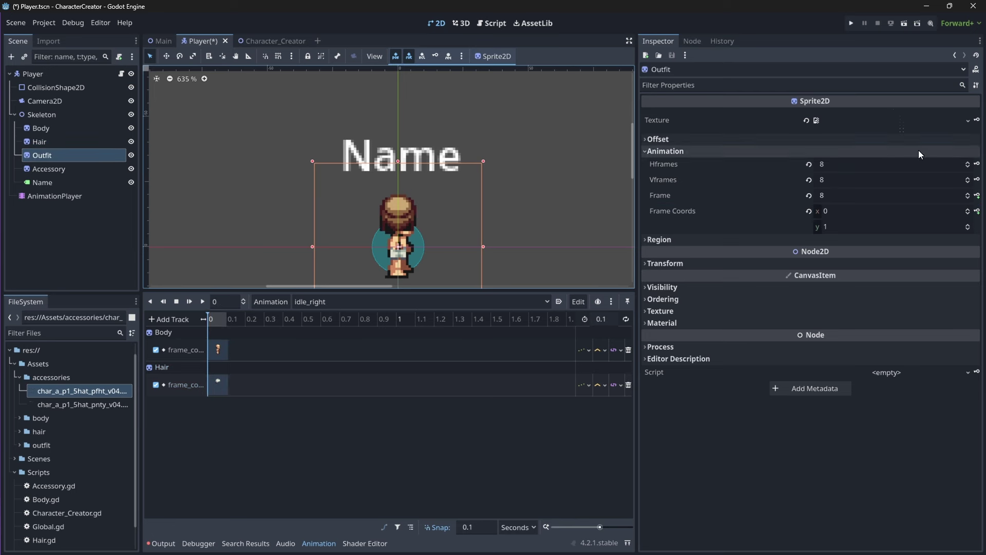
click(968, 225)
click(968, 209)
click(978, 211)
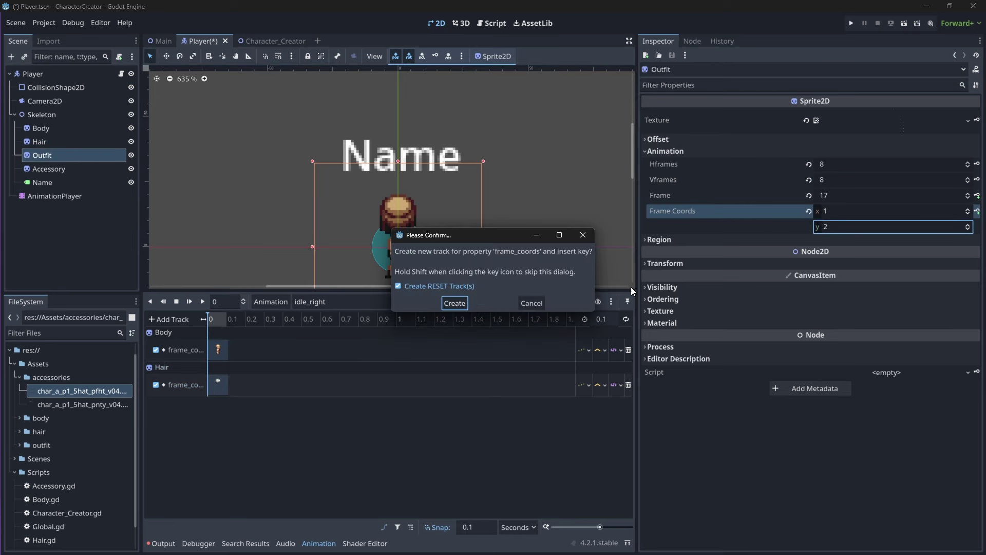
click(454, 303)
click(59, 169)
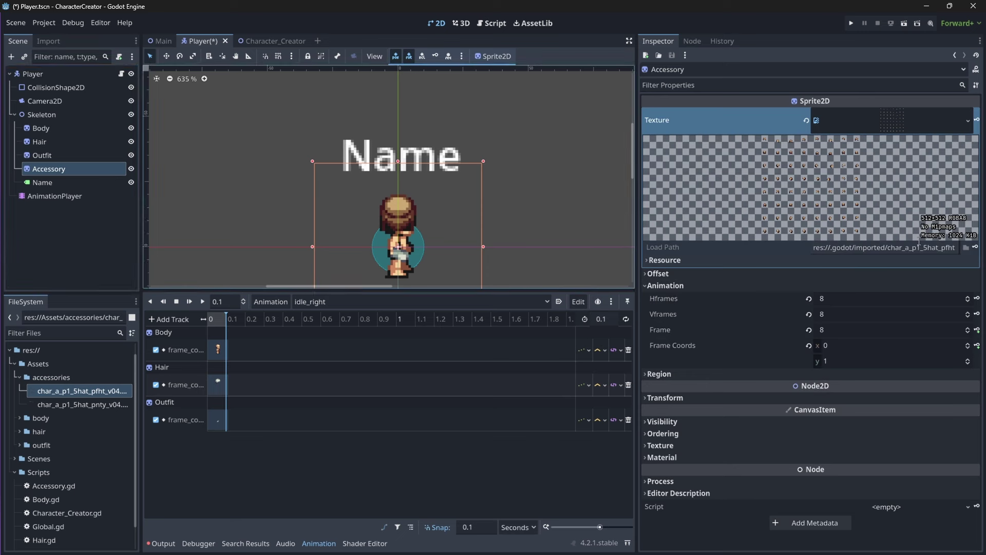
click(208, 322)
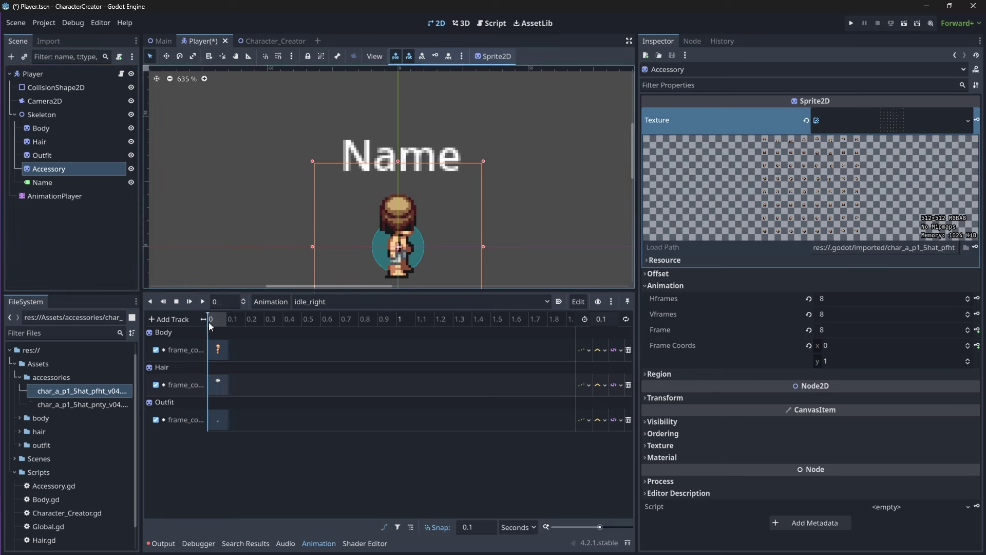
click(968, 358)
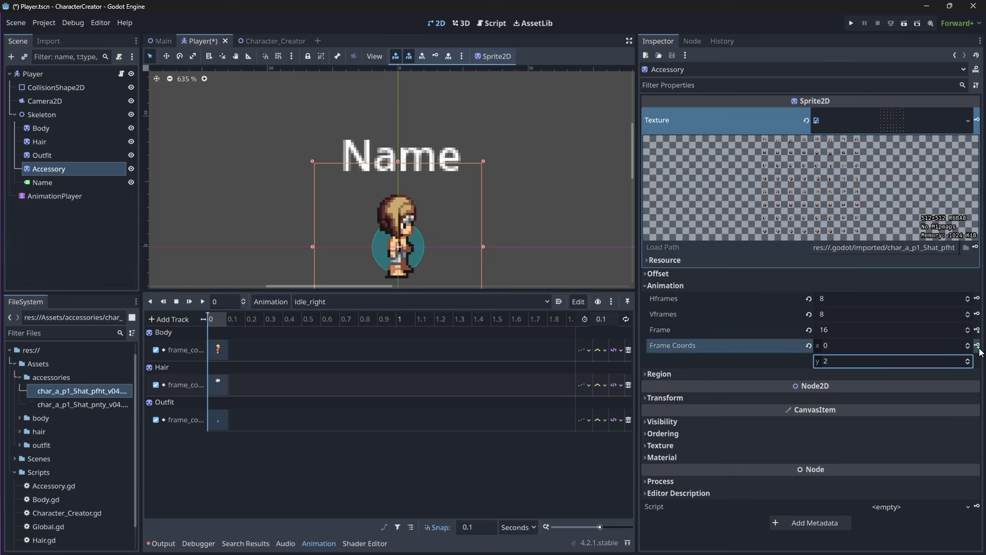
click(978, 346)
click(455, 304)
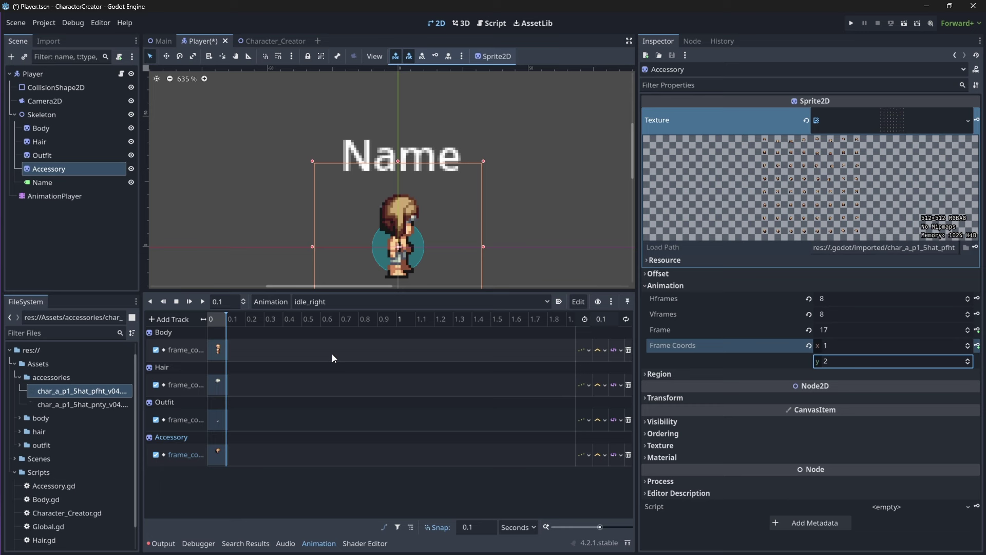
click(219, 320)
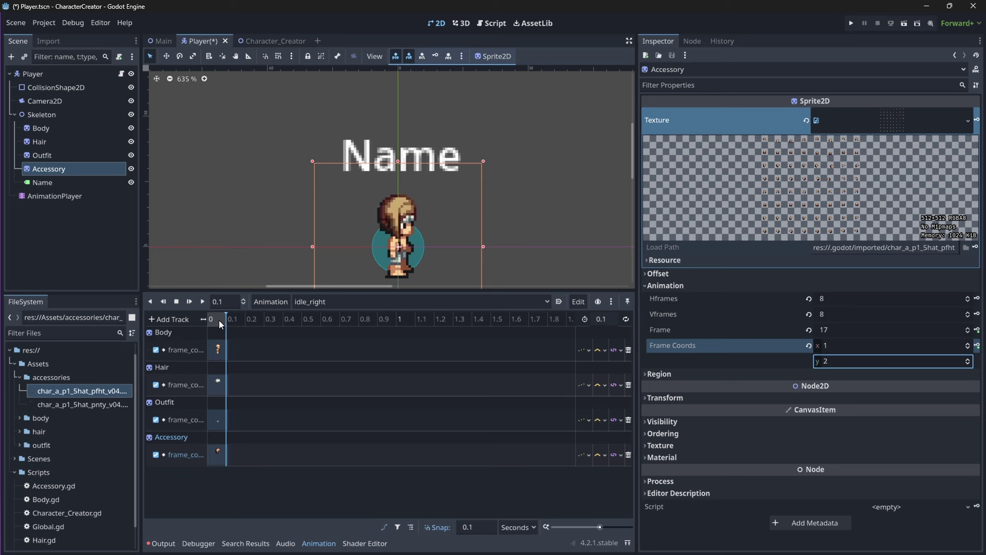
Add a new animation named idle_left with a 0.1-second length.
click(264, 304)
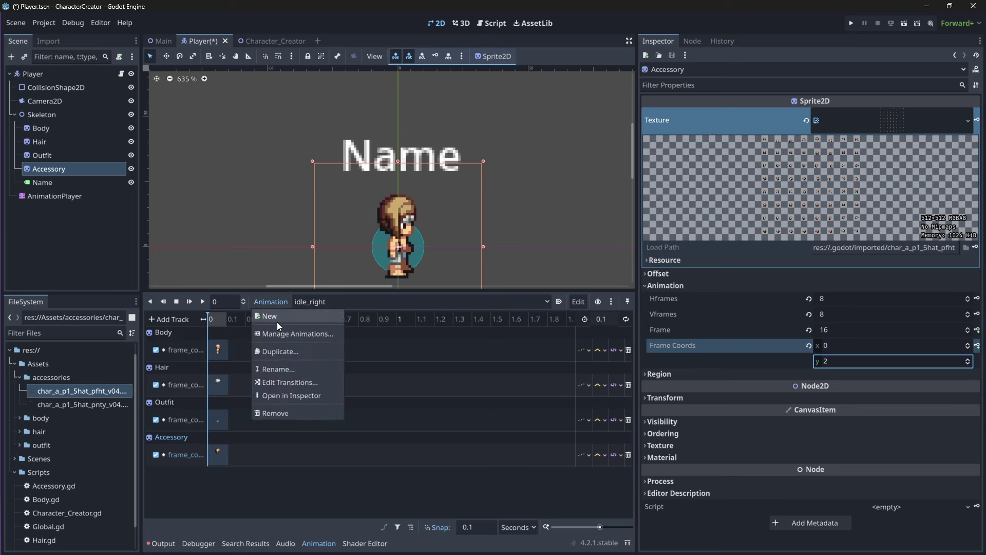
click(277, 322)
text(idle_left)
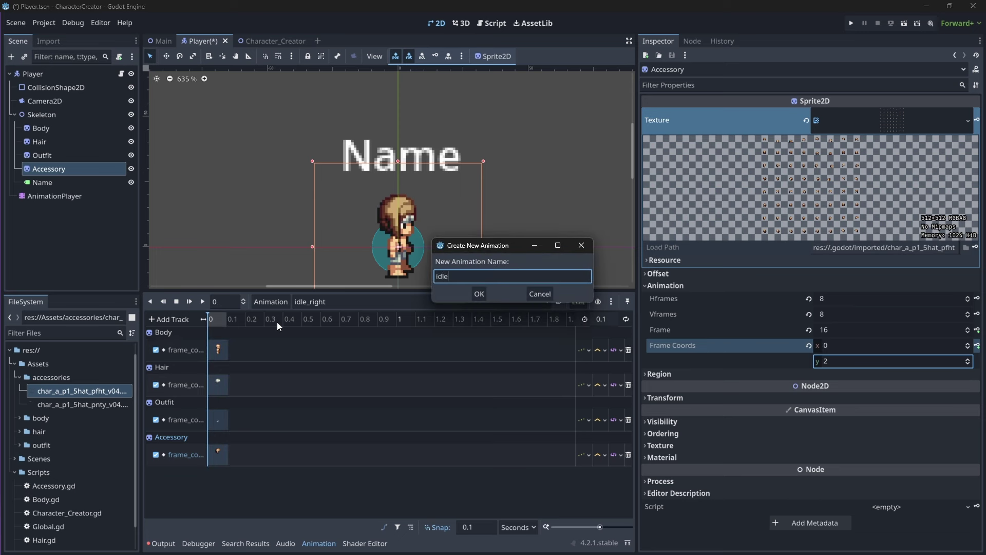
key(Return)
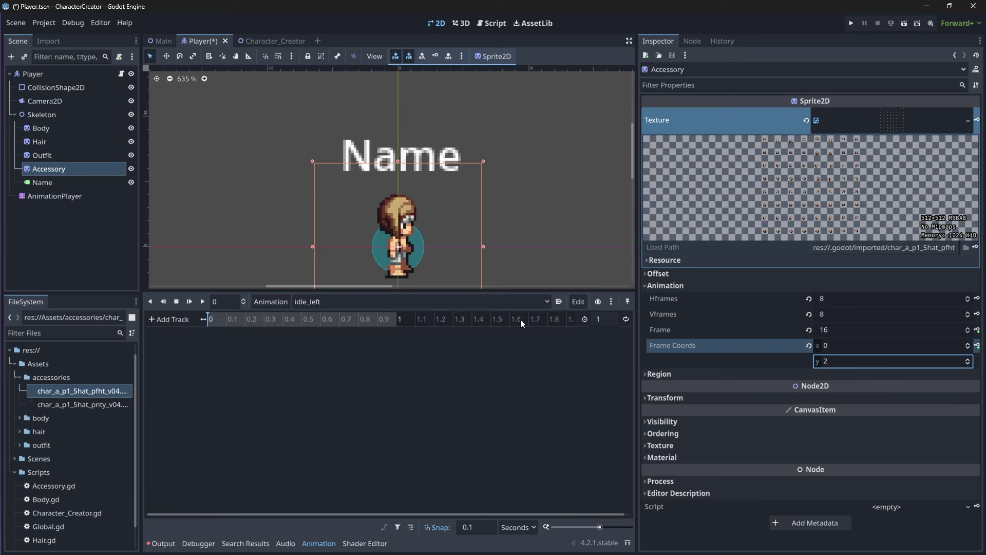
click(600, 319)
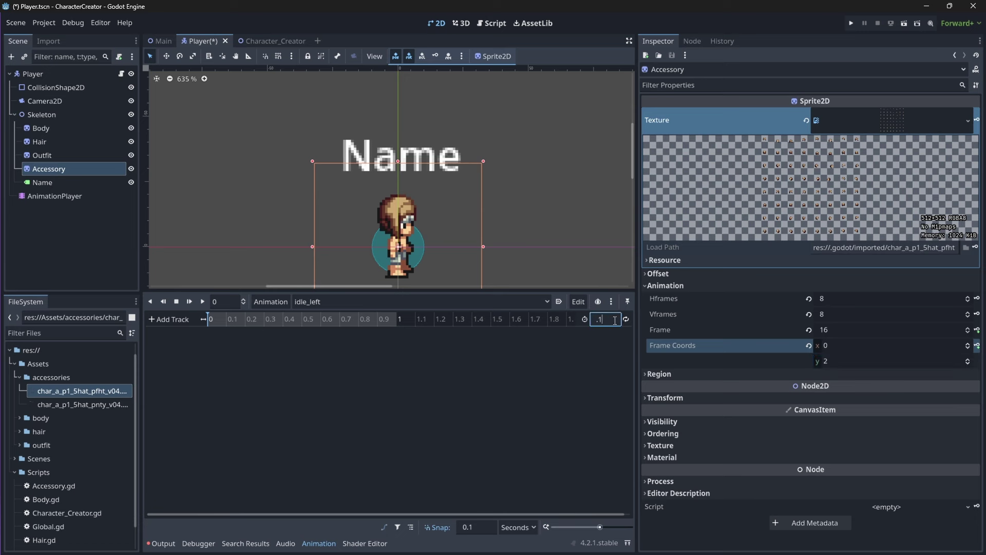
text(0.1)
key(Return)
click(74, 128)
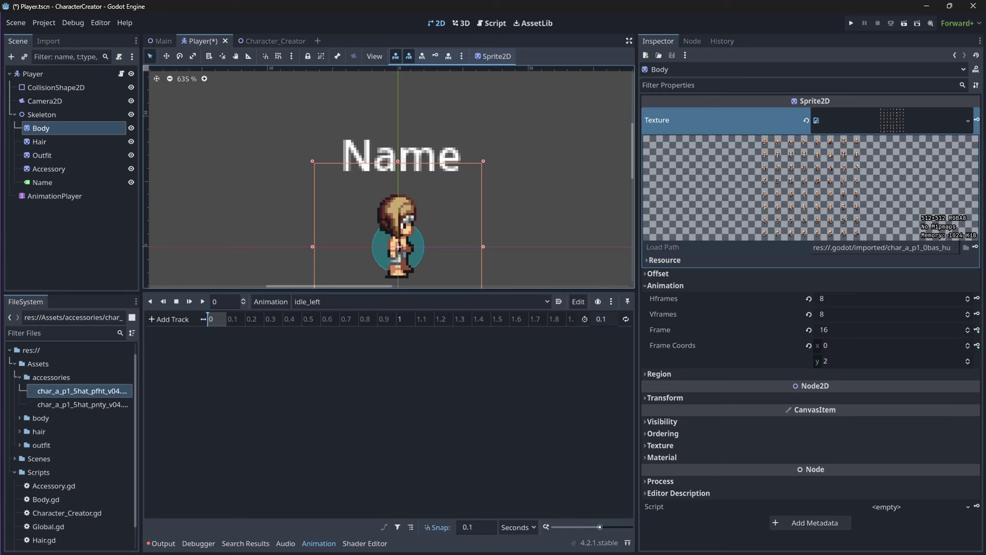
Key Body and Hair frame_coords in idle_left with frame row 3, facing left.
click(968, 359)
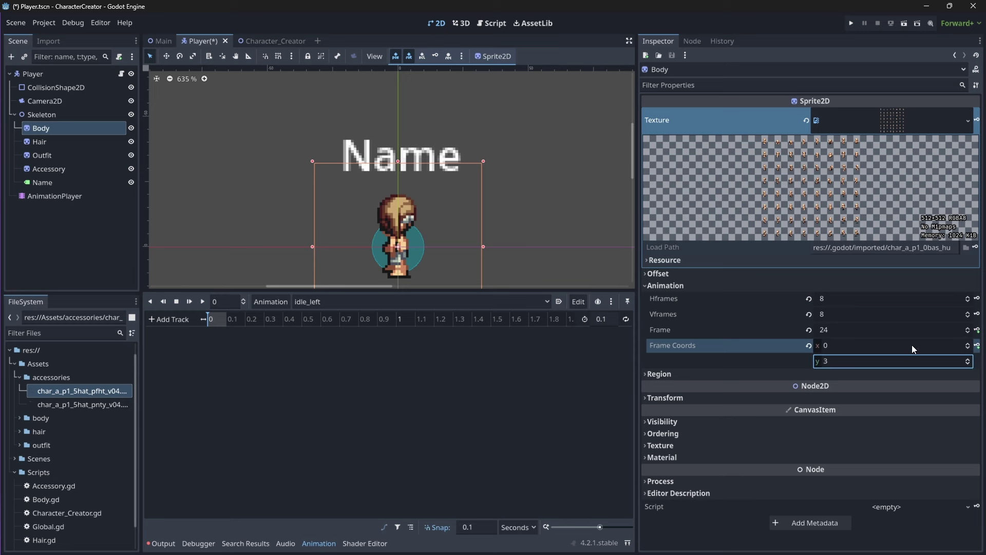
click(977, 347)
click(454, 303)
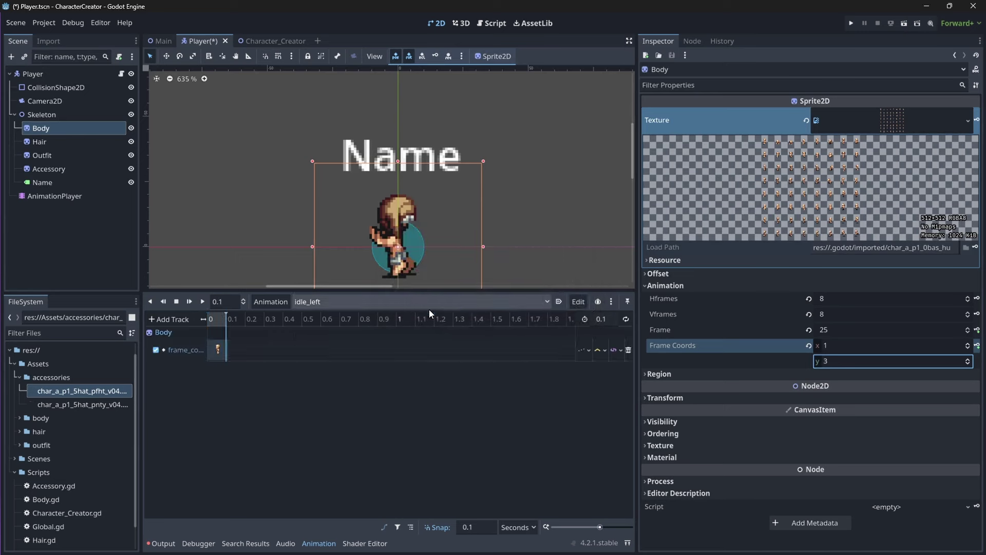
click(63, 138)
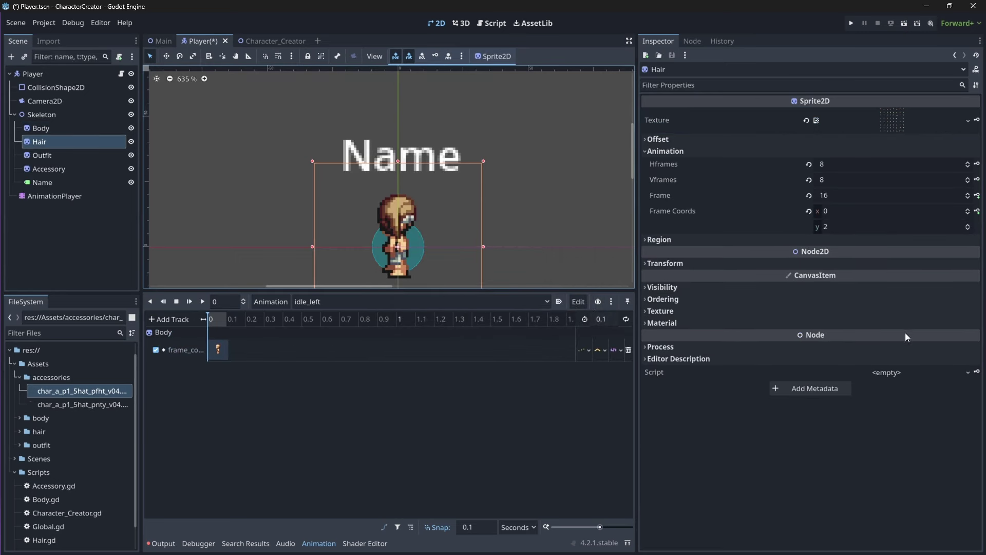
click(976, 212)
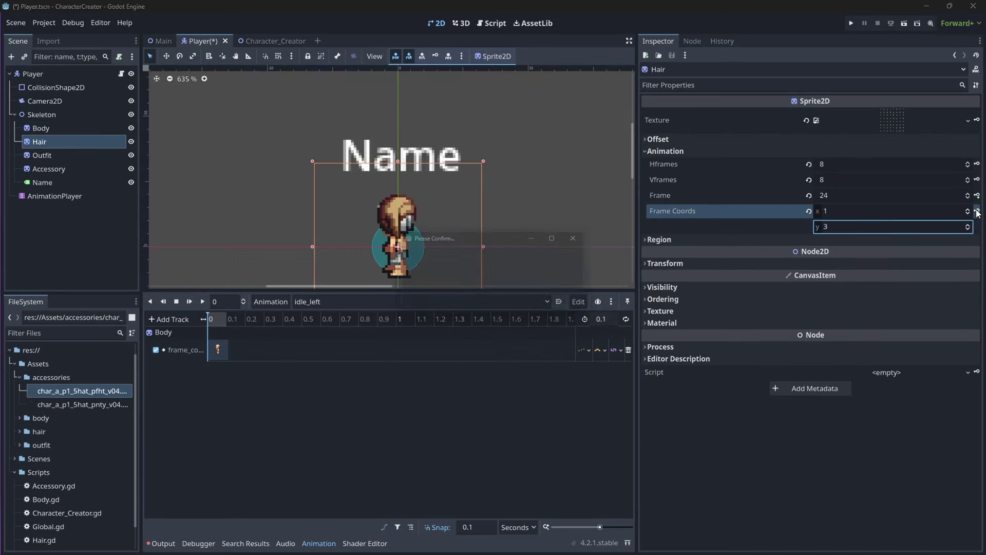
click(458, 303)
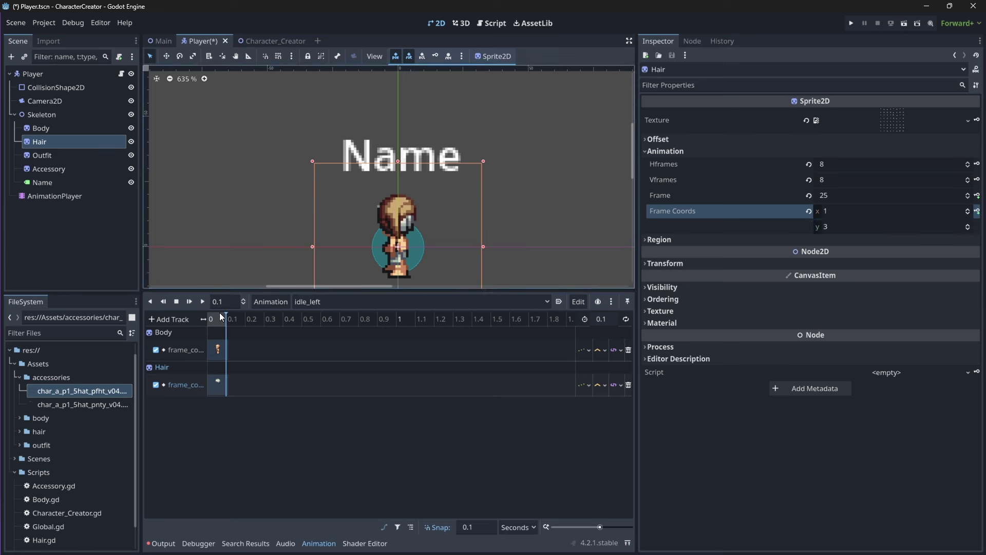
Key Outfit and Accessory frame_coords on frame row 3 and preview idle_left.
click(60, 158)
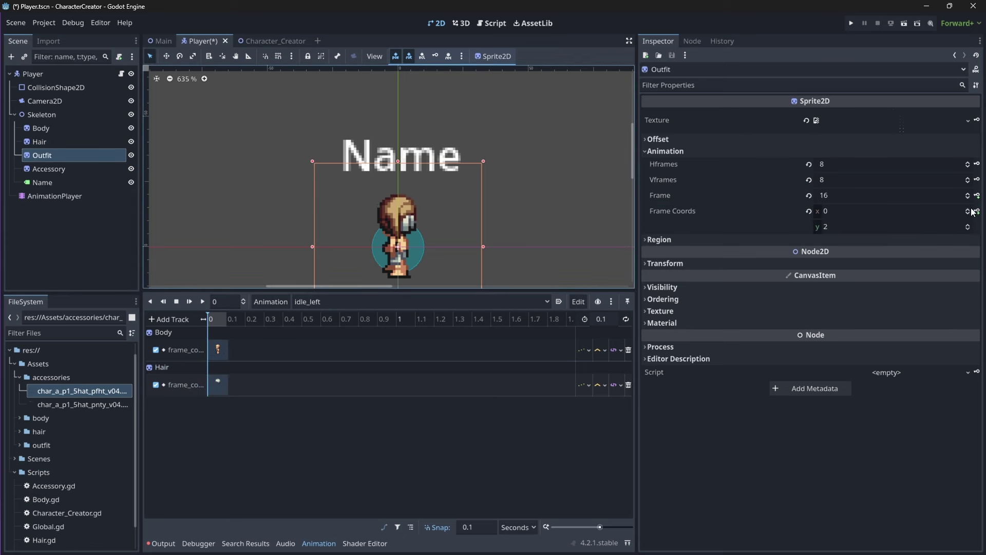
click(968, 224)
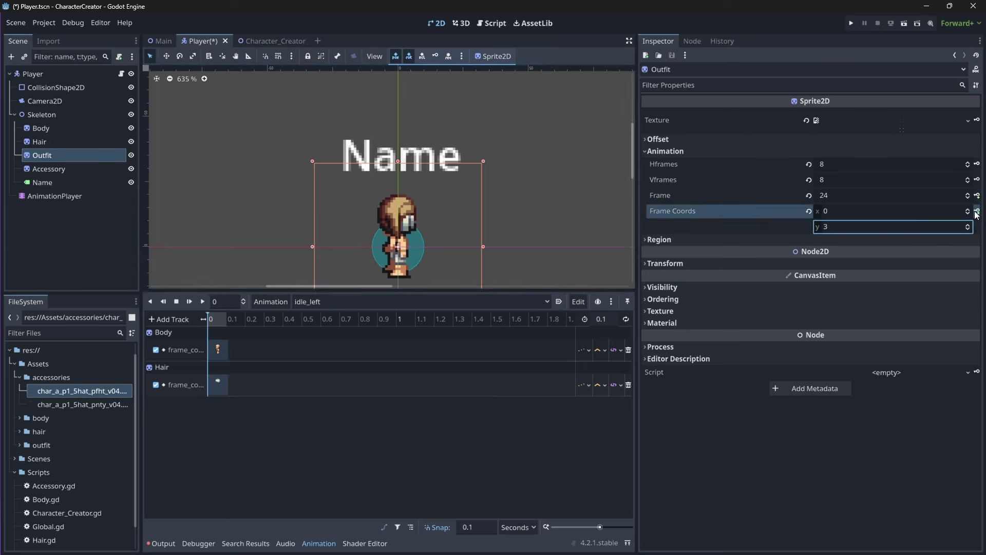
click(977, 211)
click(454, 303)
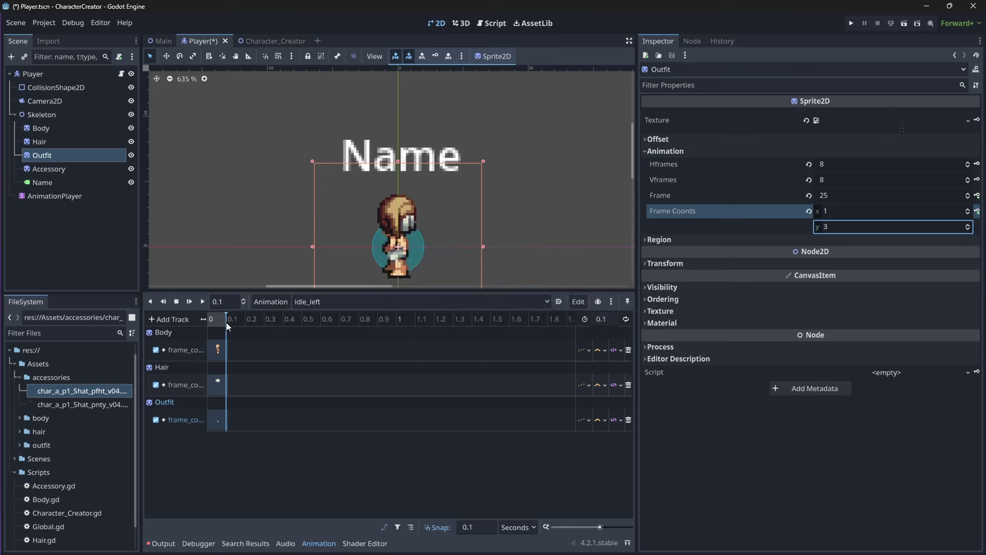
click(65, 172)
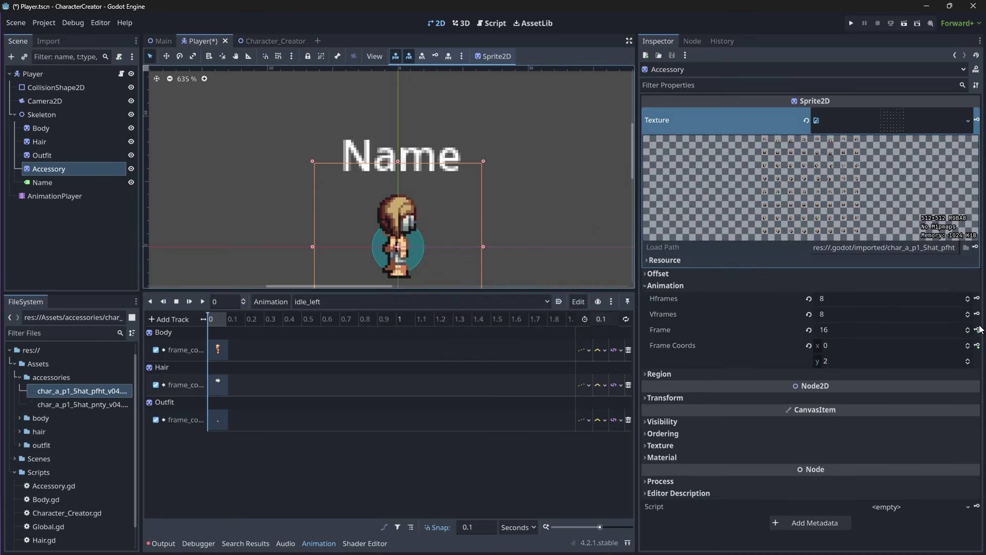
click(968, 342)
click(977, 345)
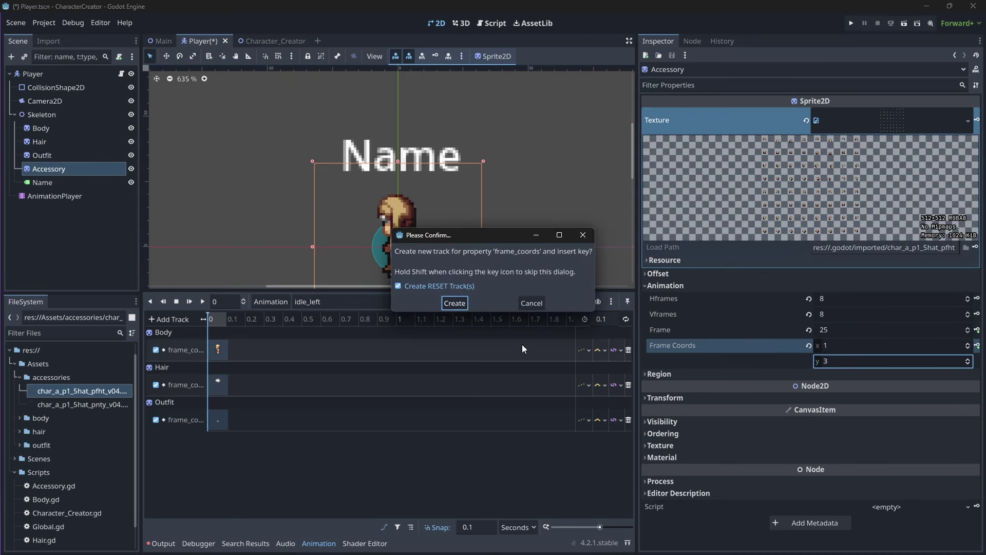
click(456, 301)
click(202, 302)
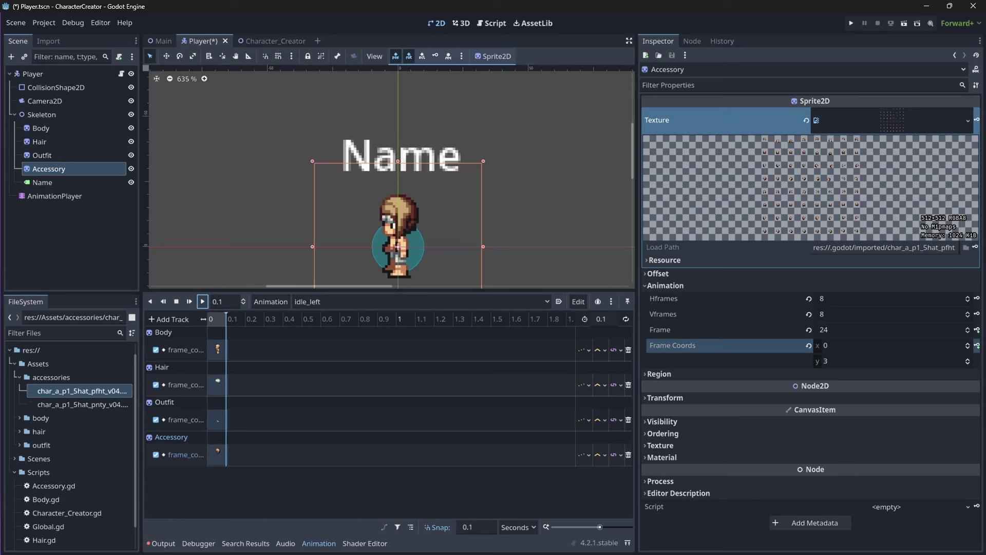
Add a new animation named walk_down.
click(271, 302)
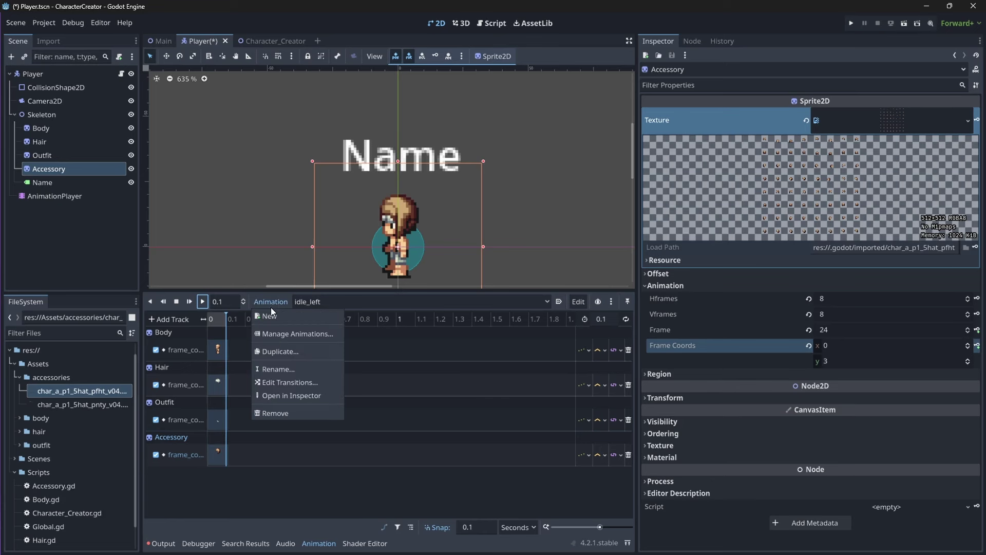
click(272, 314)
text(walk_down)
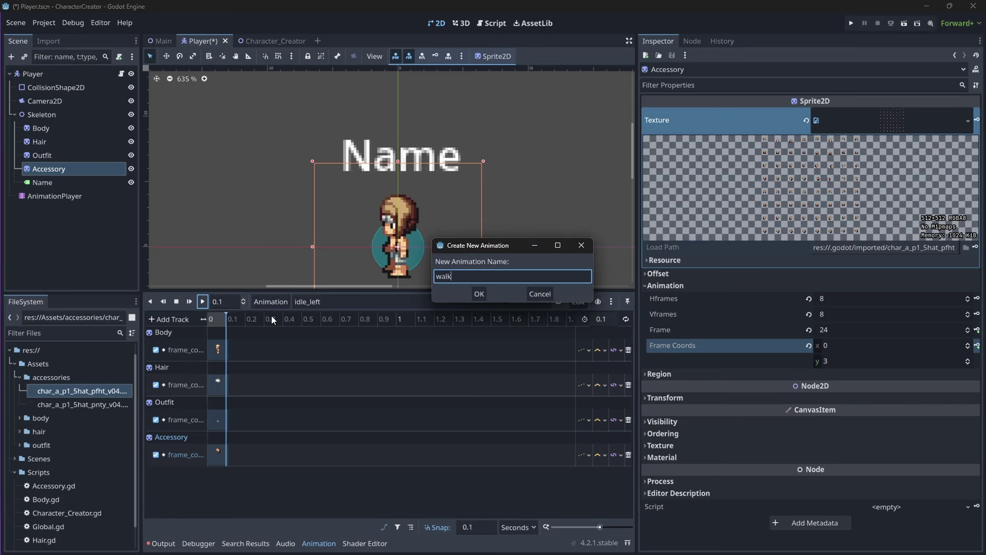
key(Return)
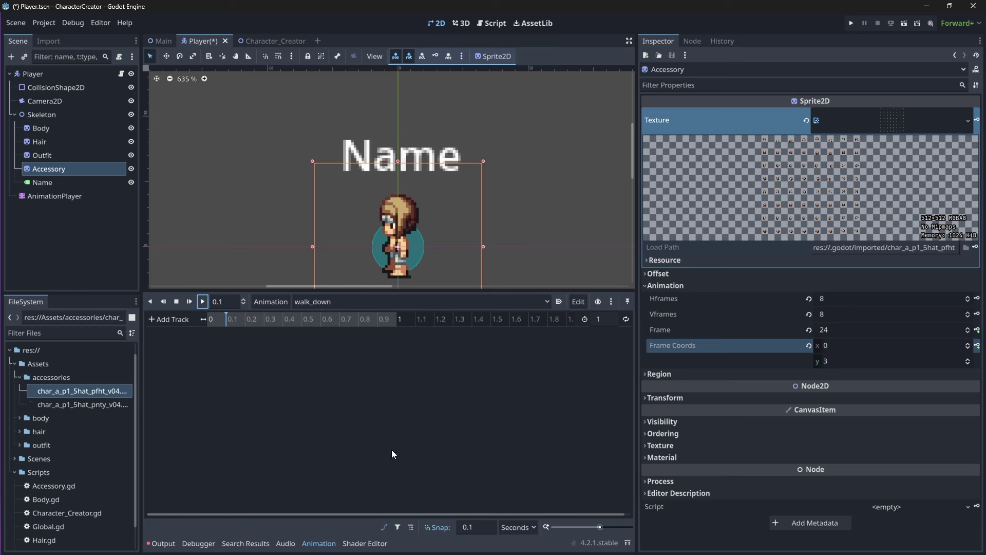
Set walk_down's length to 0.6 seconds and select the Body sprite.
click(598, 320)
text(0.6)
key(Return)
click(40, 128)
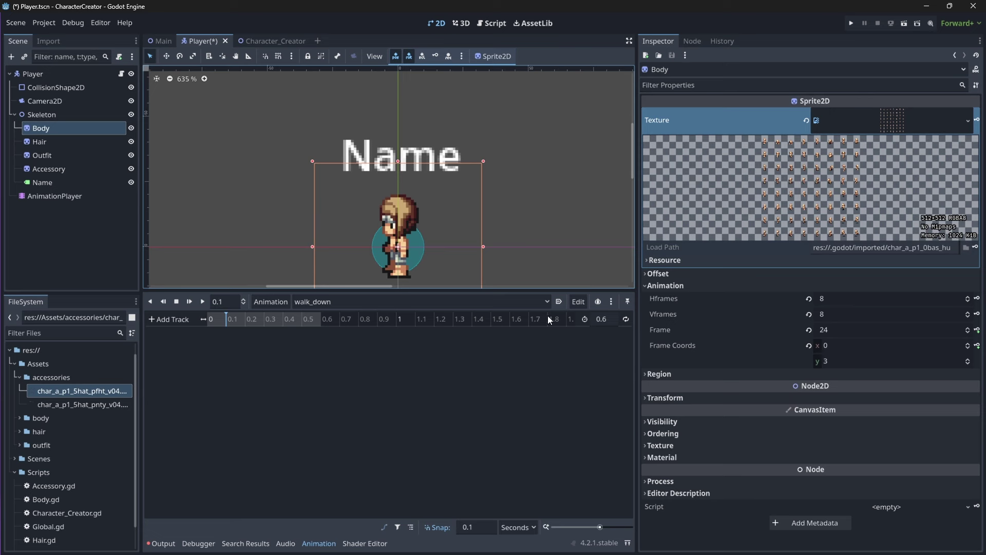
Reset Body's frame and raise its Frame Coords row to 4.
click(809, 329)
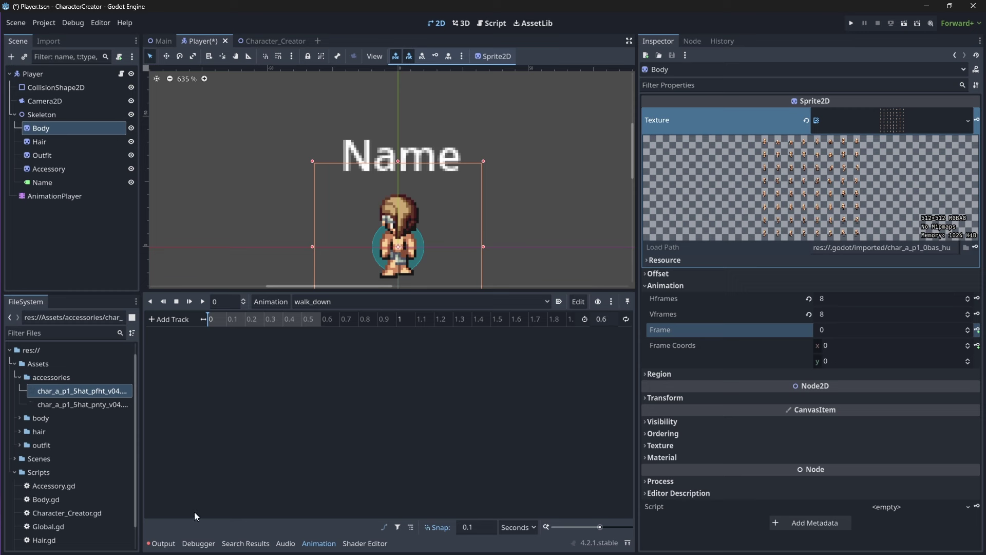
click(968, 360)
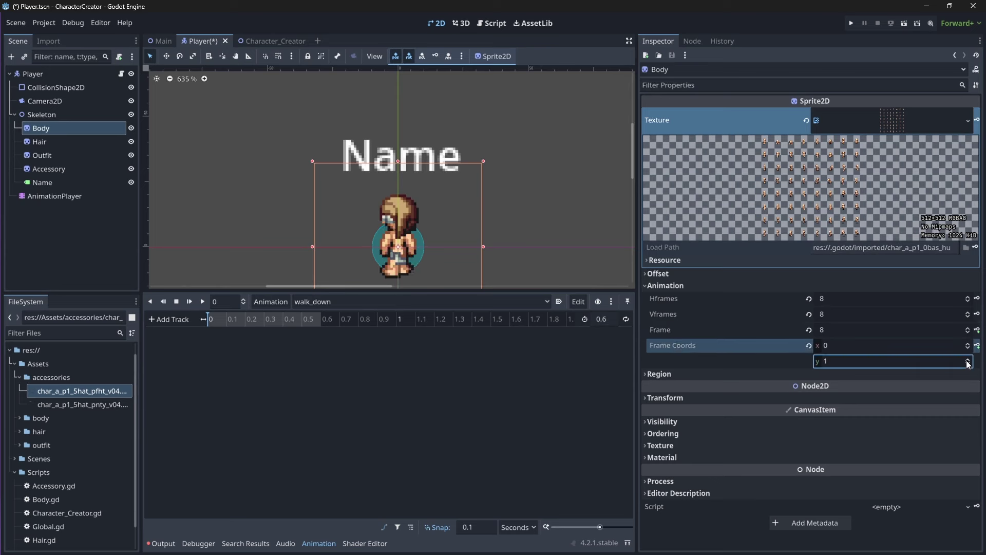
click(968, 359)
click(968, 360)
click(968, 359)
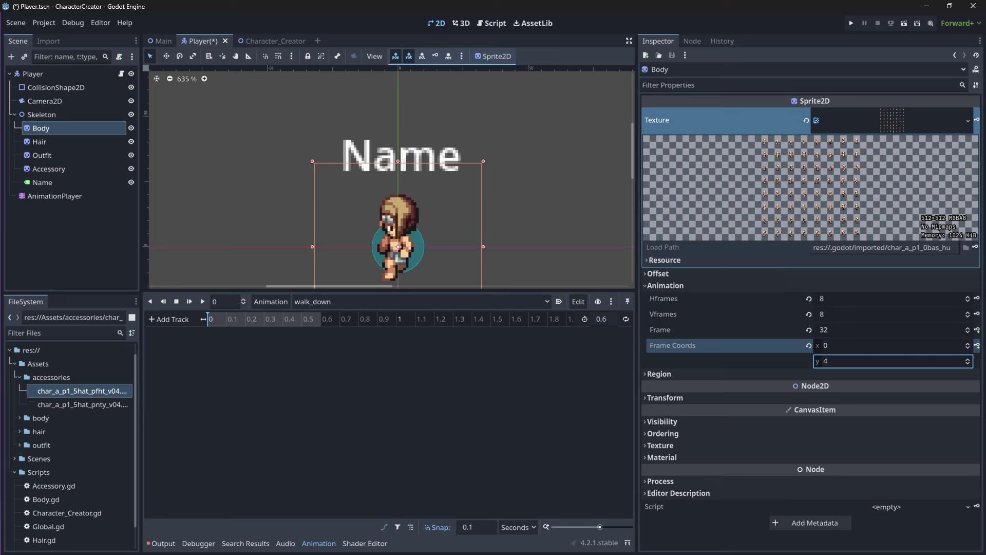
Create Body's frame_coords track and key six walk frames from 0 to 0.5 s, then rewind.
click(968, 343)
click(977, 345)
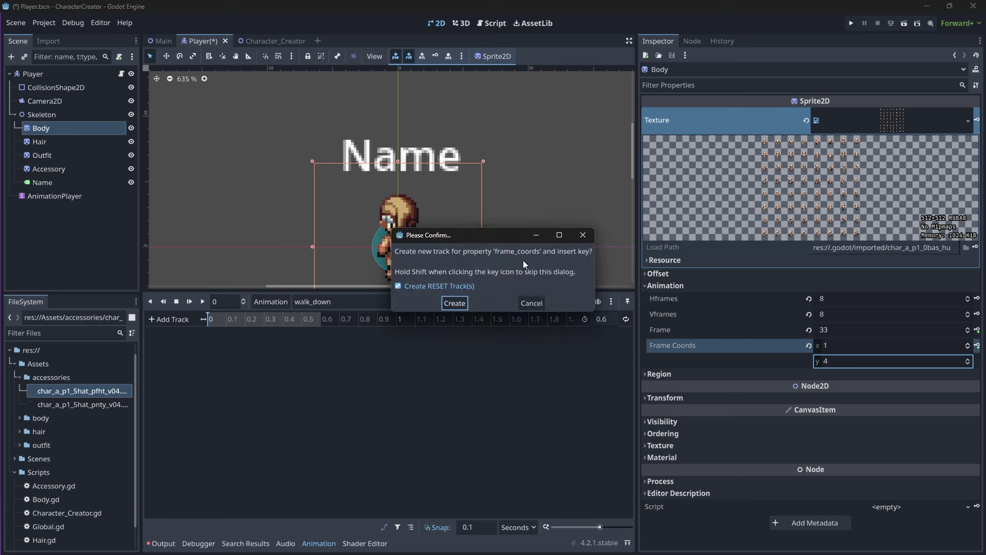
click(462, 303)
click(978, 345)
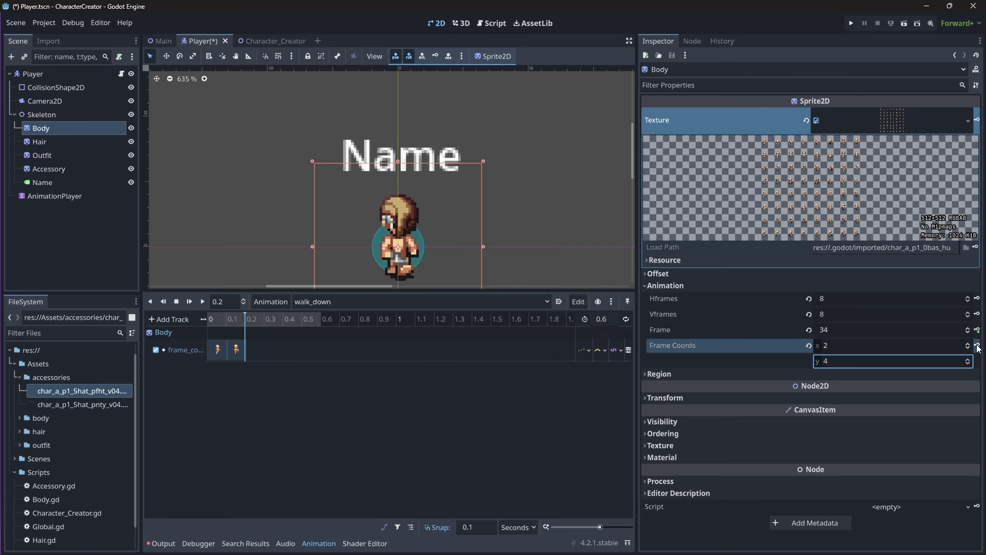
click(977, 345)
click(978, 346)
click(978, 346)
click(978, 346)
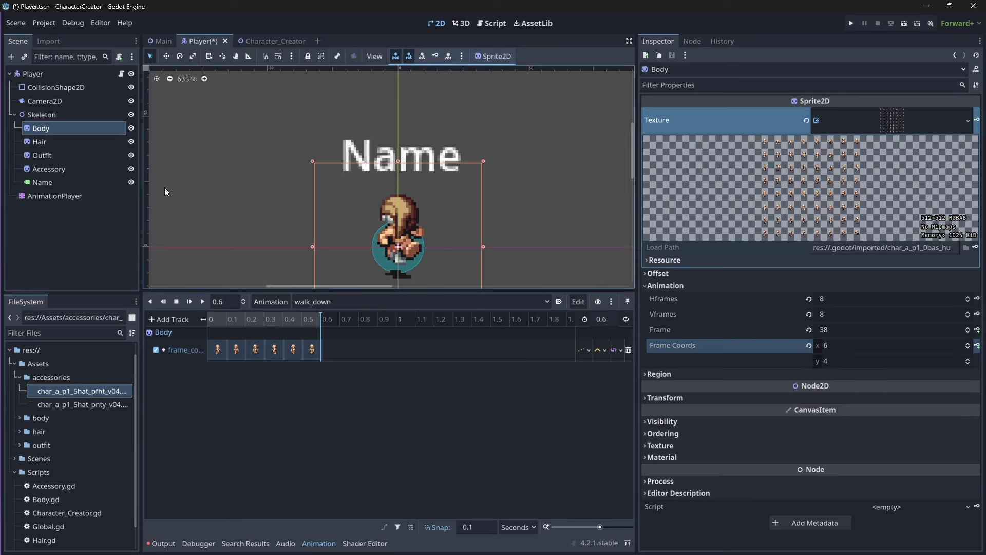
click(211, 319)
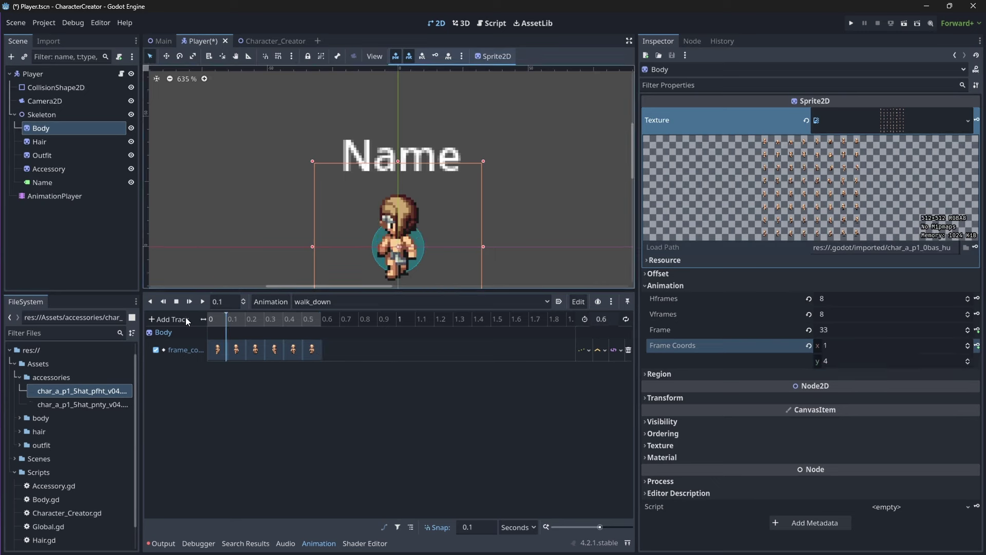
Key the Hair sprite's frame_coords on row 4 from 0 to 0.5 s in walk_down.
click(60, 141)
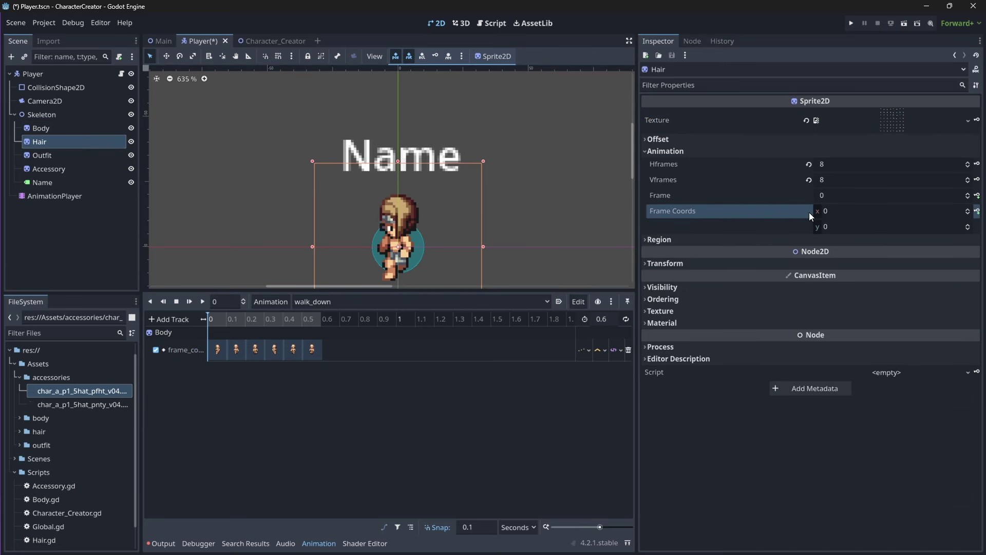
click(969, 229)
click(969, 224)
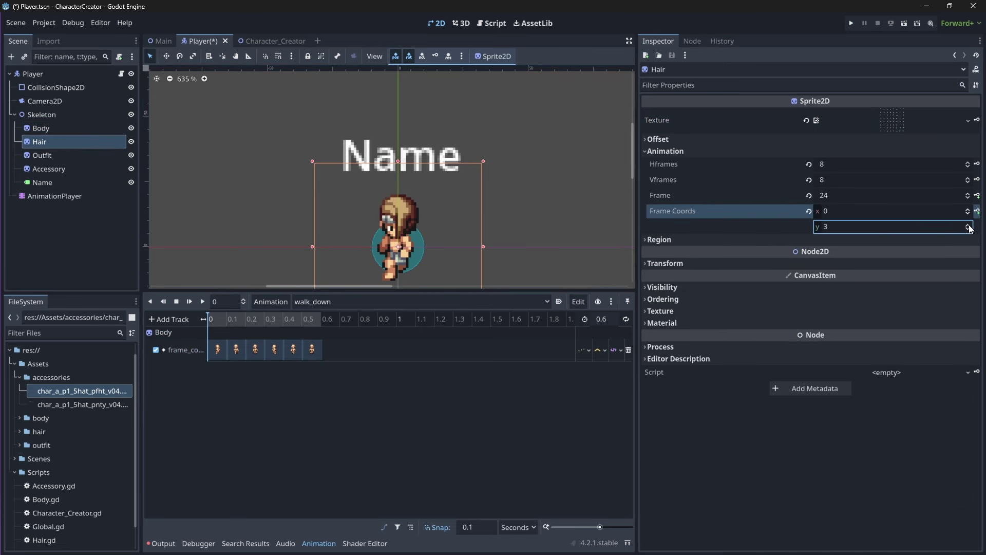
click(969, 225)
click(977, 212)
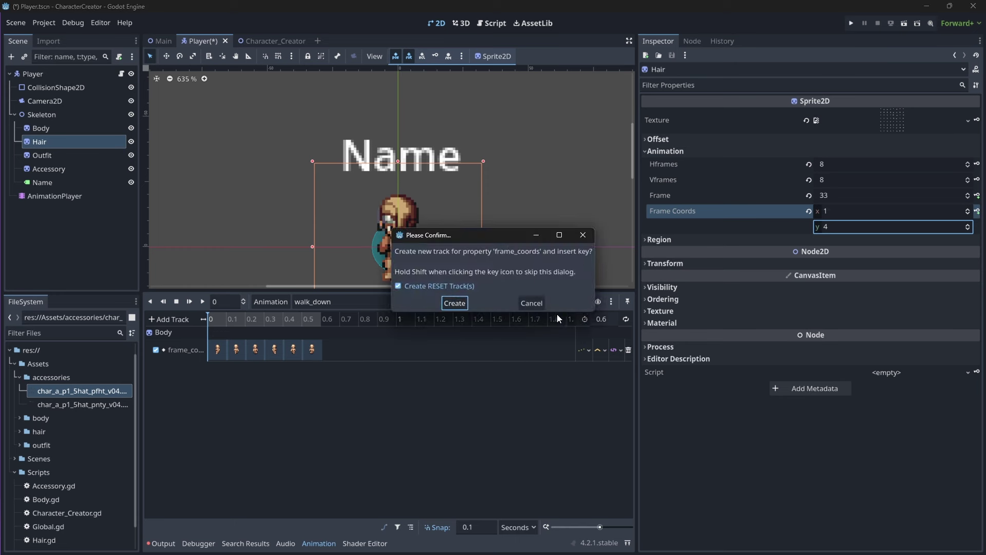
click(454, 303)
click(977, 212)
click(977, 212)
click(977, 212)
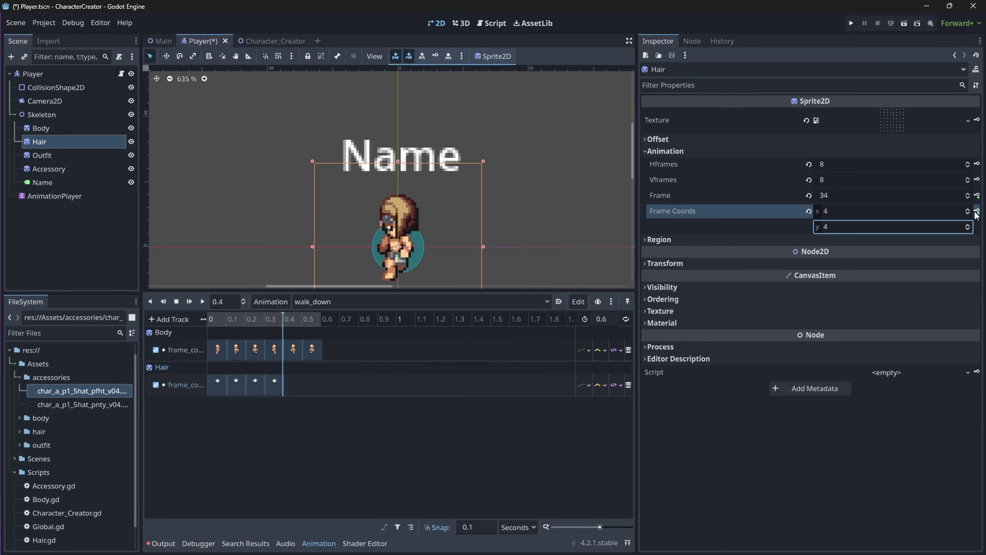
click(977, 212)
click(977, 213)
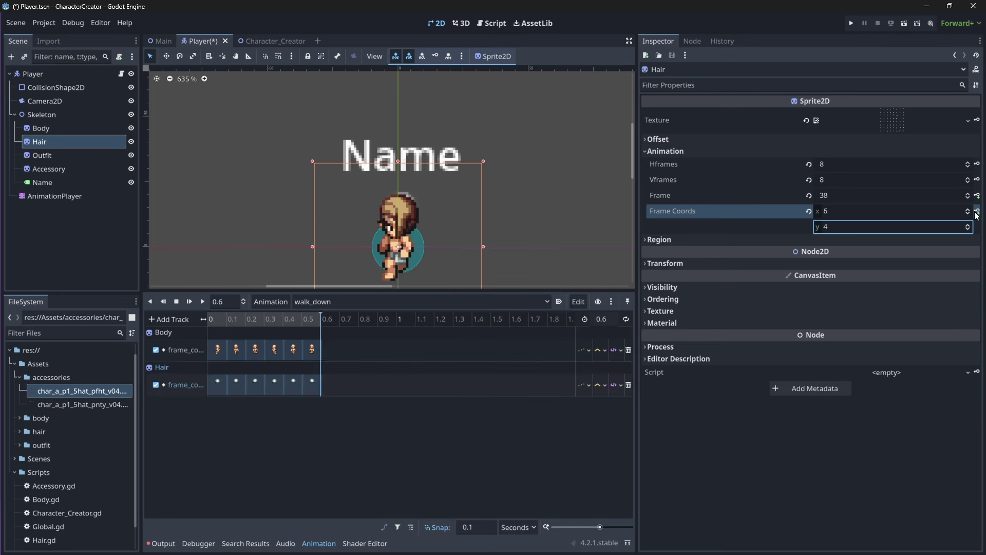
Key the Outfit sprite's row-4 frame_coords from 0 to 0.5 s, then select Accessory.
click(78, 156)
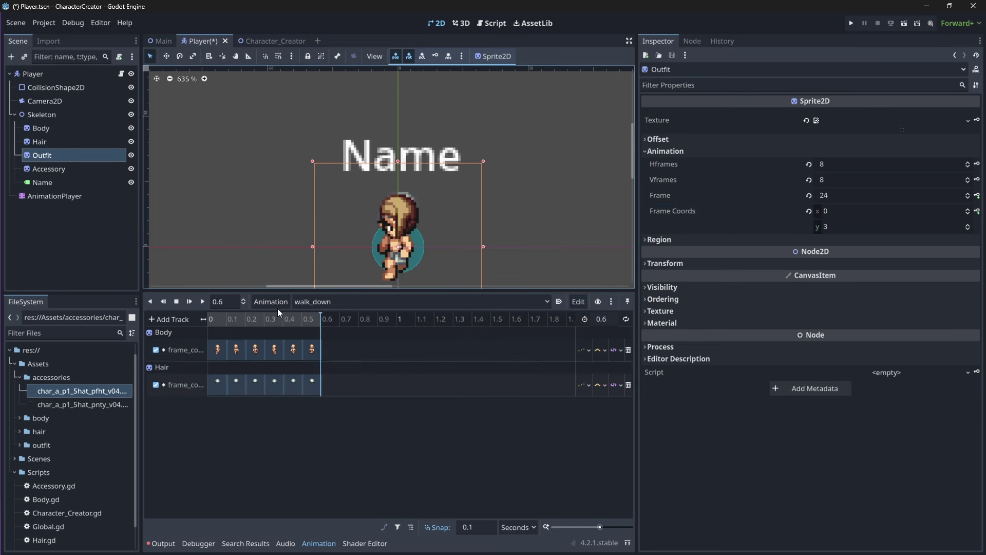
click(809, 210)
click(968, 224)
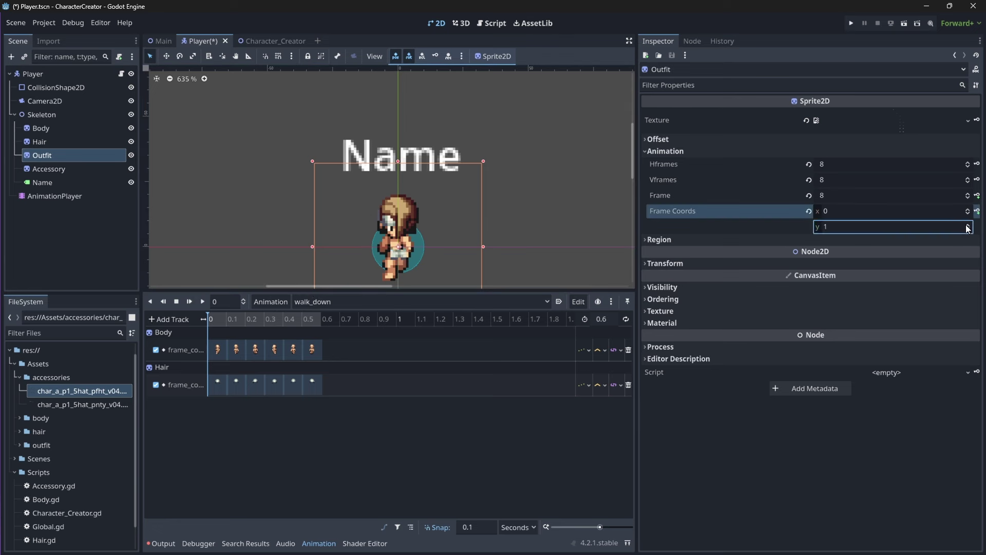
click(968, 224)
click(968, 224)
click(968, 224)
click(977, 211)
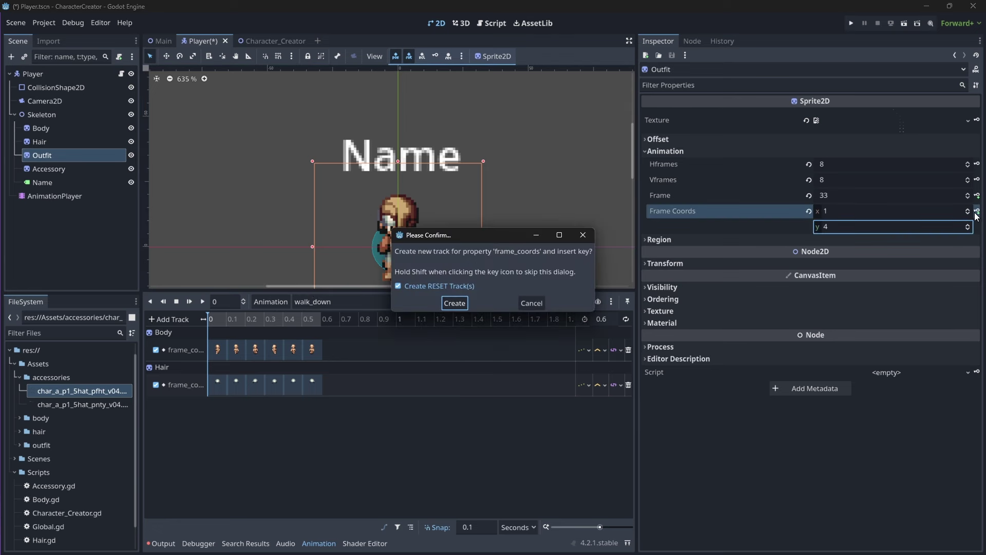
key(Return)
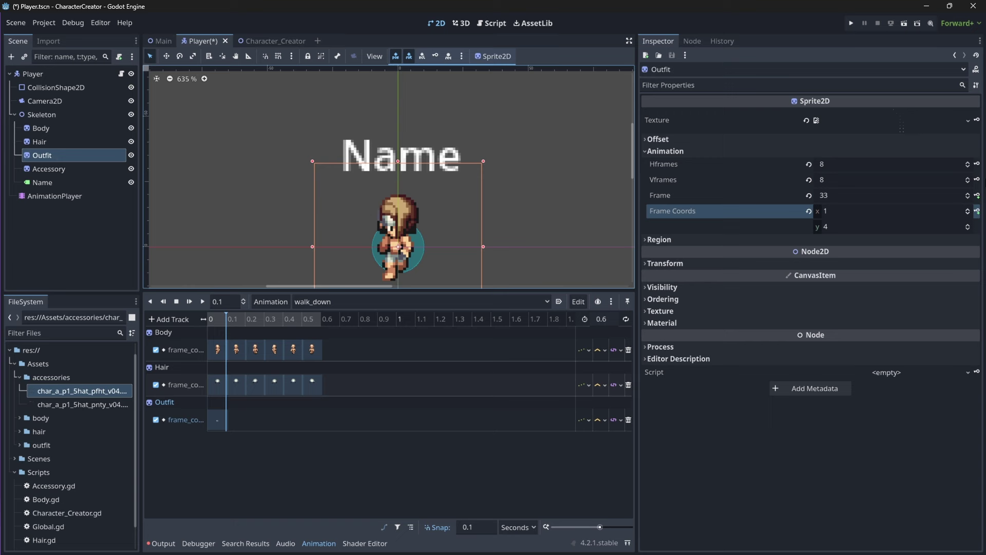
click(977, 211)
click(977, 211)
click(977, 211)
click(977, 211)
click(977, 211)
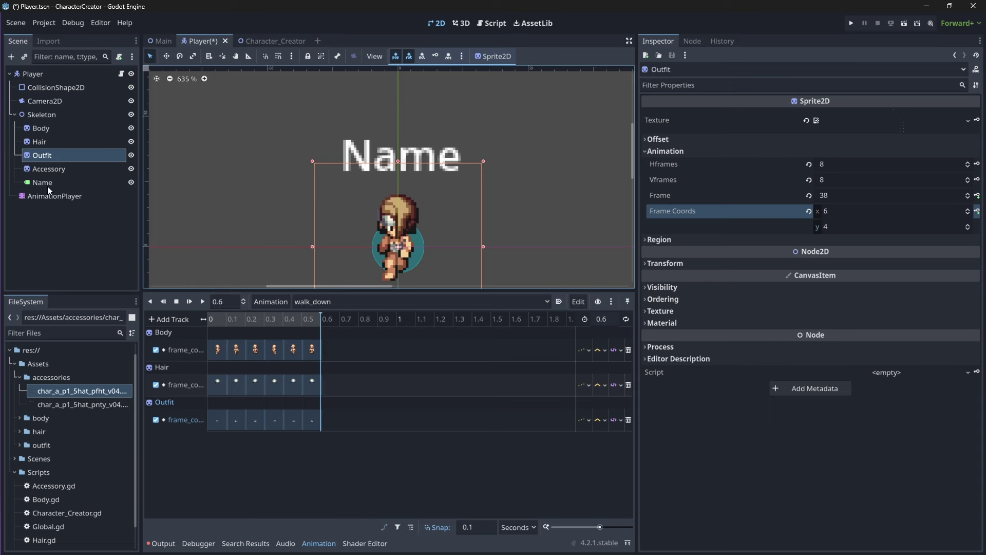
click(49, 169)
click(211, 318)
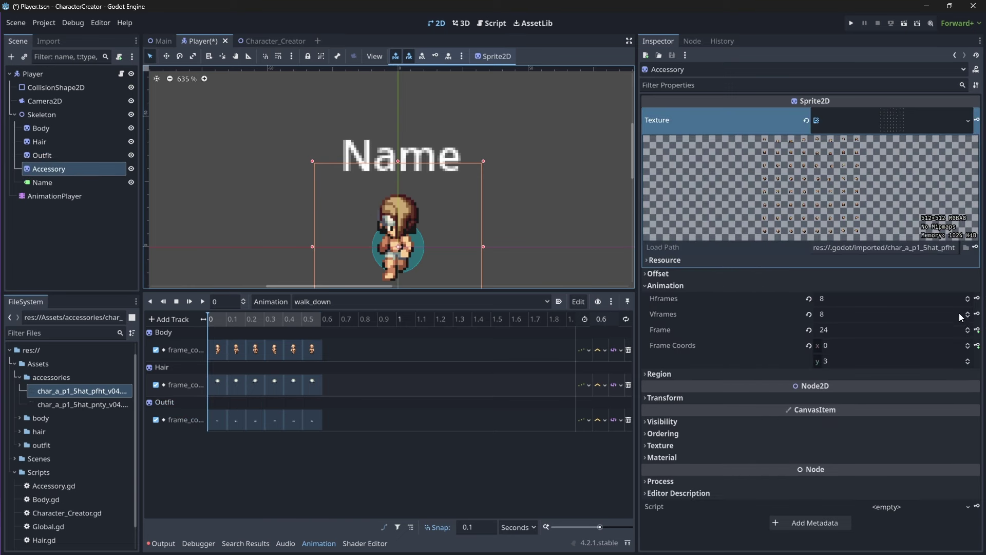
Set Accessory's frame row to 4 and key its frame_coords track from 0 to 0.5 s.
click(970, 363)
click(970, 363)
click(968, 359)
click(968, 359)
click(968, 360)
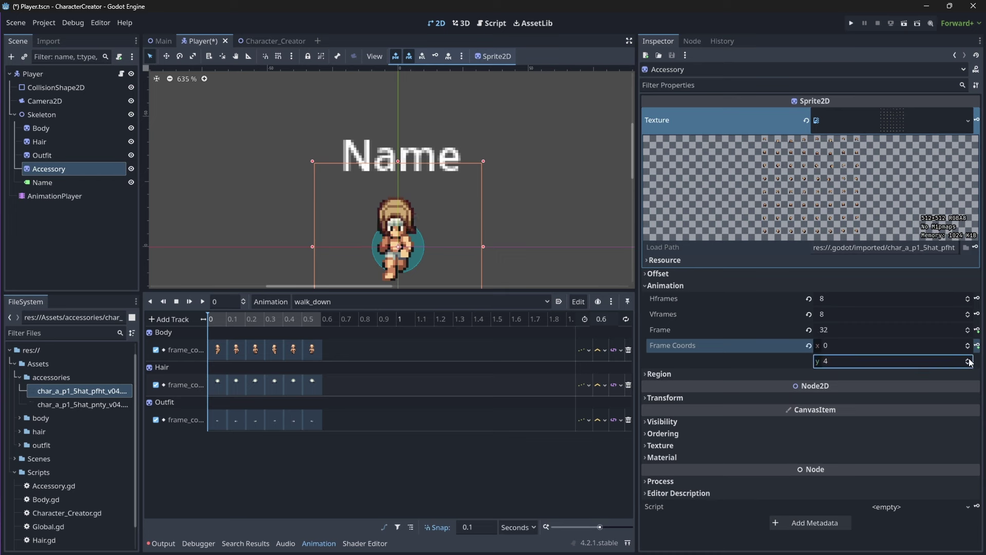
click(977, 345)
click(464, 307)
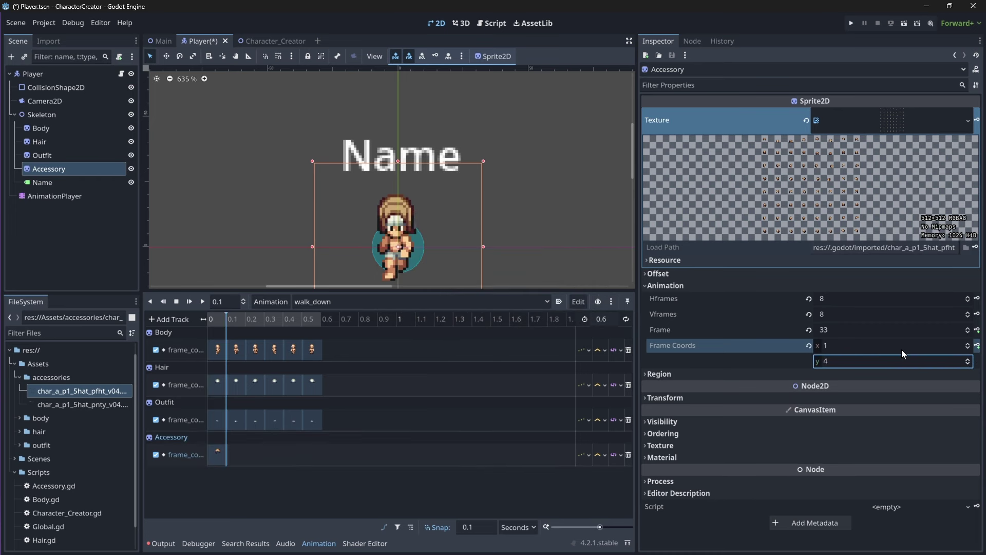
click(977, 345)
click(977, 345)
click(977, 345)
click(977, 345)
click(977, 345)
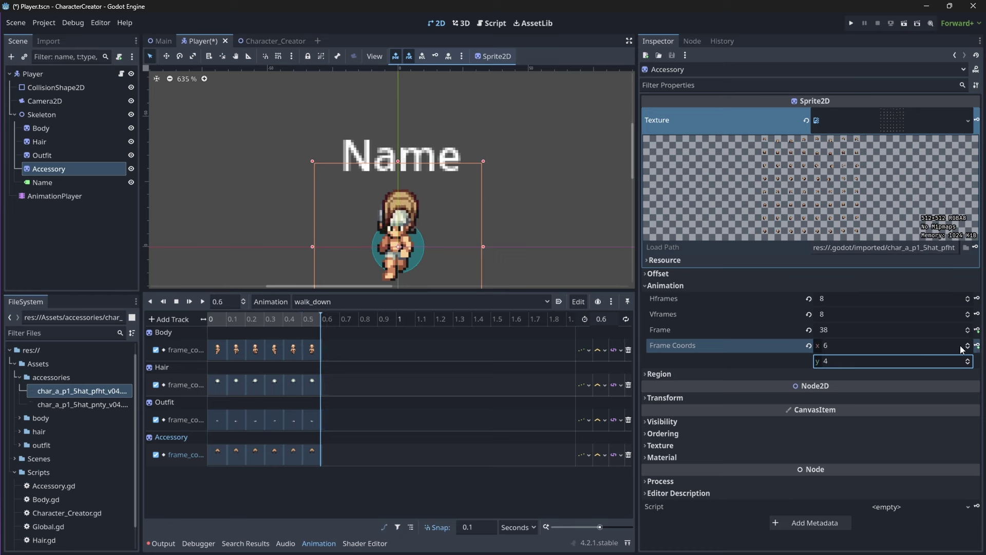
Play walk_down to preview all four layers animating together.
click(202, 302)
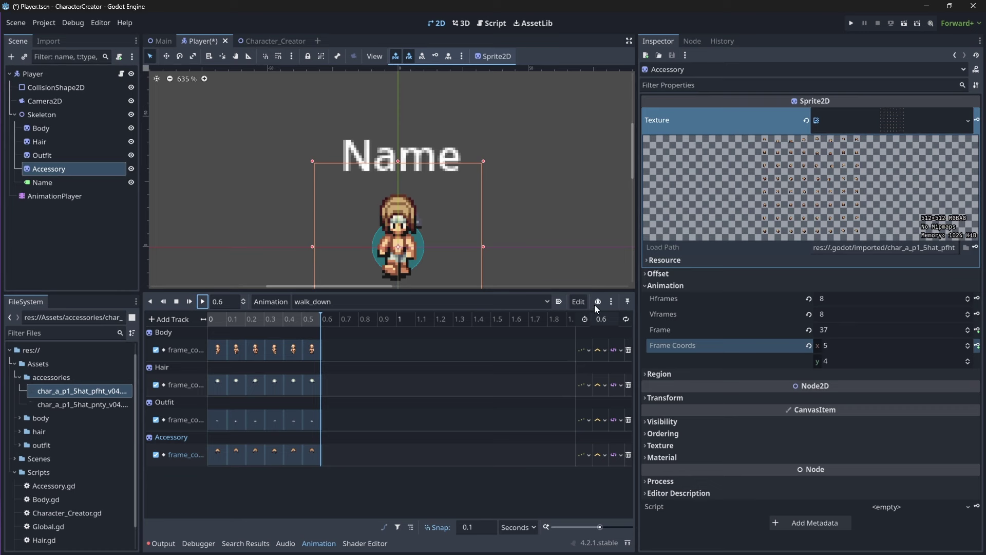
click(624, 321)
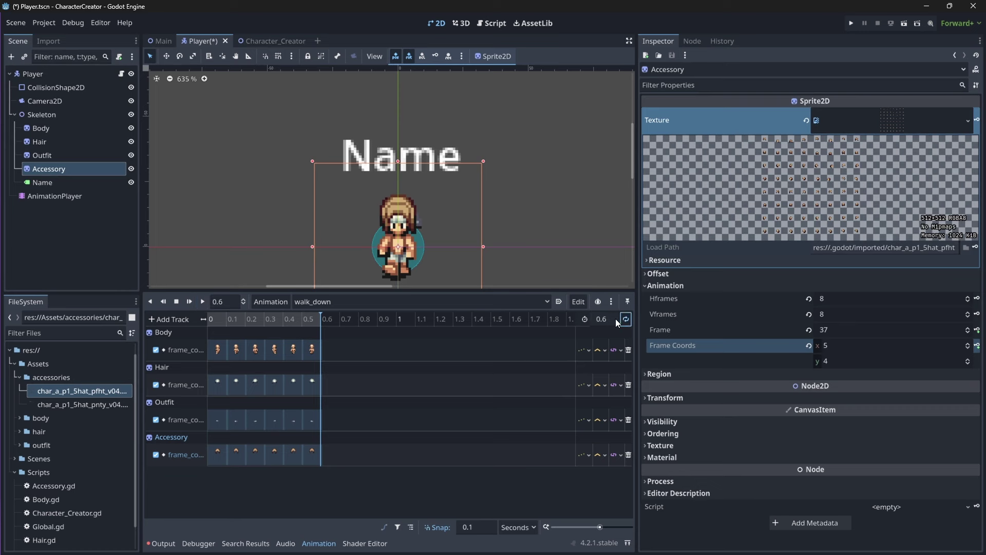
click(204, 302)
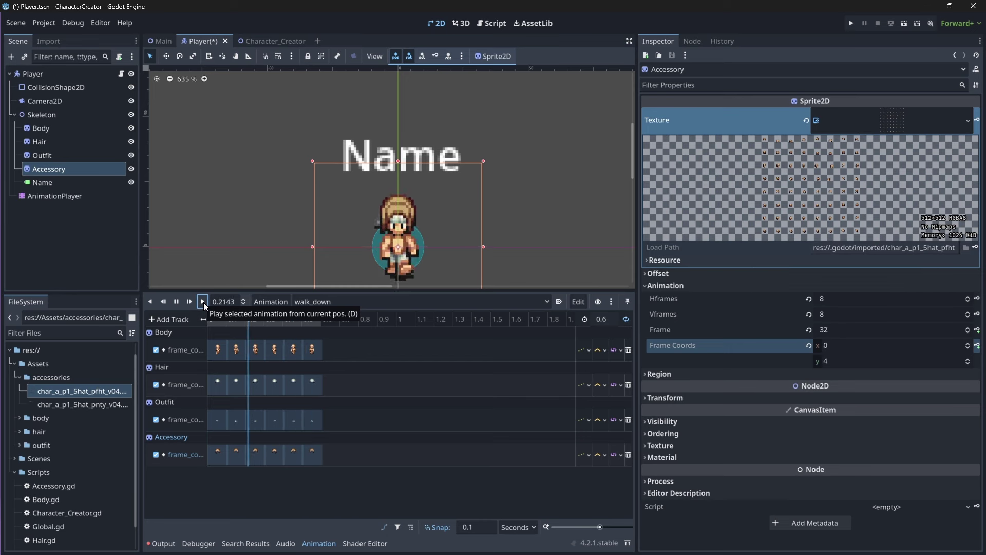
Stop the preview and add a new animation named walk_up.
click(176, 302)
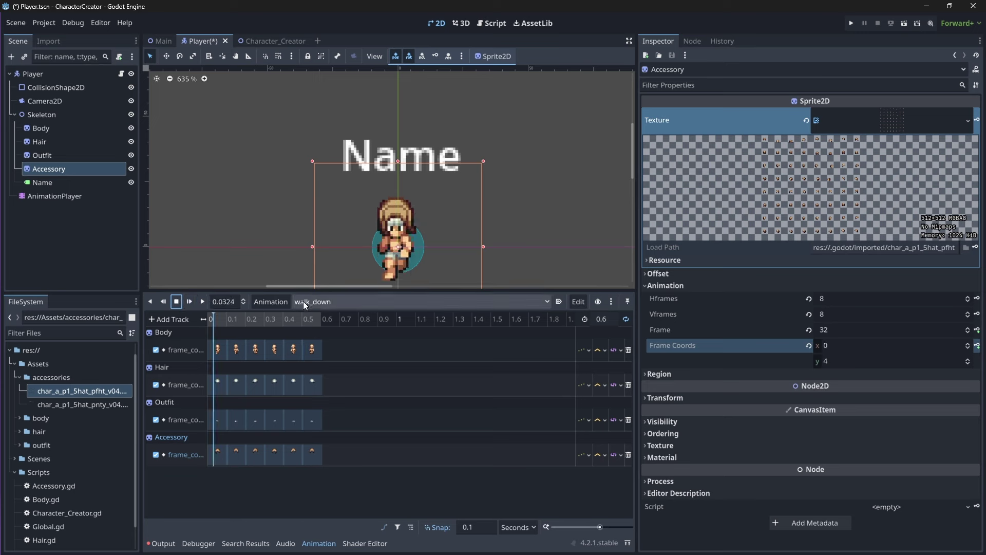
click(270, 302)
click(288, 314)
text(wal)
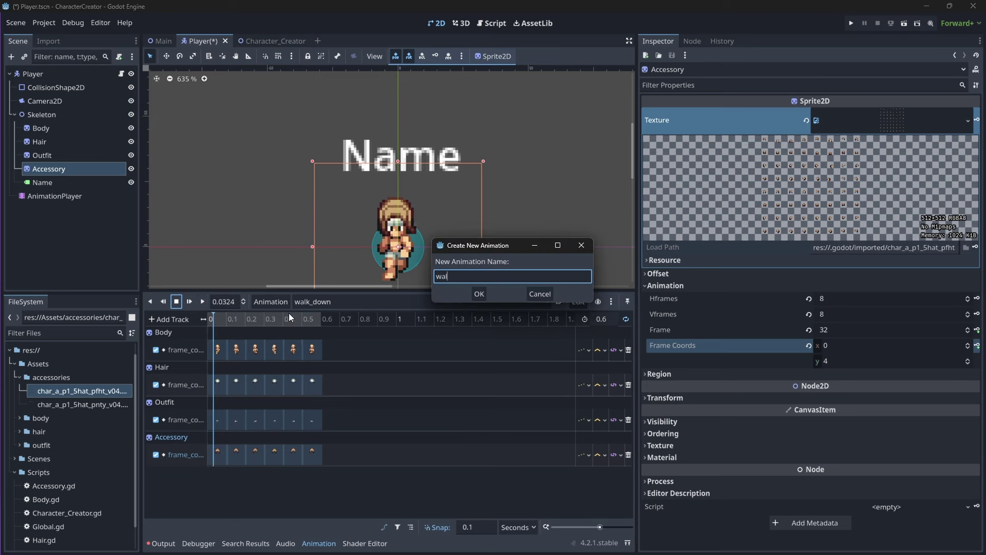
text(k_up)
key(Return)
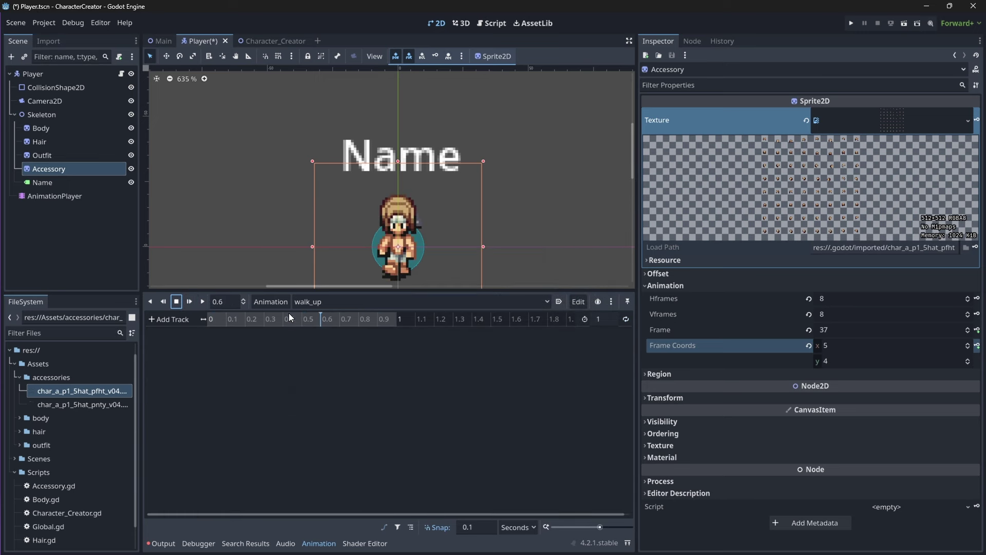
Set walk_up's length to 0.6 seconds and select the Body sprite.
click(600, 321)
text(0.6)
key(Return)
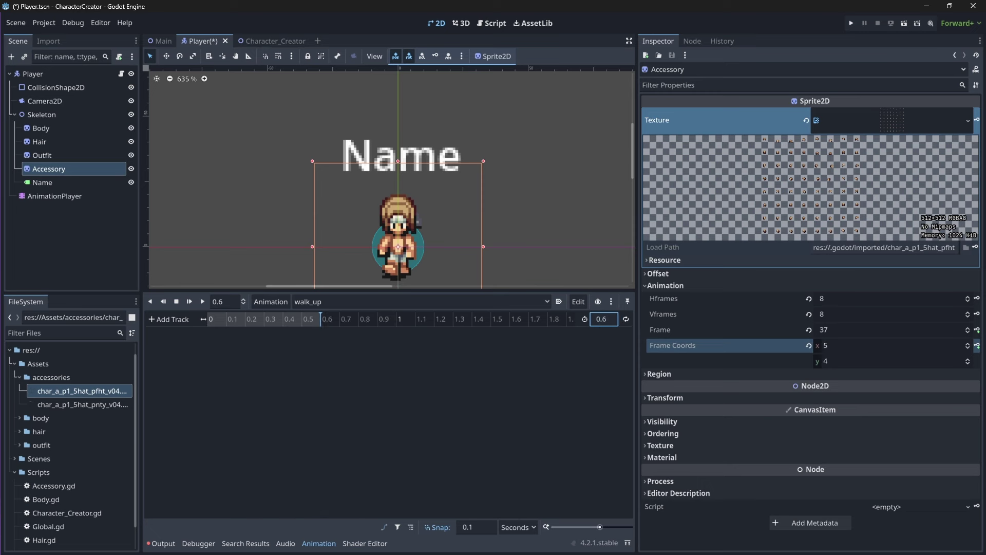
click(81, 130)
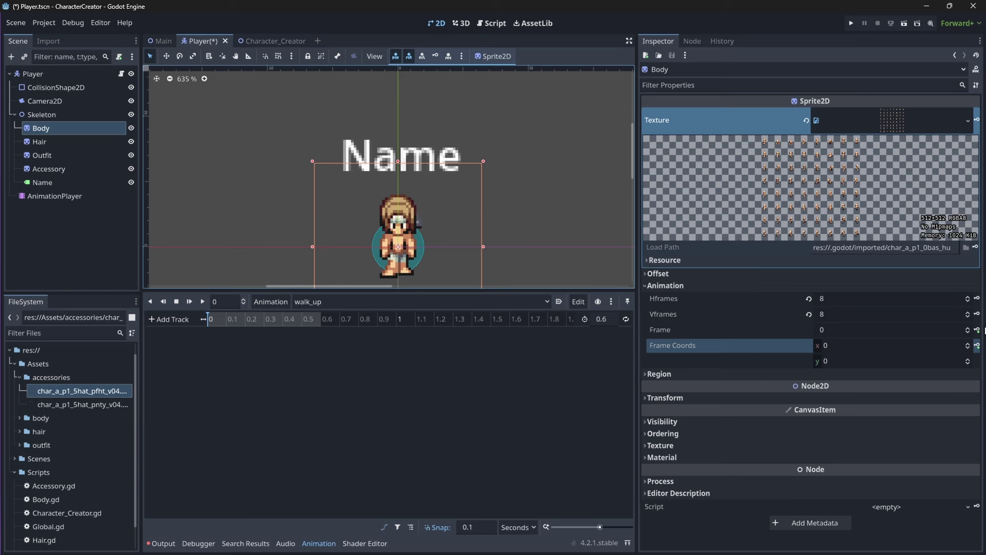
Raise Body's frame row to 5 and key its frame_coords track from 0 to 0.5 s in walk_up.
click(969, 360)
click(969, 360)
click(969, 359)
click(969, 359)
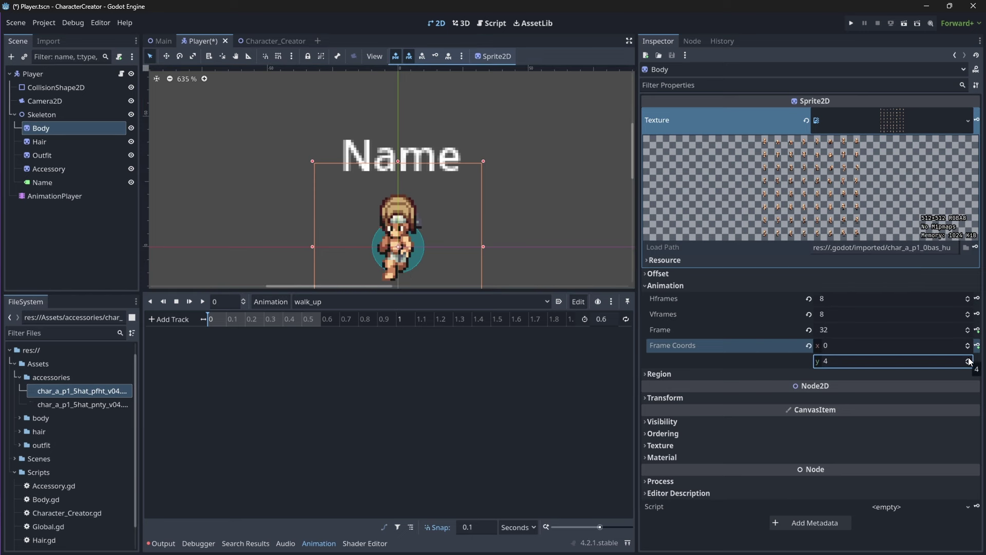
click(969, 360)
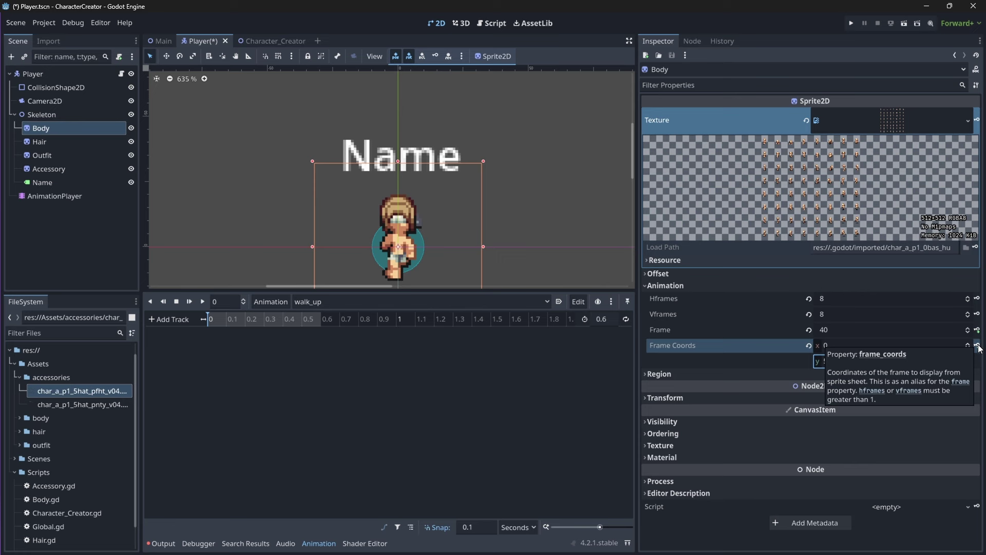
click(978, 346)
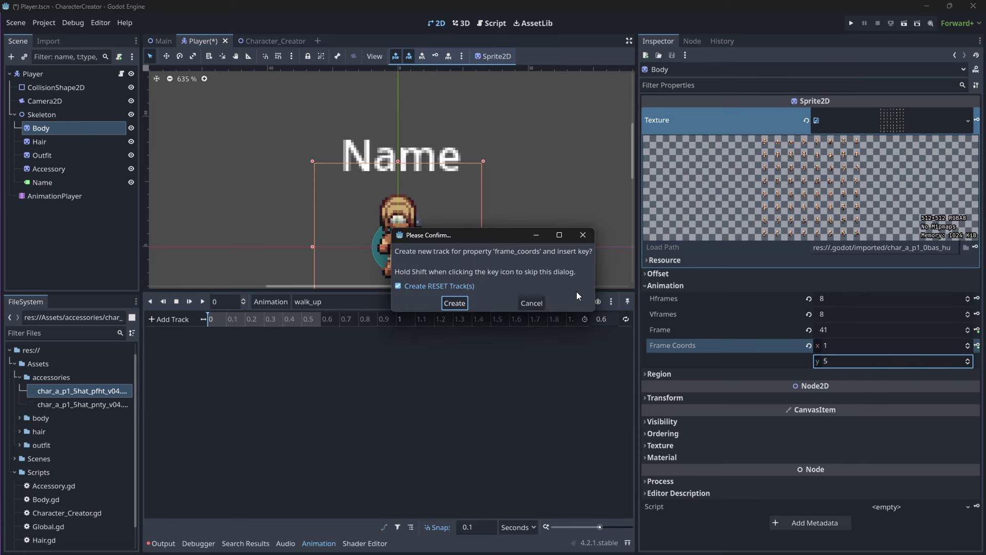
click(455, 302)
click(977, 346)
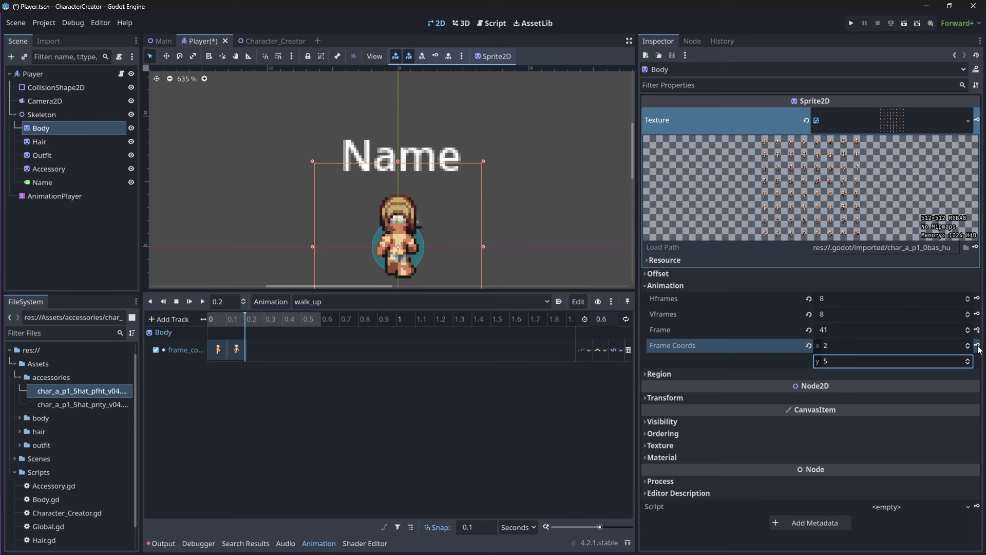
click(978, 345)
click(977, 346)
click(978, 346)
click(978, 346)
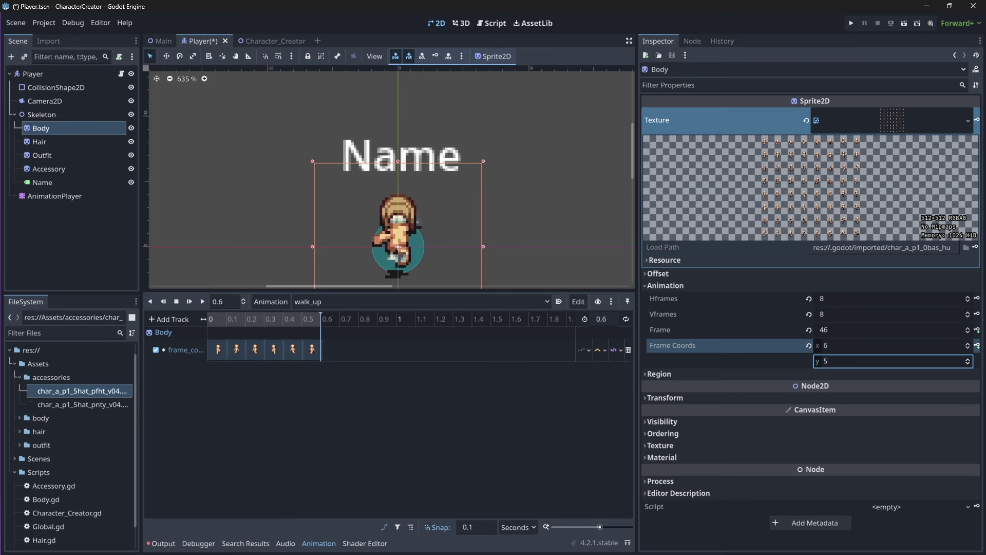
Key the Hair sprite's frame_coords on row 5 from 0 to 0.5 s in walk_up.
click(51, 143)
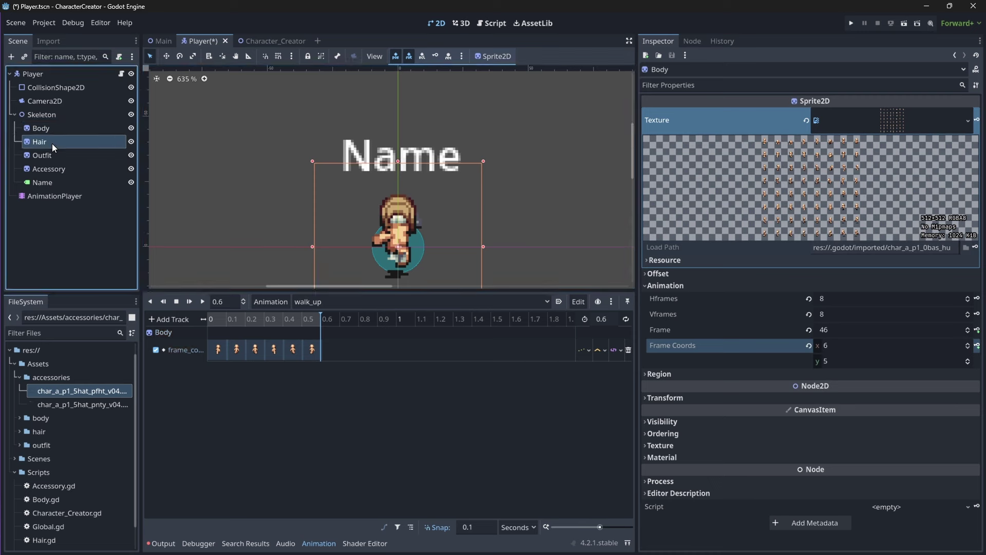
click(809, 215)
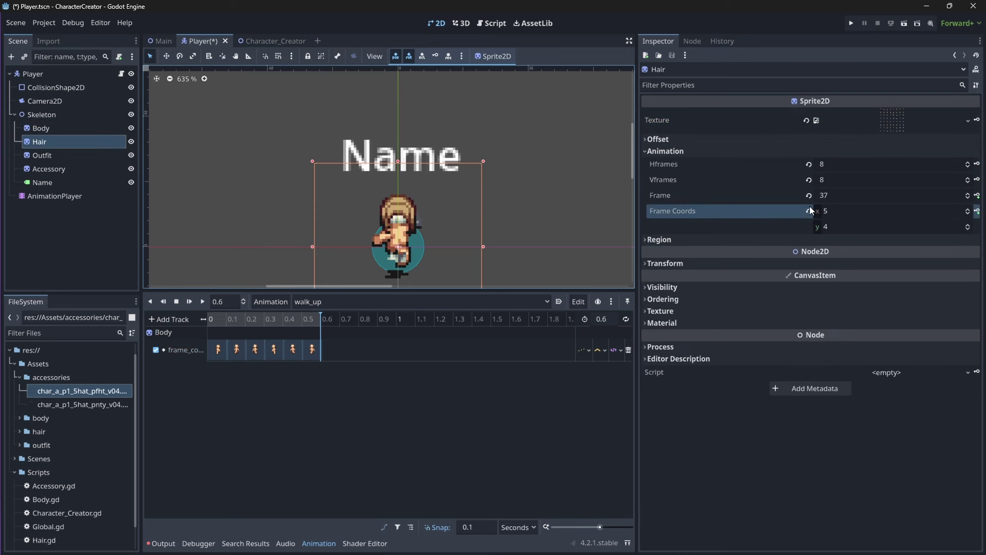
click(810, 211)
click(970, 228)
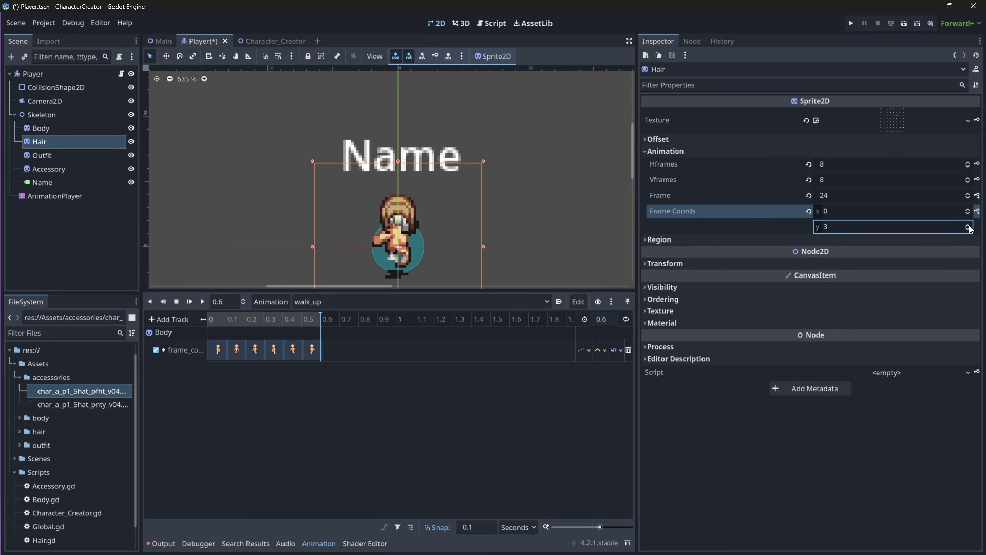
click(969, 225)
click(969, 225)
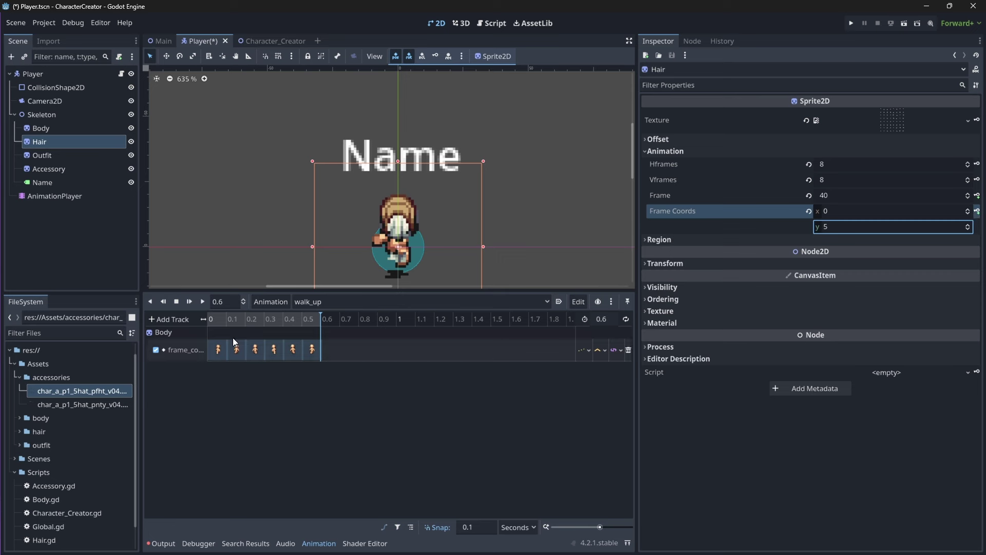
drag(249, 322, 179, 321)
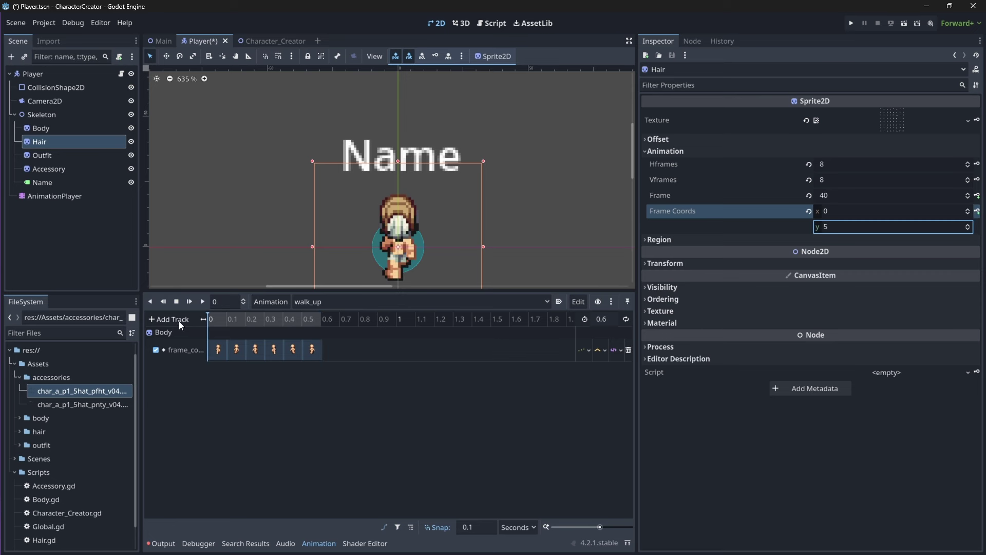
click(977, 211)
click(449, 305)
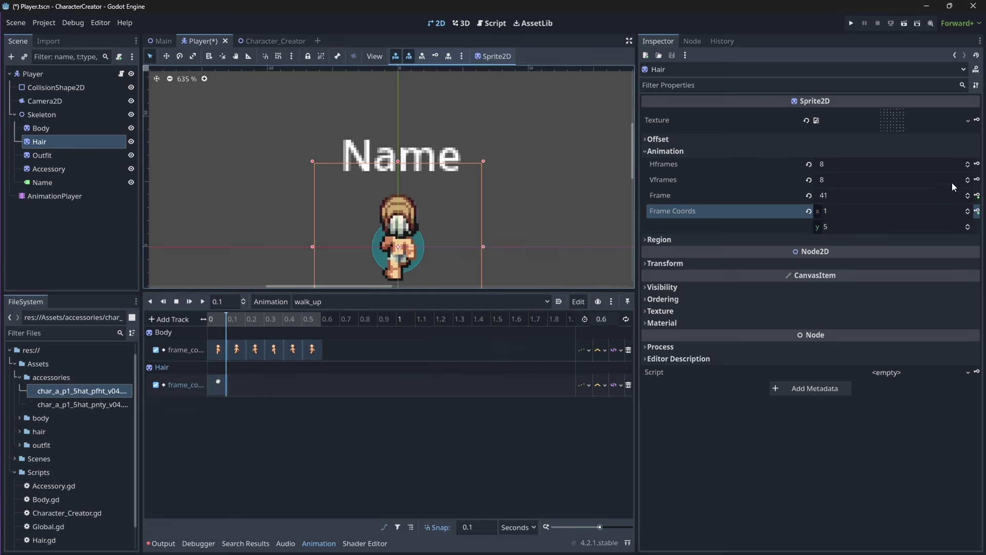
click(977, 212)
click(977, 211)
click(977, 211)
click(976, 211)
click(977, 211)
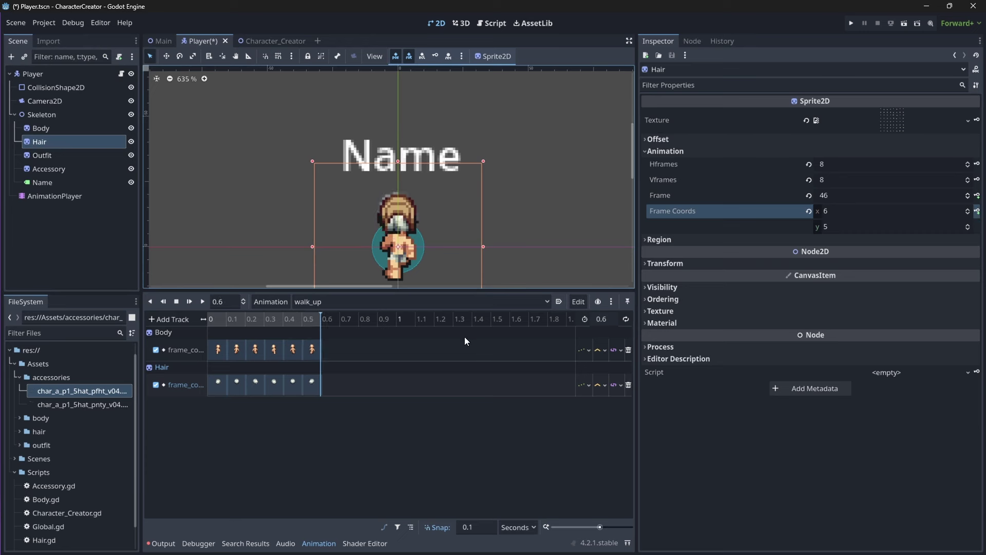
drag(269, 318, 137, 325)
Reset Outfit's frame coordinates and key its row-5 frame_coords track from 0 to 0.5 s.
click(60, 161)
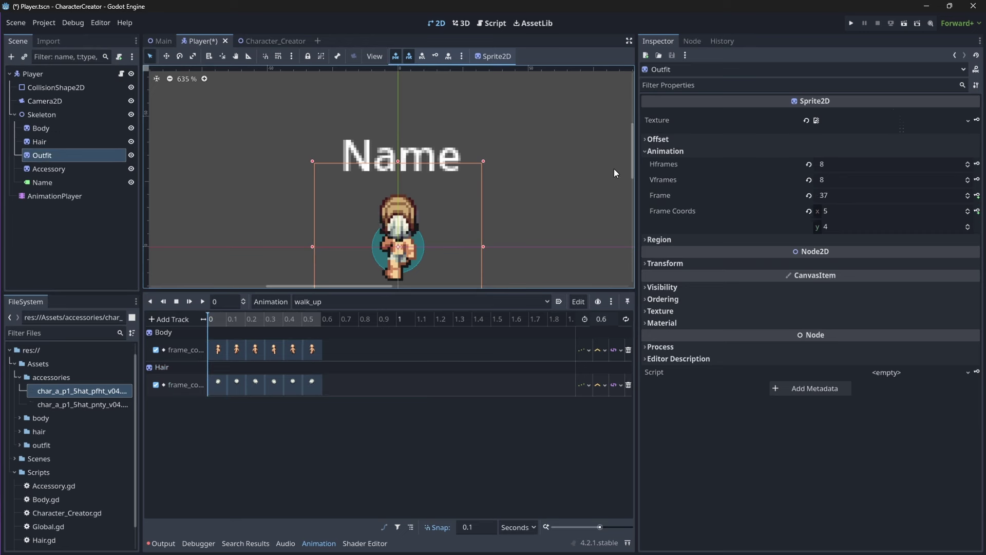
click(809, 210)
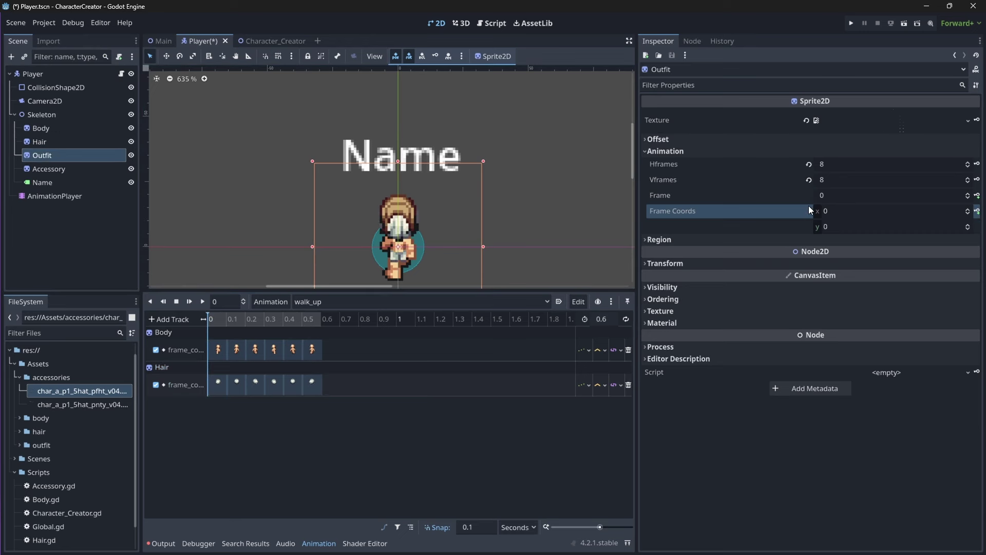
click(968, 224)
click(968, 224)
click(968, 224)
click(968, 224)
click(968, 225)
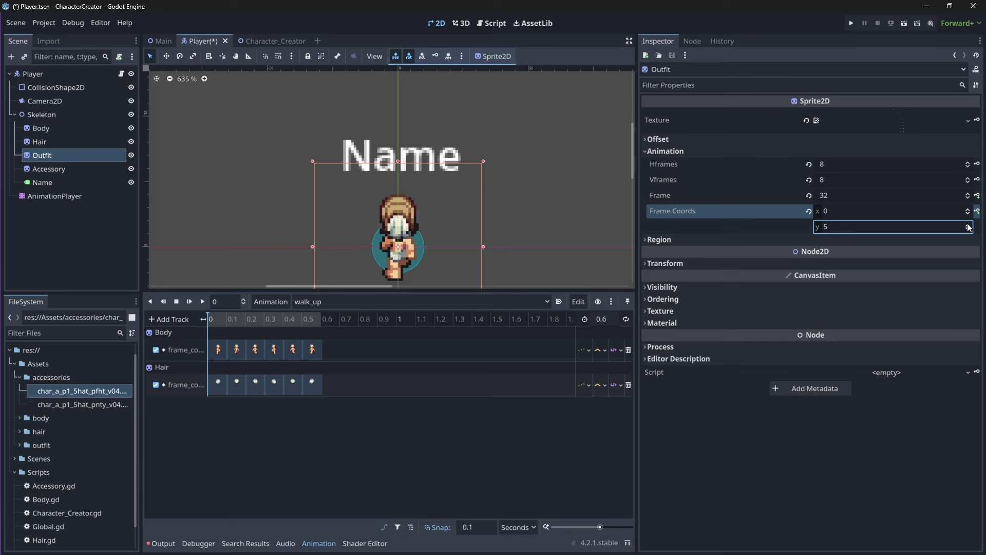
click(968, 208)
click(978, 211)
click(454, 303)
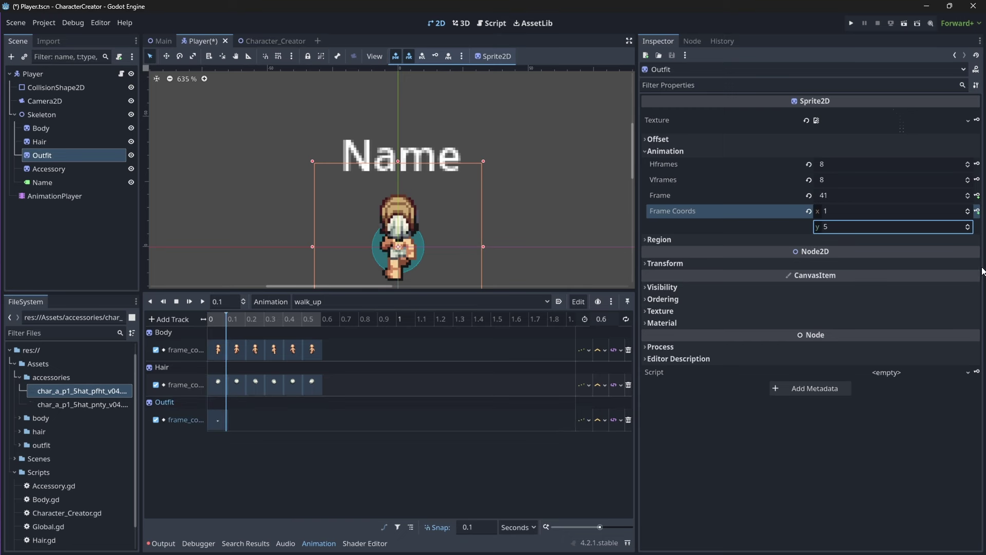
click(978, 212)
click(978, 211)
click(977, 212)
click(977, 212)
click(977, 212)
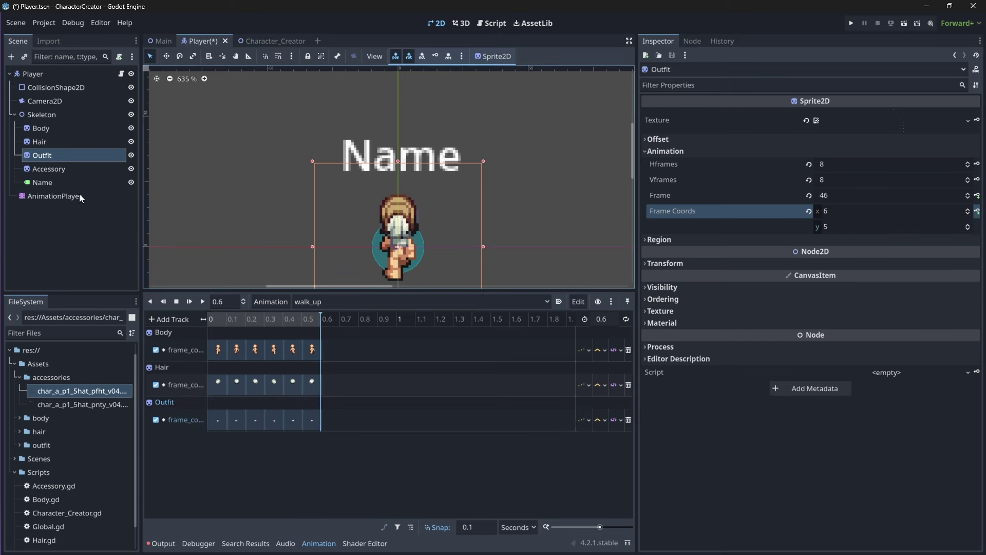
Key the Accessory sprite's frame_coords on row 5 from 0 to 0.5 s.
click(55, 168)
click(264, 319)
click(210, 319)
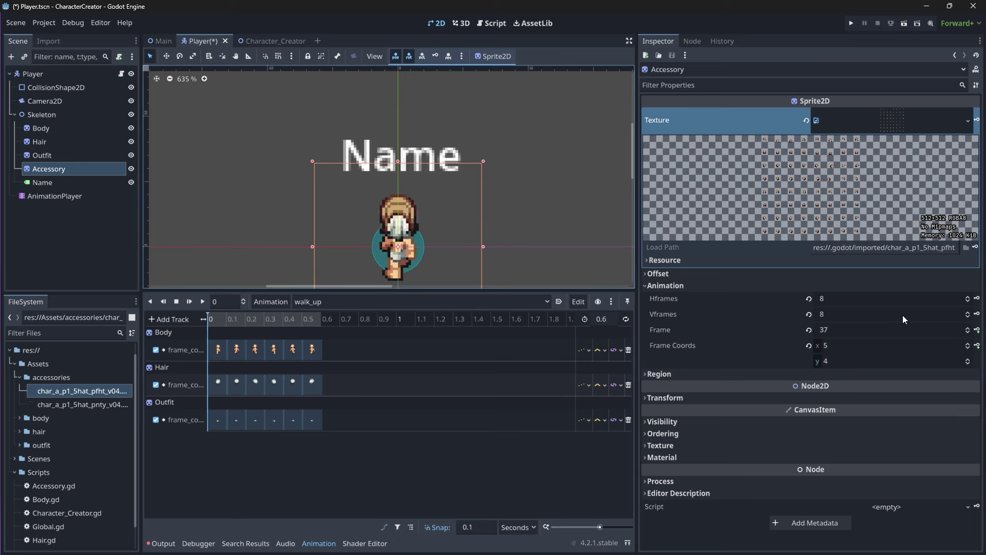
click(809, 346)
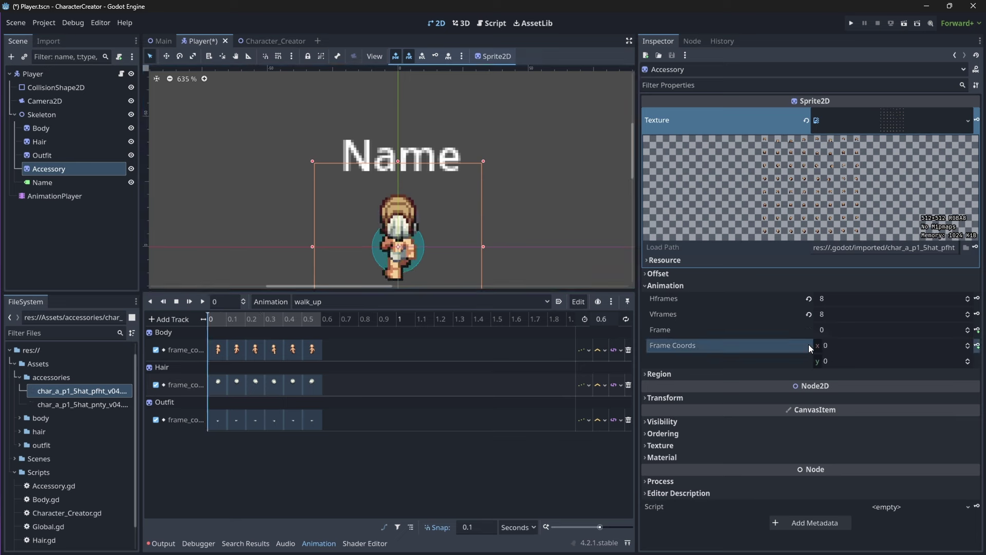
click(969, 362)
click(969, 362)
click(969, 343)
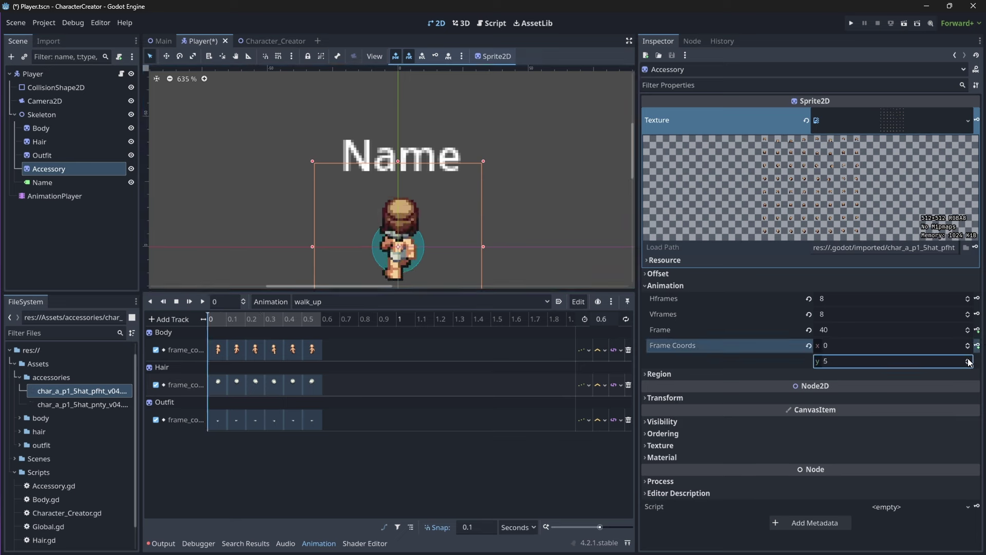
click(978, 346)
click(459, 304)
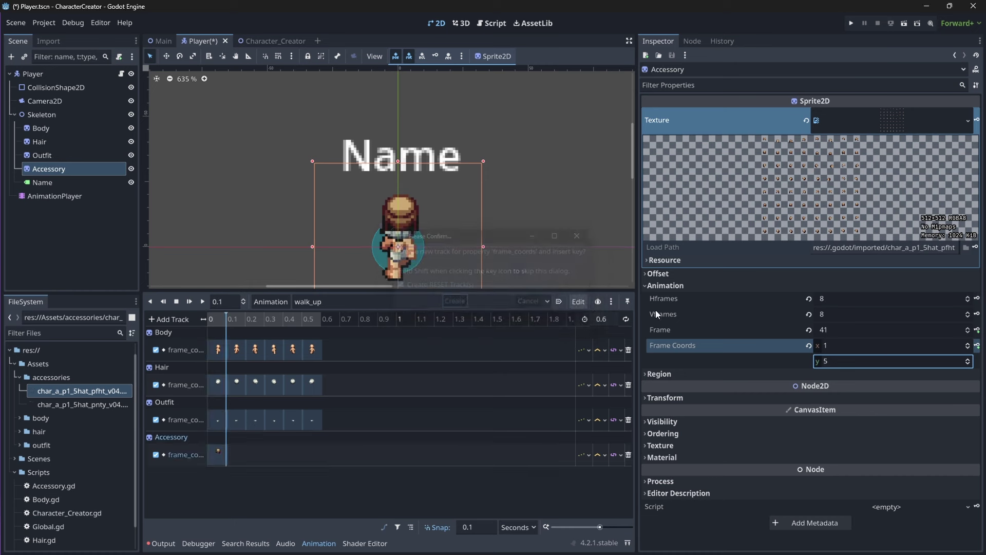
click(978, 345)
click(977, 345)
click(978, 346)
click(977, 345)
click(977, 345)
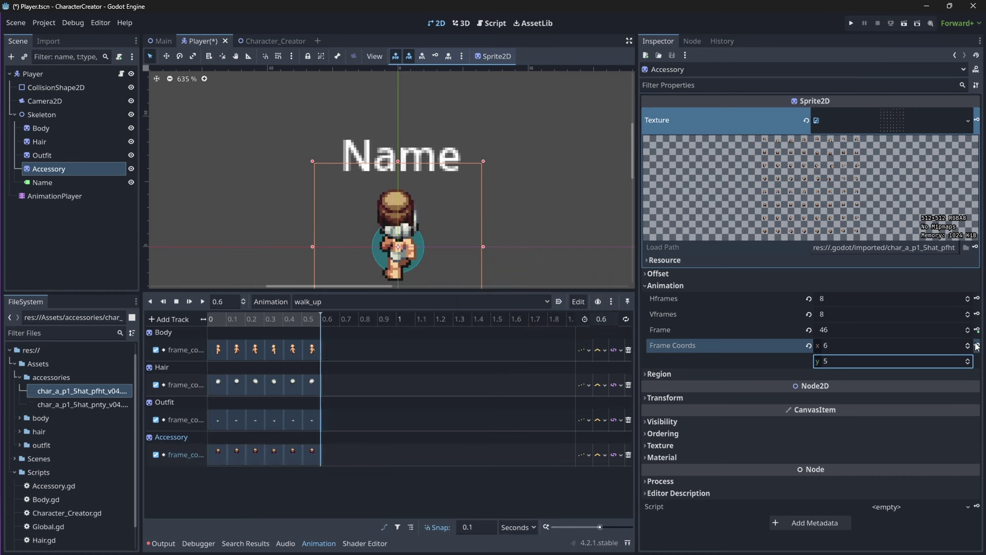
Turn on looping for walk_up, play it to preview, and stop at the start.
click(627, 319)
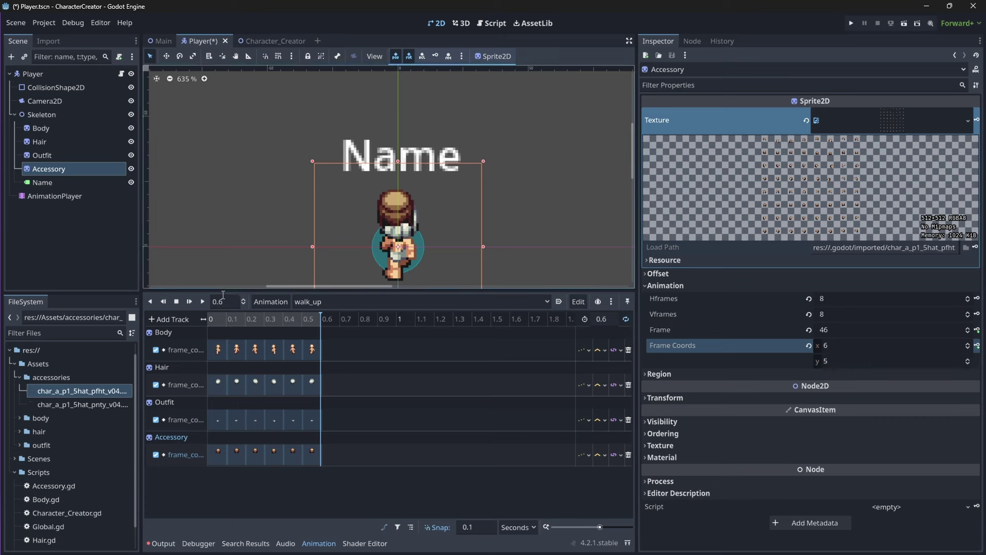
click(205, 302)
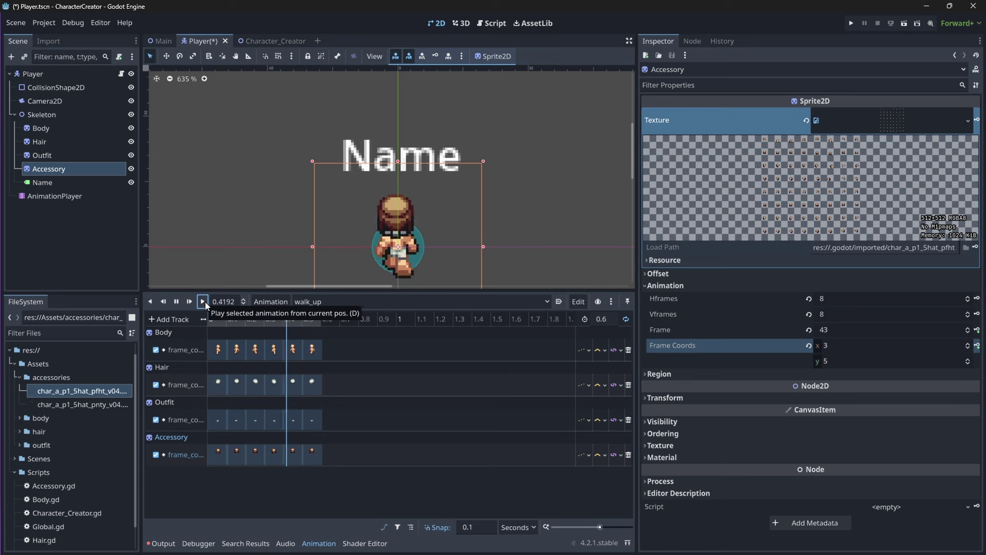
click(177, 301)
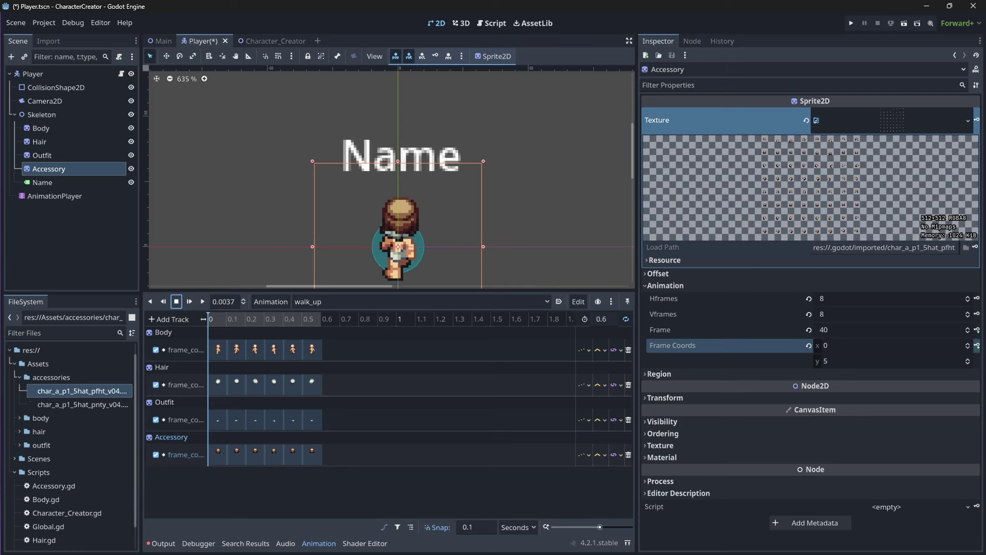
Add a new animation named walk_right, correcting a typo in the name.
click(262, 302)
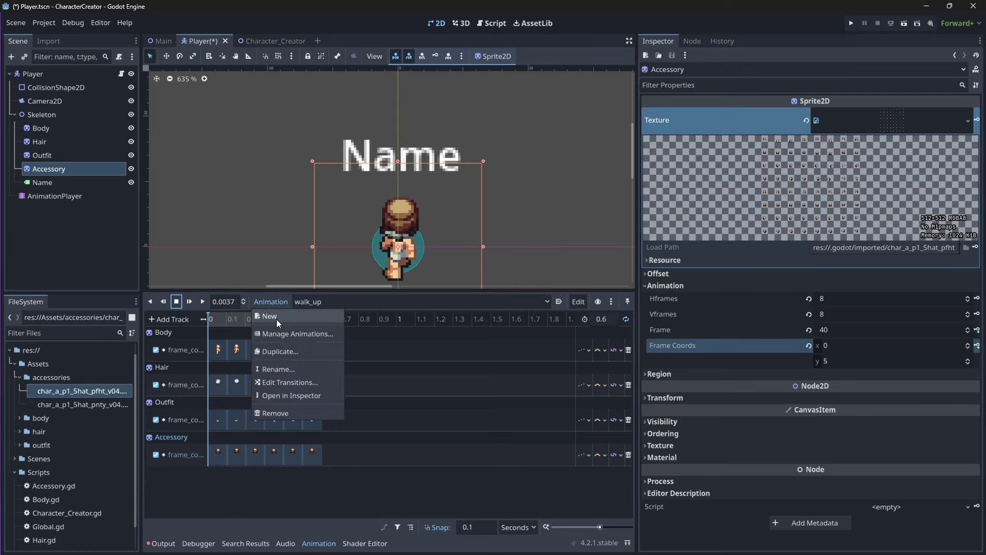
click(277, 319)
text(walk_rigght)
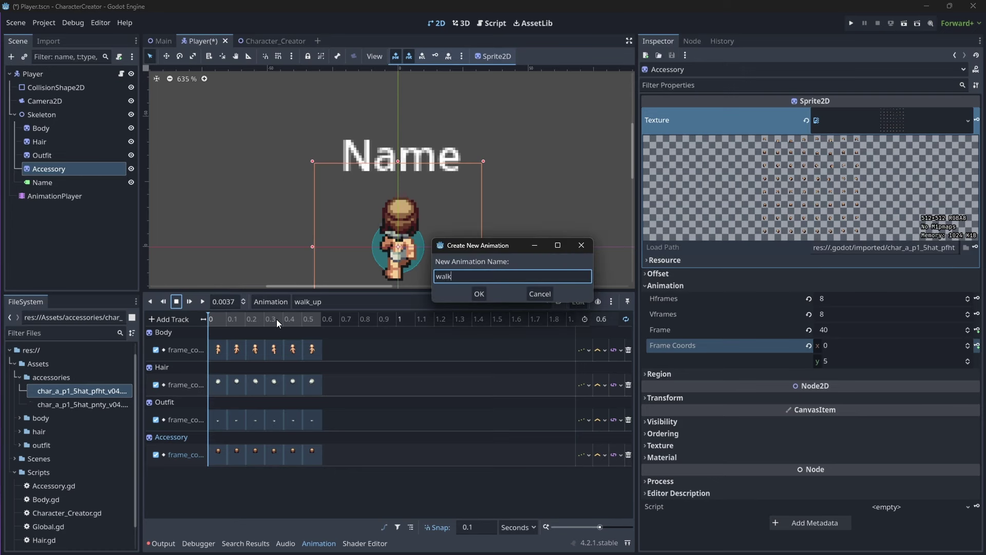
key(BackSpace)
key(BackSpace)
key(BackSpace)
text(ht)
key(Return)
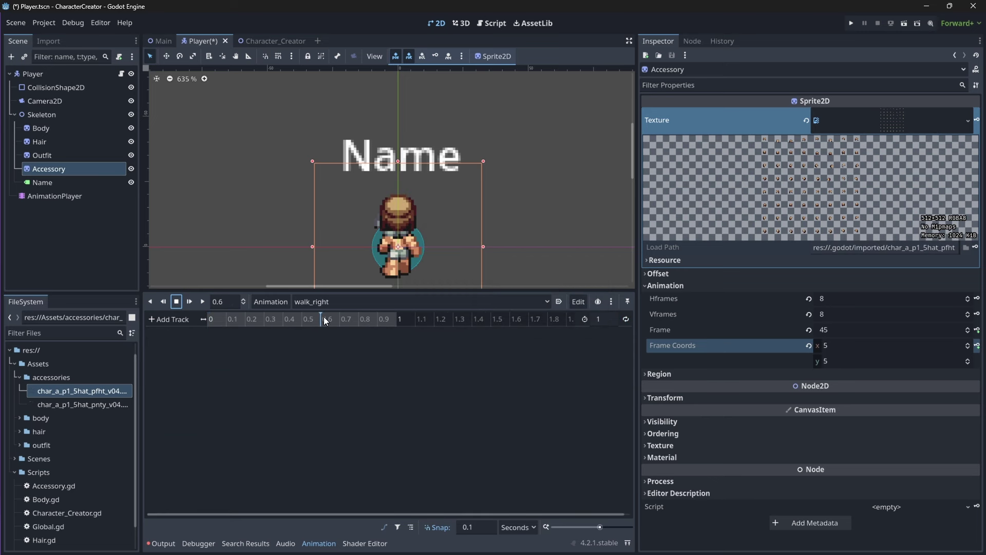
Rewind the playhead and set walk_right's length to 0.6 seconds.
click(208, 320)
click(613, 319)
text(0.6)
key(Return)
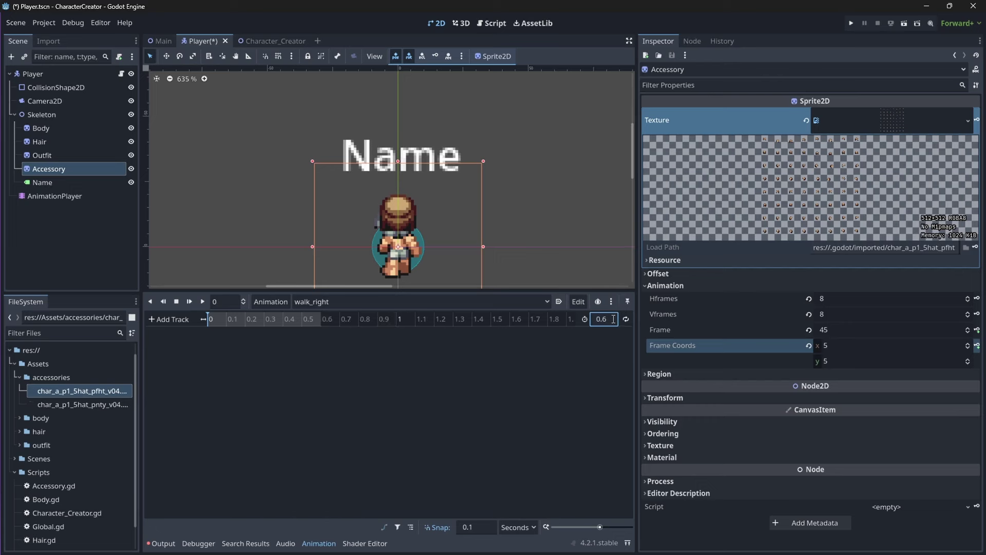
Reset Body's frame coordinates and key its row-6 frame_coords from 0 to 0.5 s.
click(71, 138)
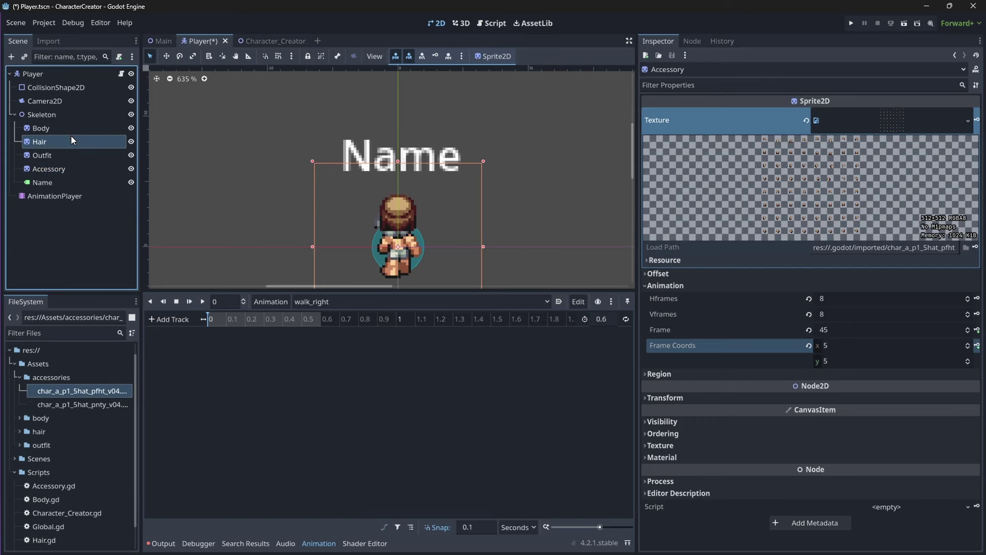
click(70, 129)
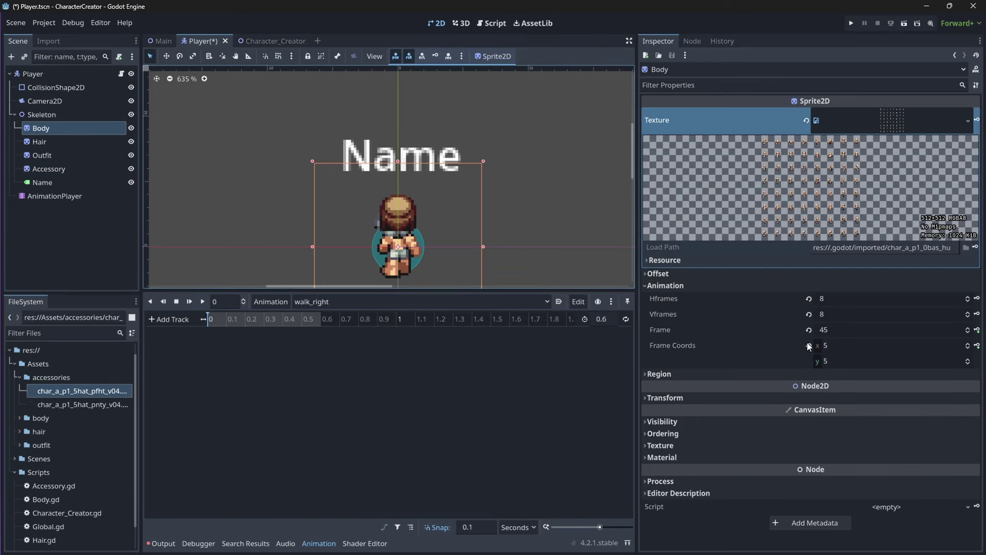
click(809, 345)
drag(968, 363, 976, 348)
click(977, 346)
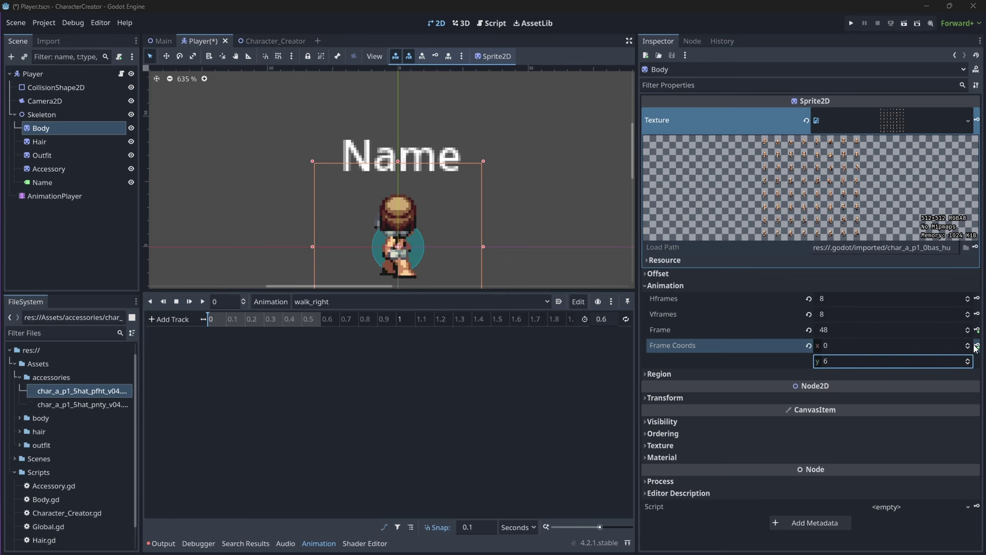
key(Return)
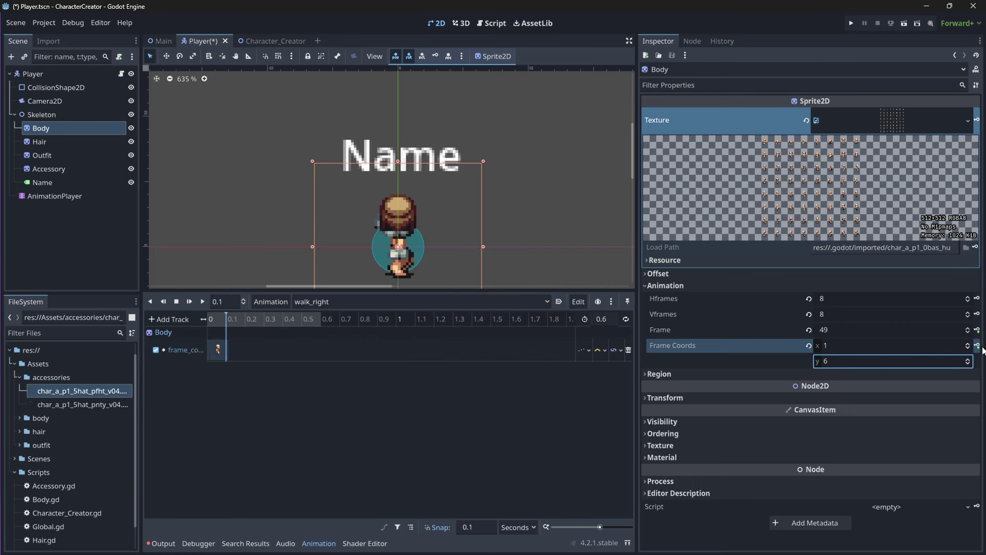
click(978, 346)
click(977, 346)
click(978, 346)
click(977, 346)
click(978, 346)
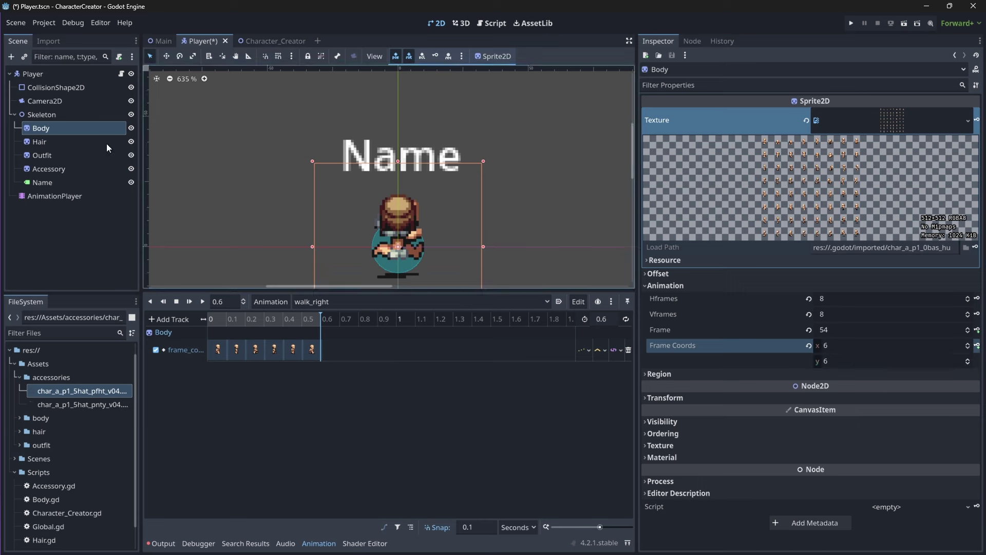
Key the Hair sprite's frame_coords on row 6 from 0 to 0.5 s, then rewind.
click(72, 142)
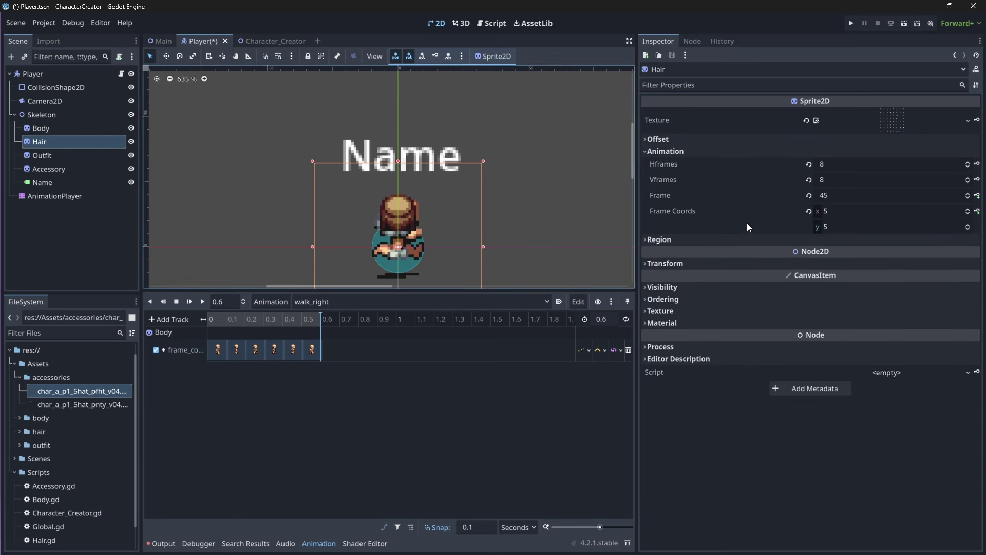
click(809, 211)
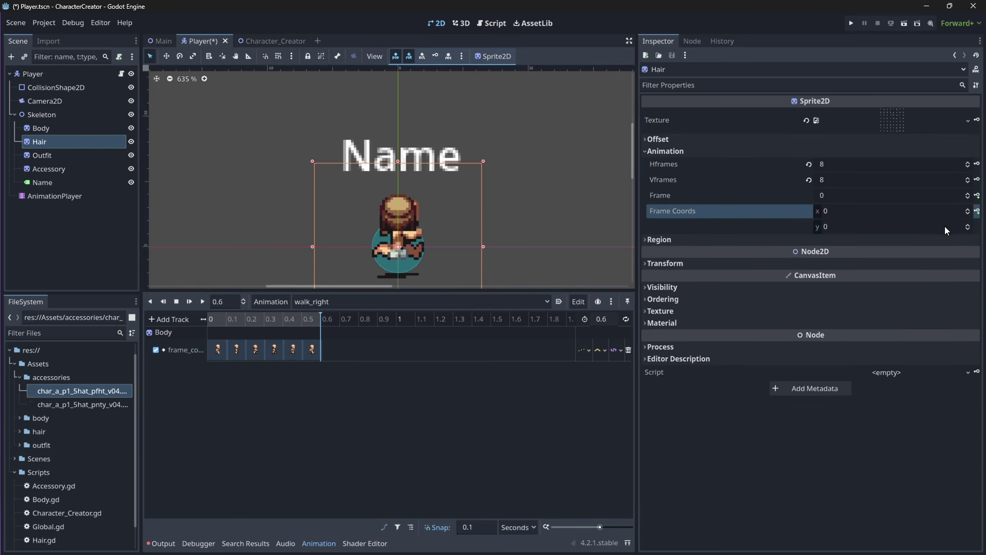
click(968, 225)
click(968, 224)
click(968, 225)
click(968, 224)
click(968, 224)
click(968, 224)
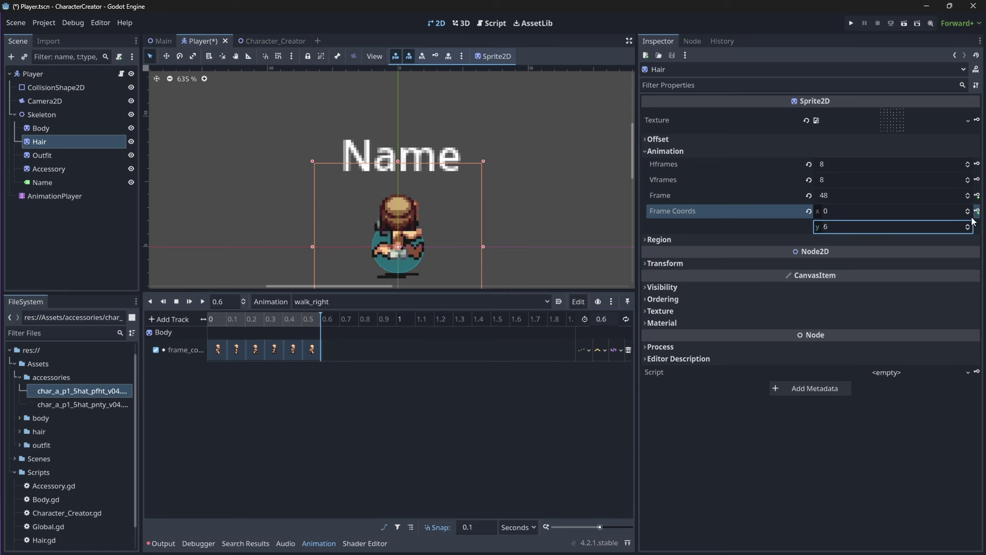
click(968, 208)
drag(239, 324, 201, 324)
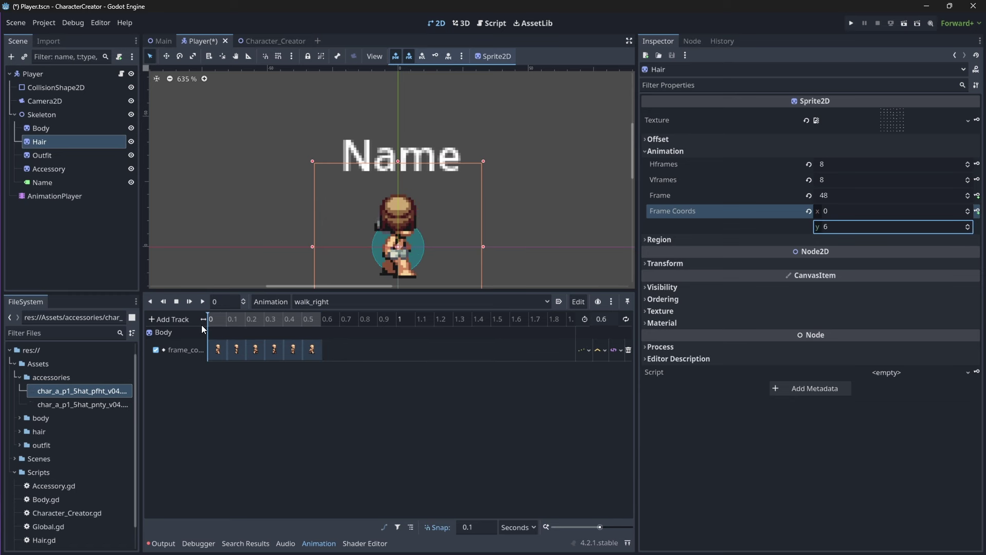
click(977, 211)
click(455, 302)
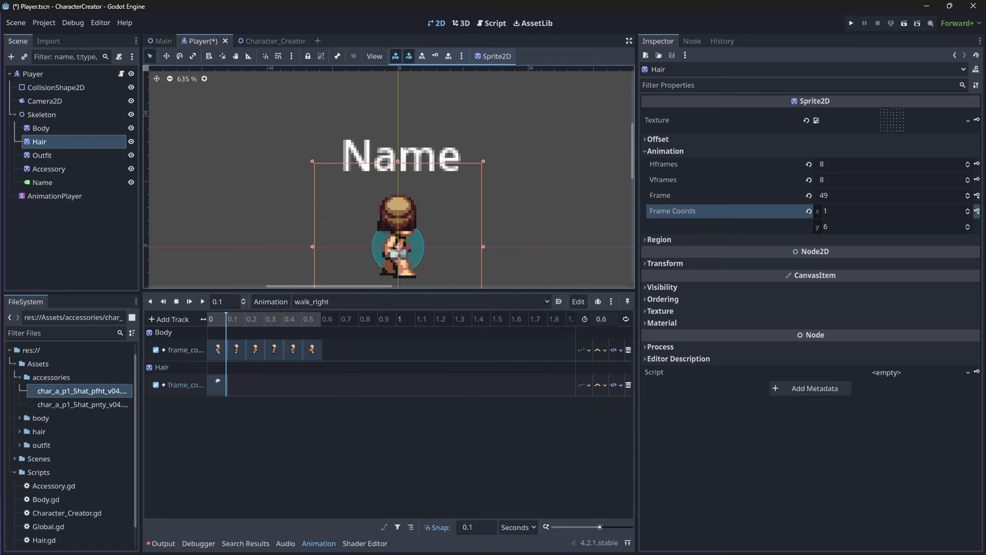
click(977, 211)
click(977, 212)
click(977, 212)
click(977, 211)
click(978, 211)
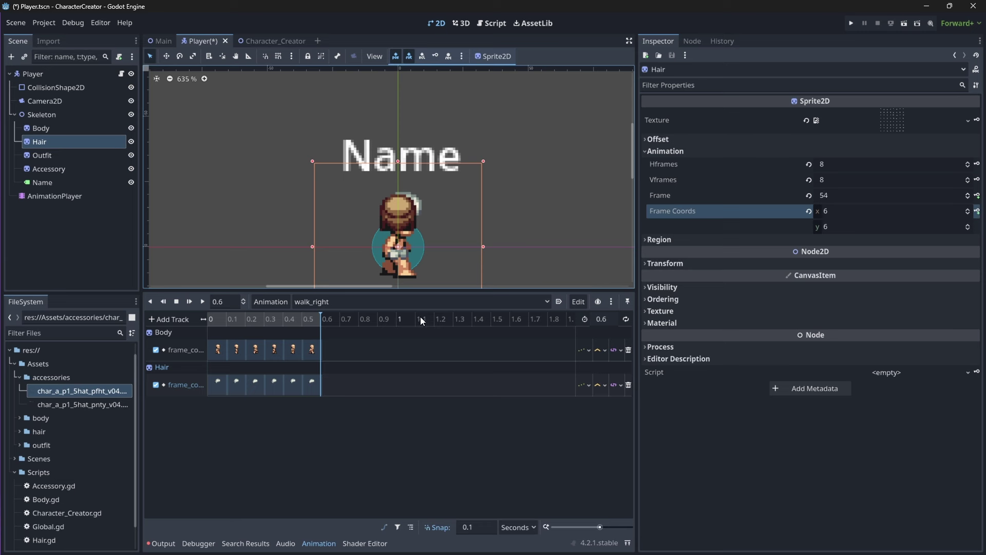
drag(222, 319, 196, 319)
Set the Outfit frame row to 6 and create its walk_right frame_coords track with successive keys.
click(47, 156)
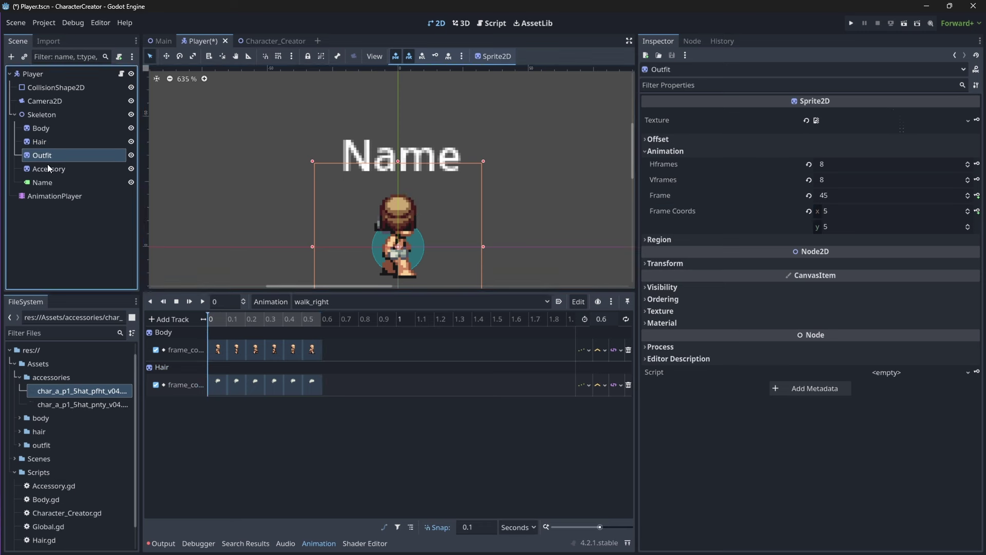
click(846, 226)
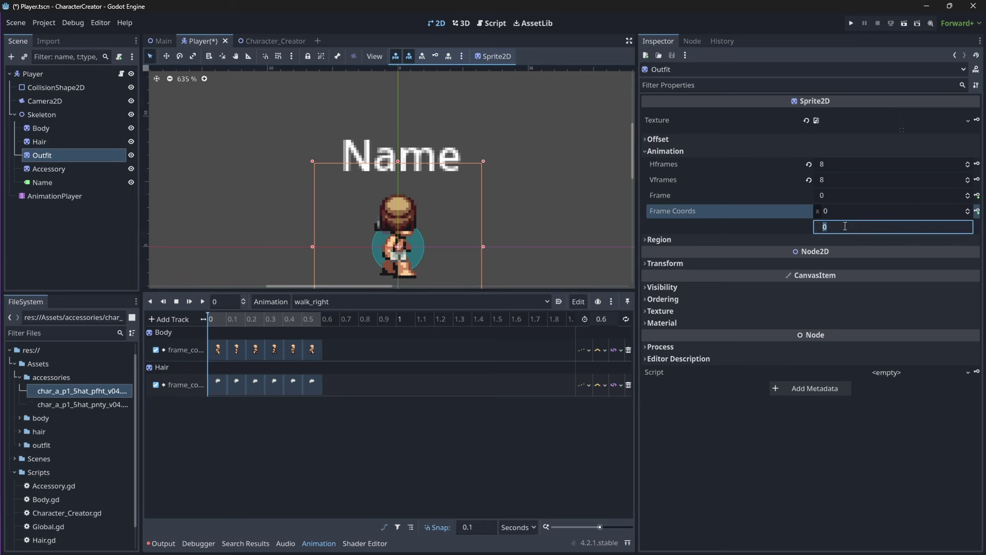
text(6)
key(Return)
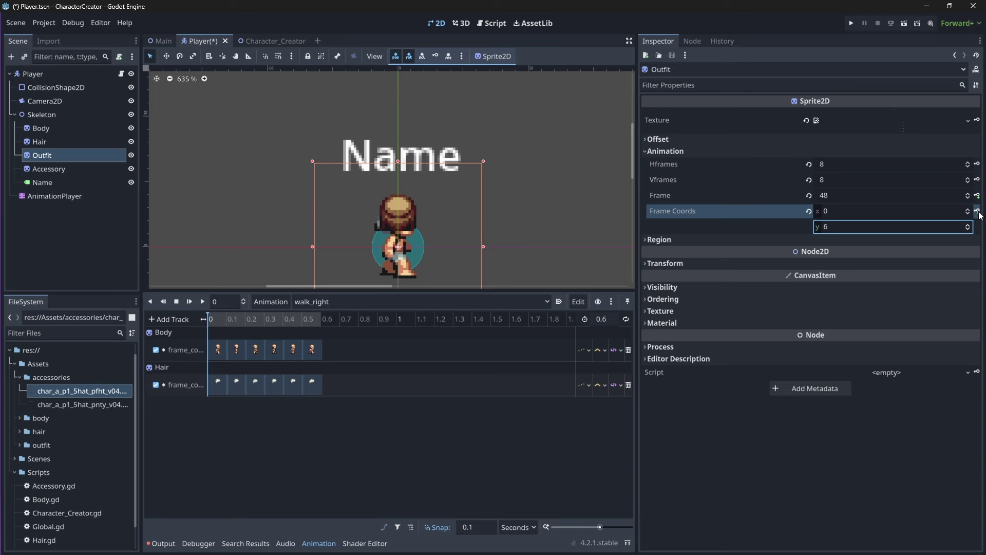
click(978, 211)
click(455, 306)
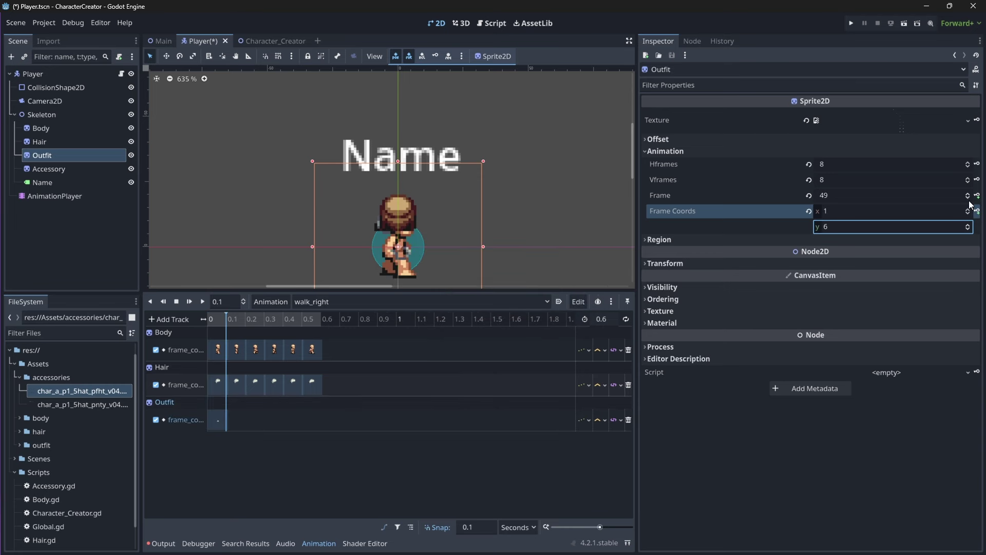
click(977, 211)
click(977, 211)
click(977, 212)
click(977, 211)
click(977, 211)
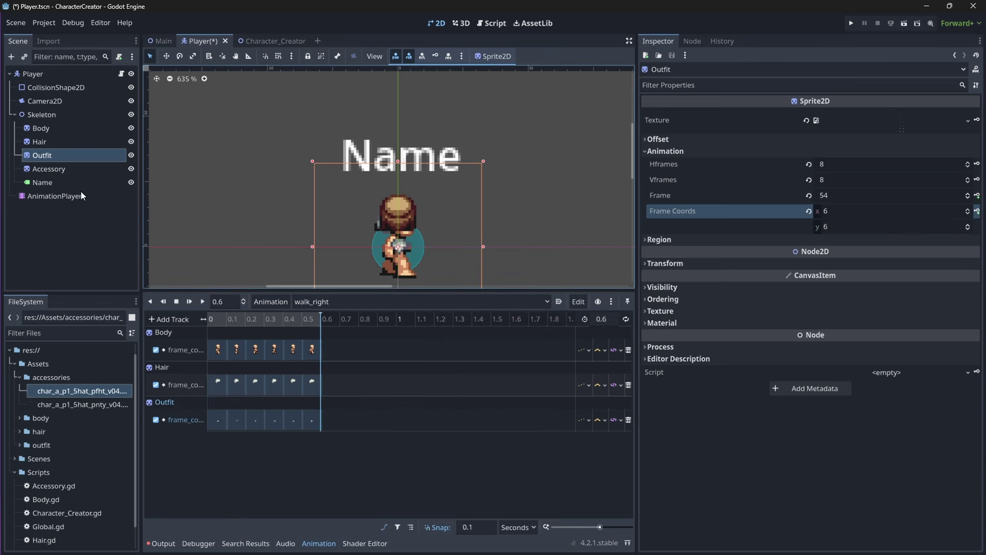
Key the Accessory hat's frame_coords on row 6 from 0 to 0.5 s in walk_right.
click(70, 172)
drag(246, 319, 209, 319)
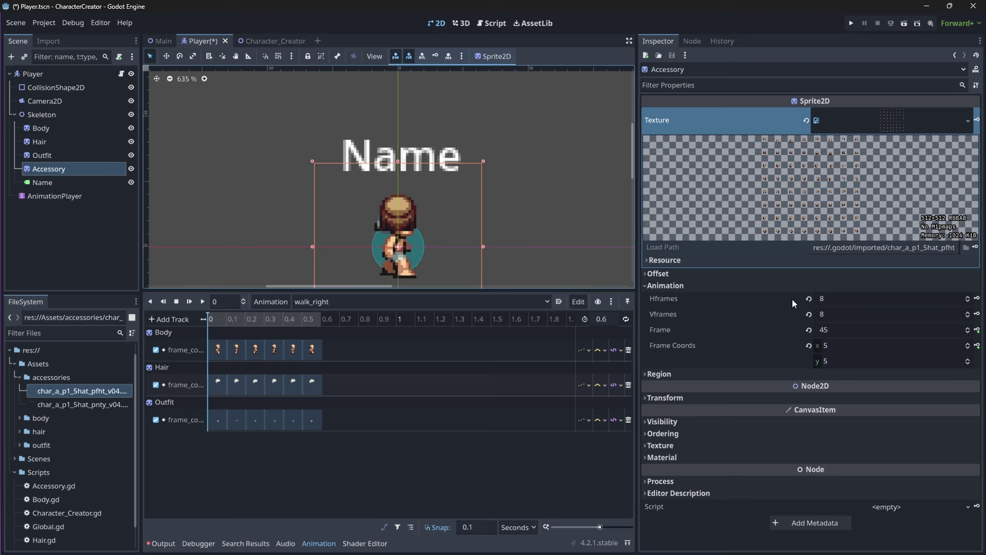
click(810, 345)
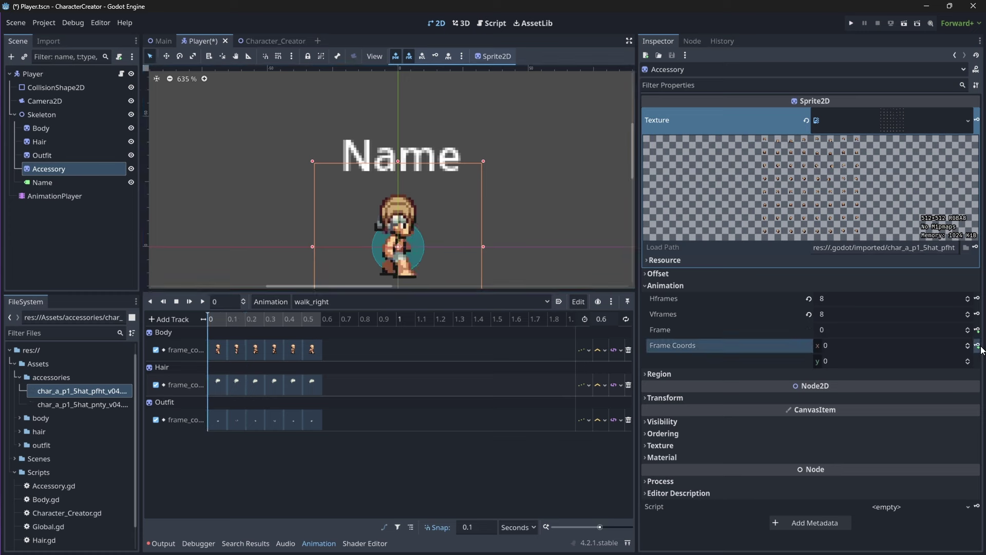
click(901, 362)
text(65)
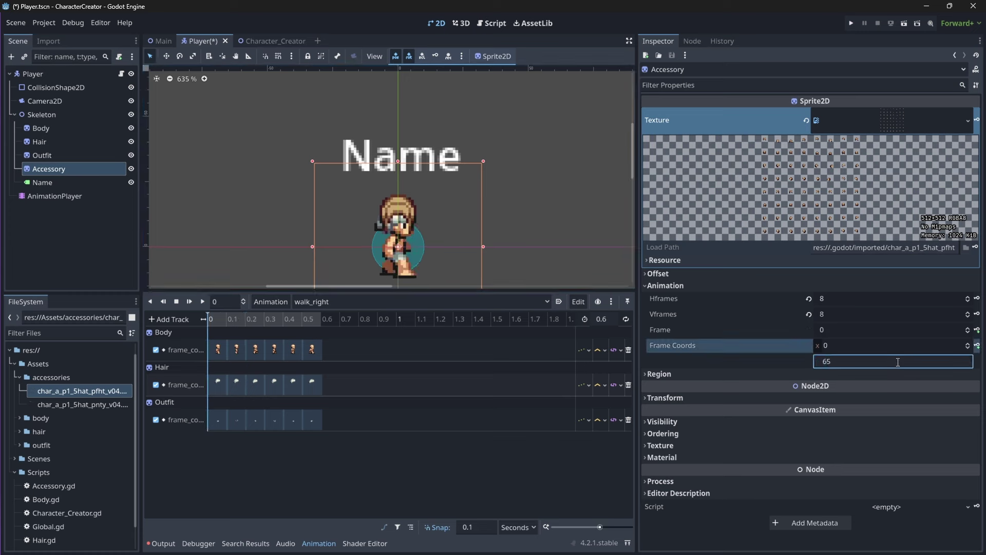
key(BackSpace)
key(Return)
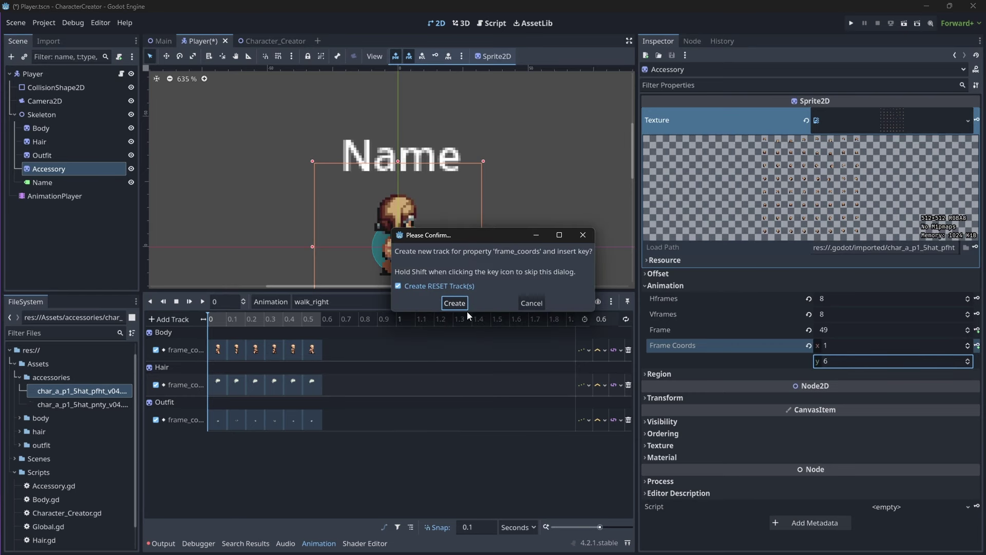
click(456, 301)
click(977, 345)
click(977, 345)
click(977, 345)
click(978, 345)
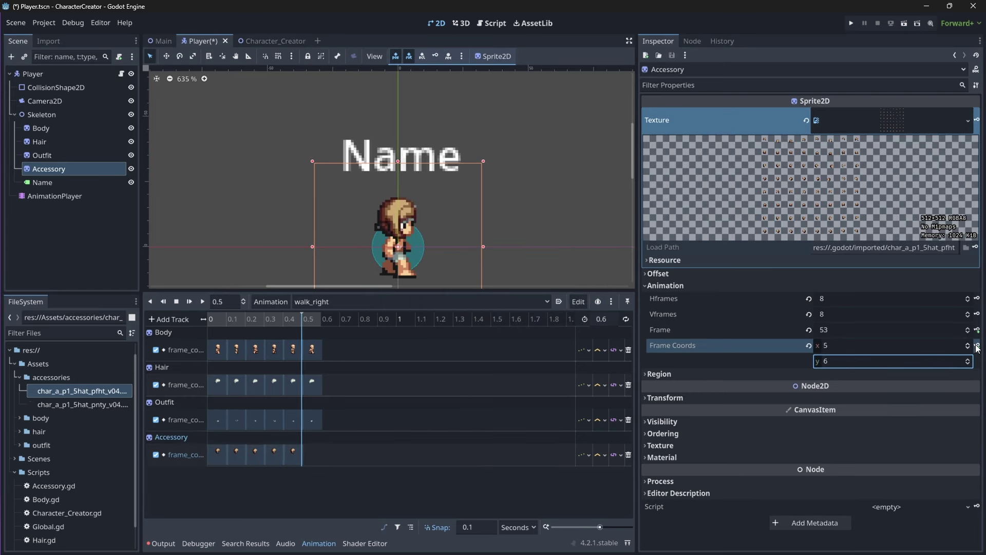
click(977, 345)
click(625, 319)
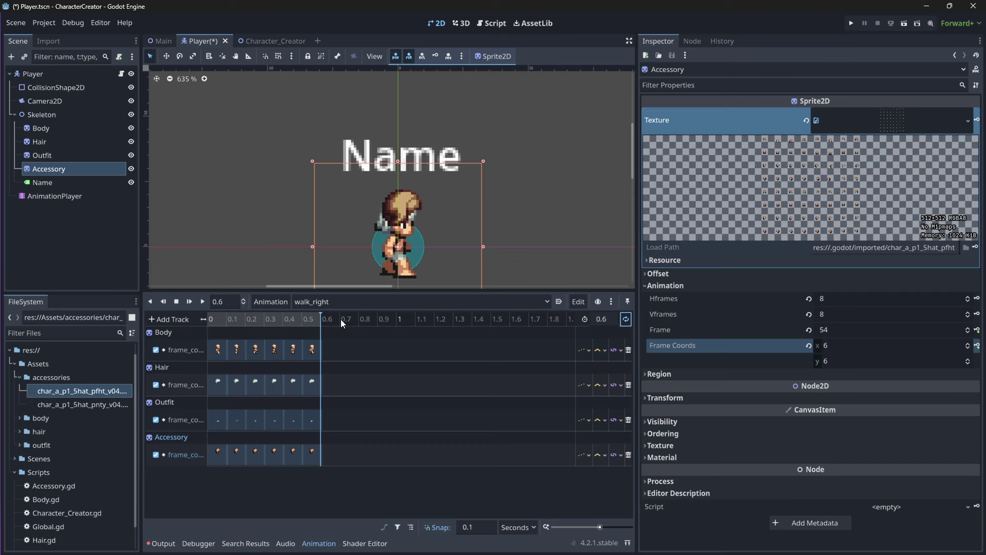
Preview walk_right with the hat animating, then start a new animation from the Animation menu.
click(202, 302)
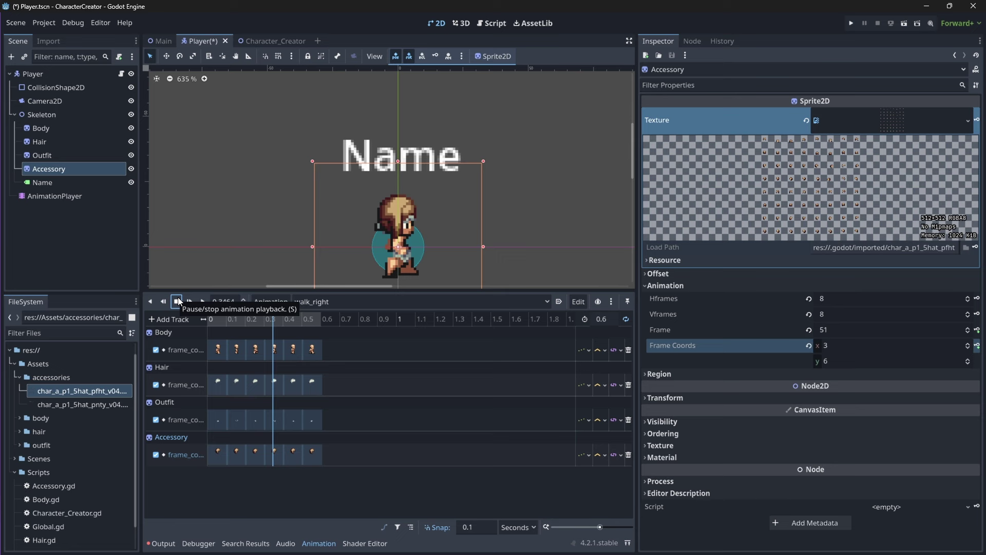
click(267, 305)
click(272, 317)
Create the walk_left animation and set its length to 0.6 seconds.
text(wa)
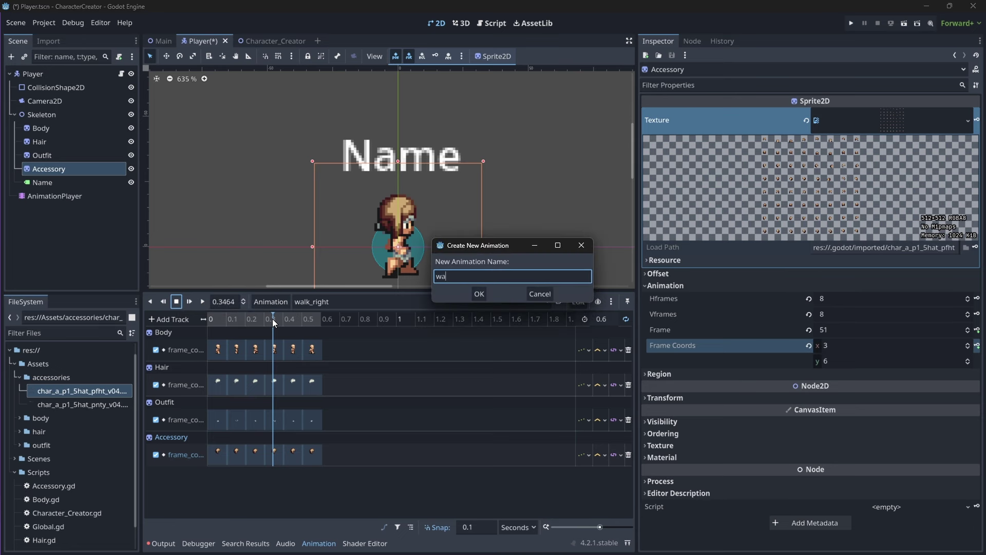
text(lk_left)
key(Return)
drag(591, 319, 591, 317)
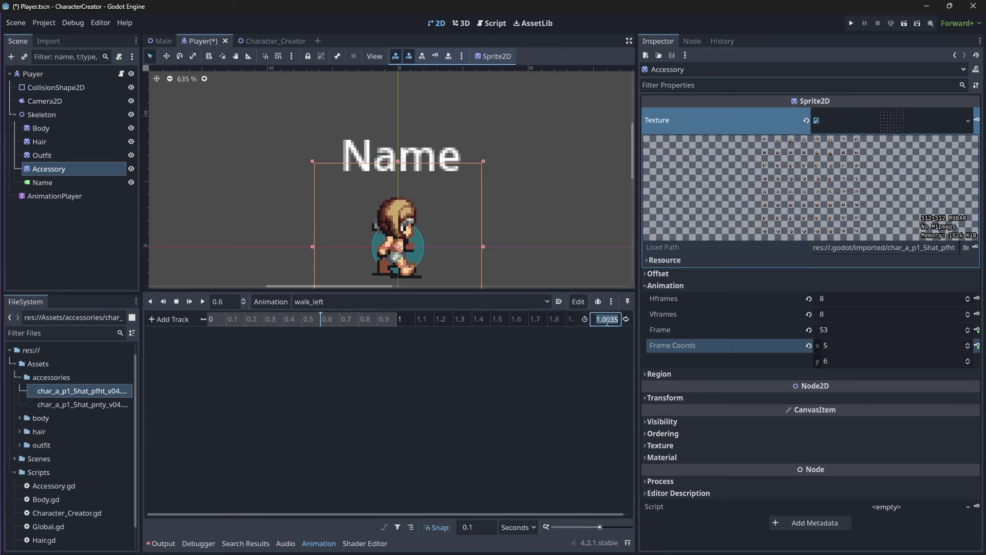
text(.6)
key(Return)
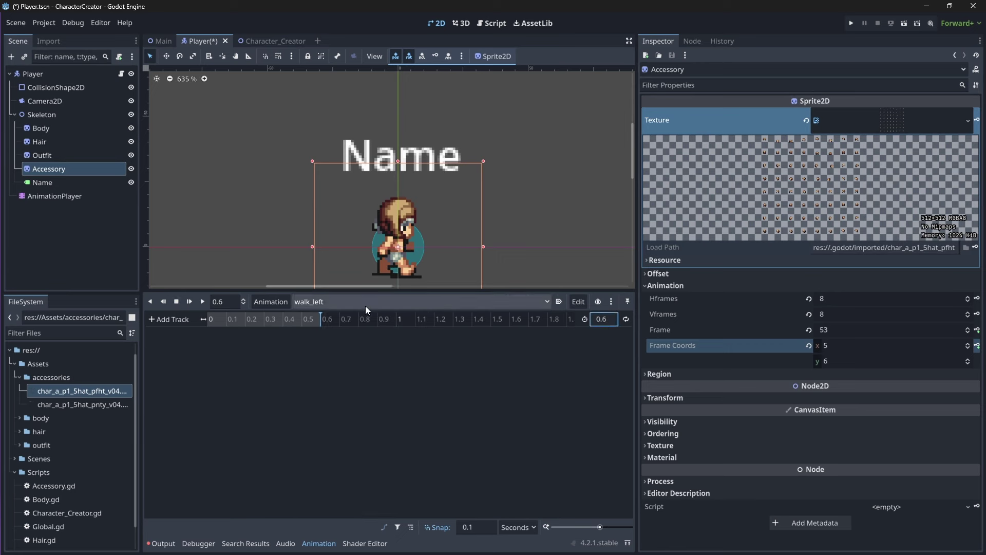
Key the Body frame_coords on row 7 from 0 to 0.5 s in walk_left.
click(55, 127)
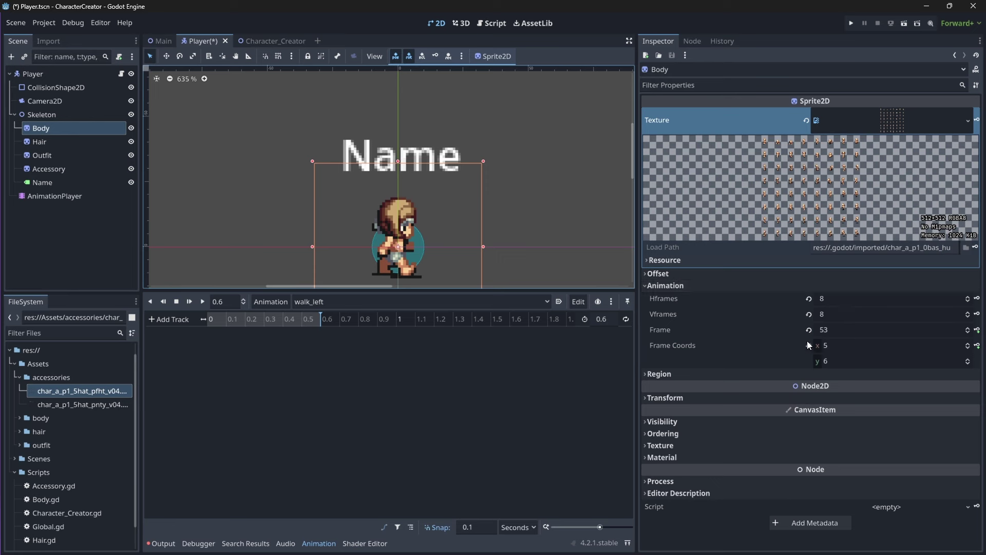
drag(238, 324, 178, 325)
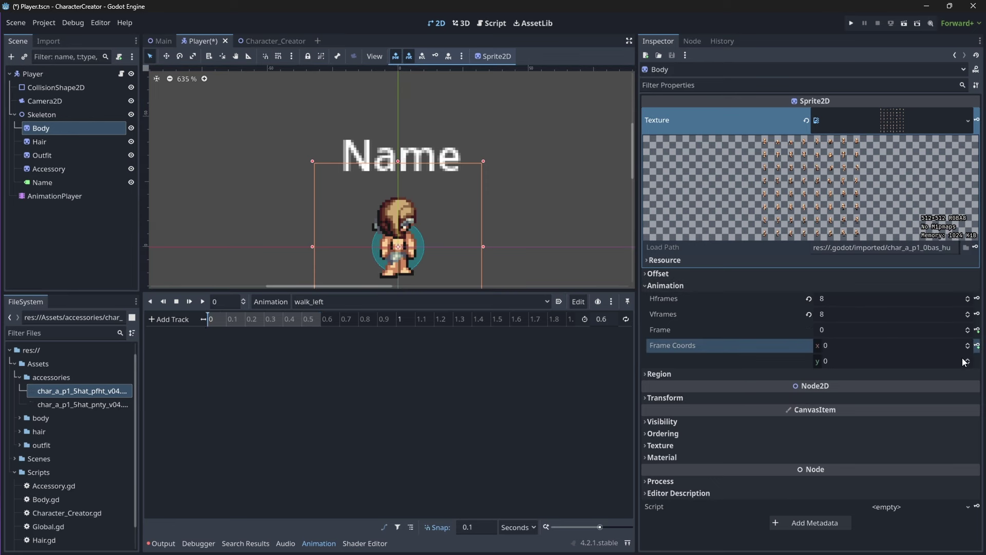
click(944, 364)
text(7)
key(Return)
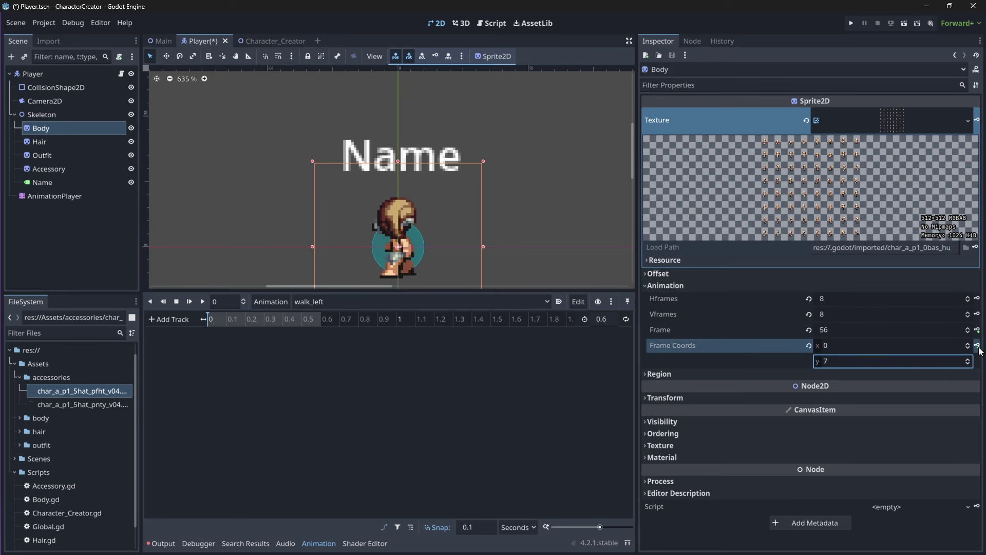
click(977, 345)
click(455, 303)
click(977, 345)
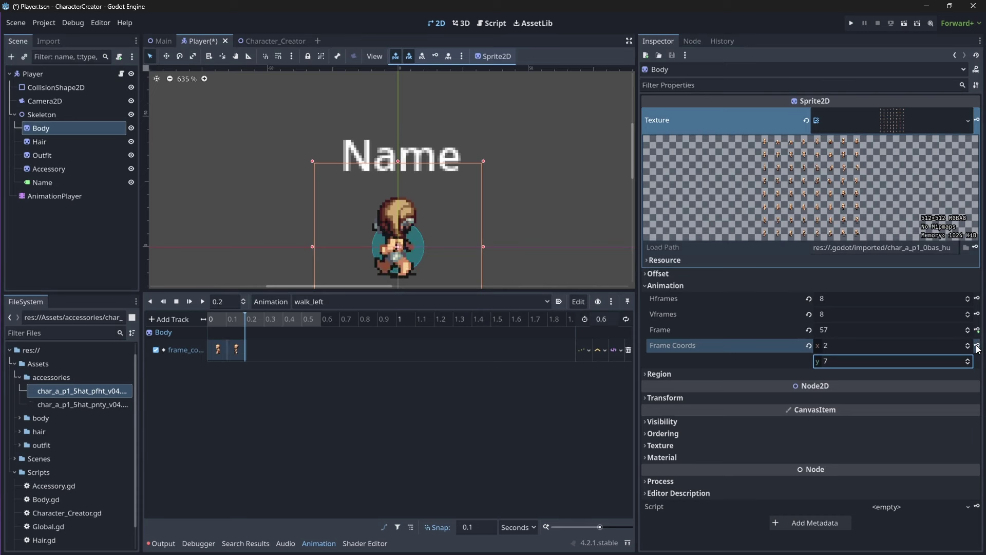
click(978, 345)
click(977, 346)
click(977, 345)
click(977, 345)
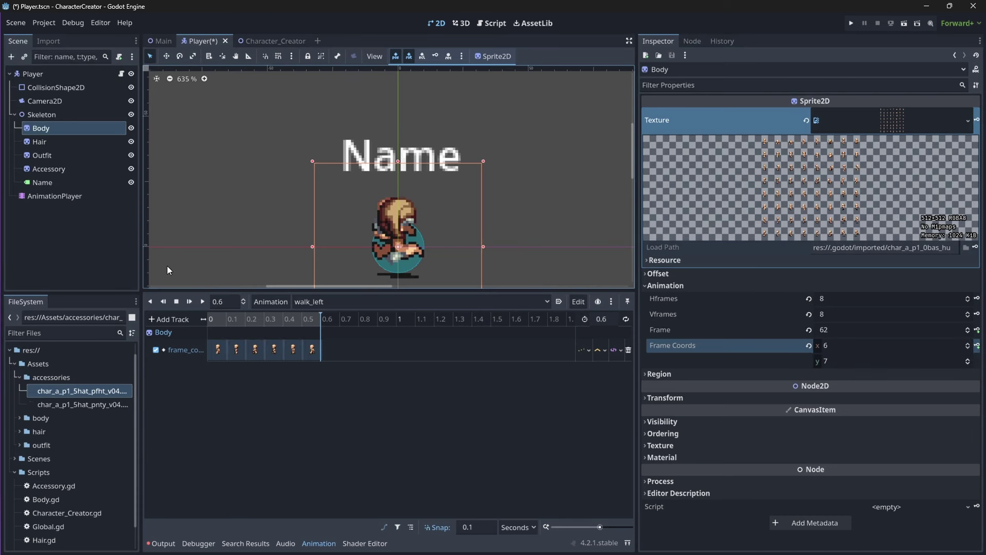
click(44, 139)
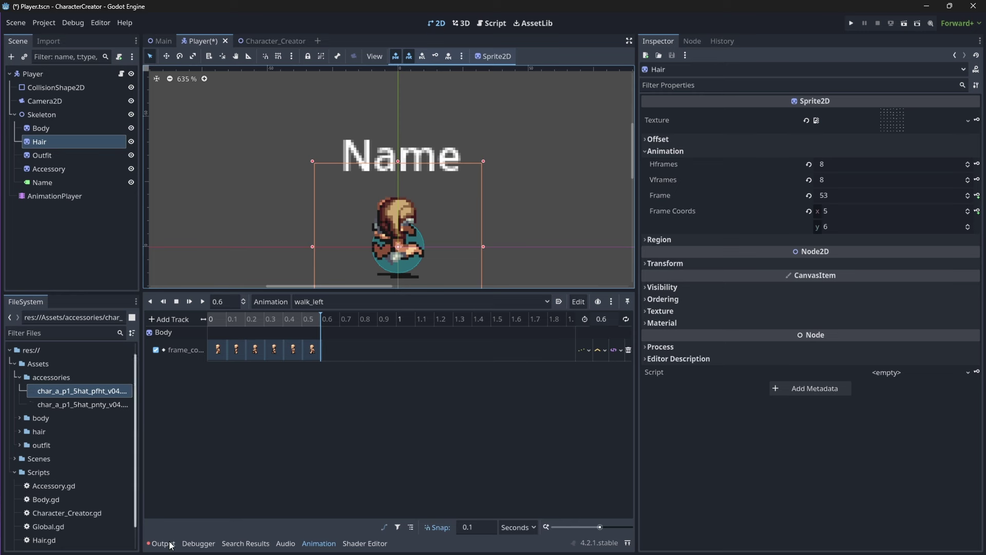
Key the Hair frame_coords on row 7 from 0 to 0.5 s in walk_left.
click(215, 321)
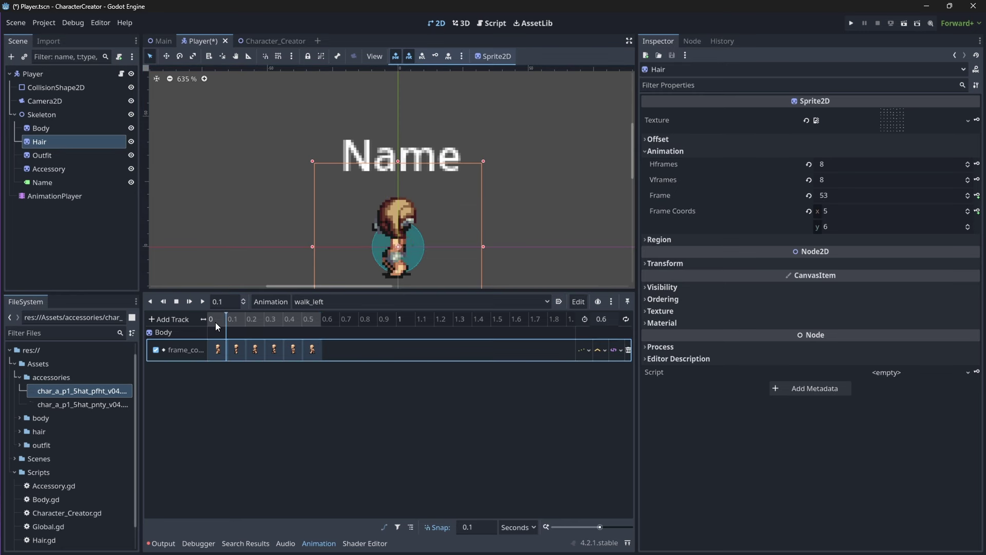
click(805, 215)
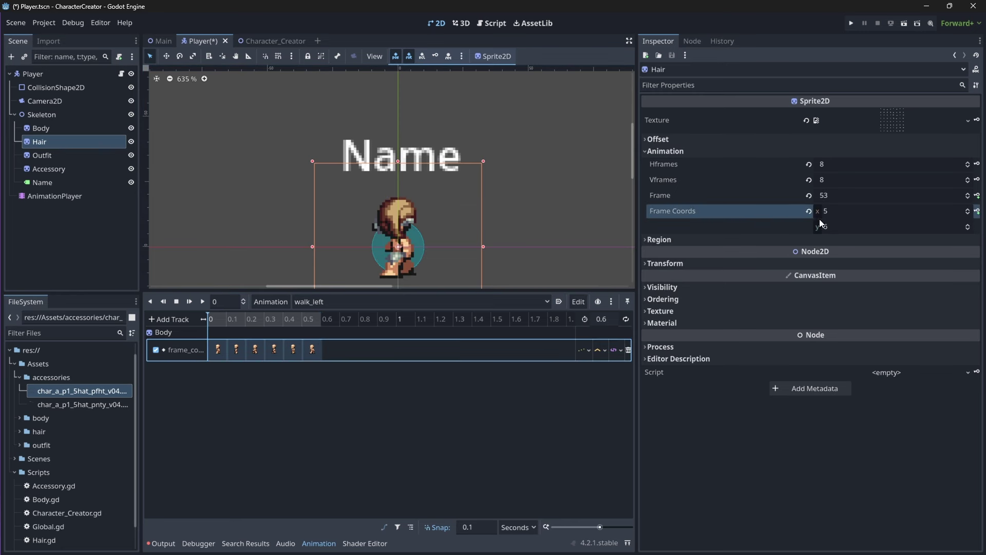
click(863, 226)
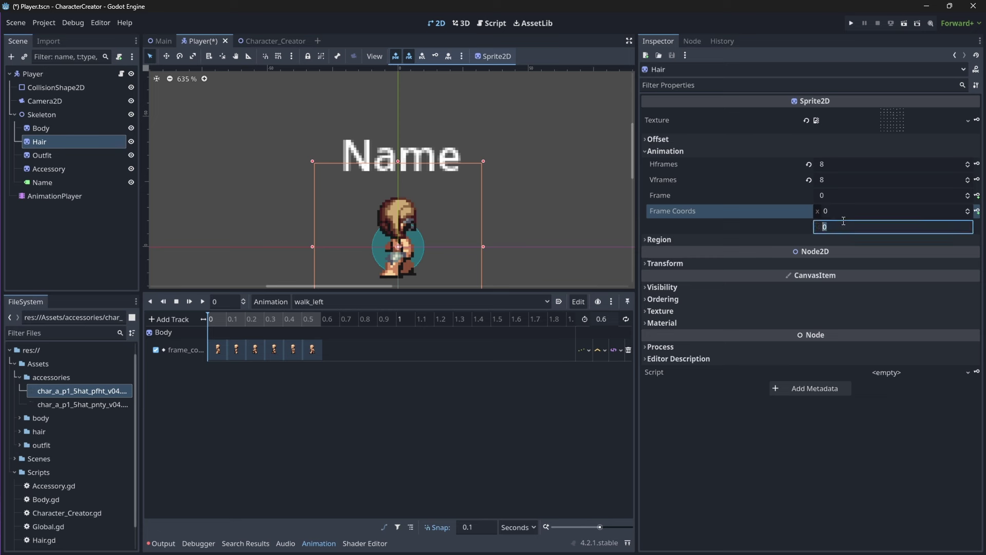
text(7)
key(Return)
click(977, 211)
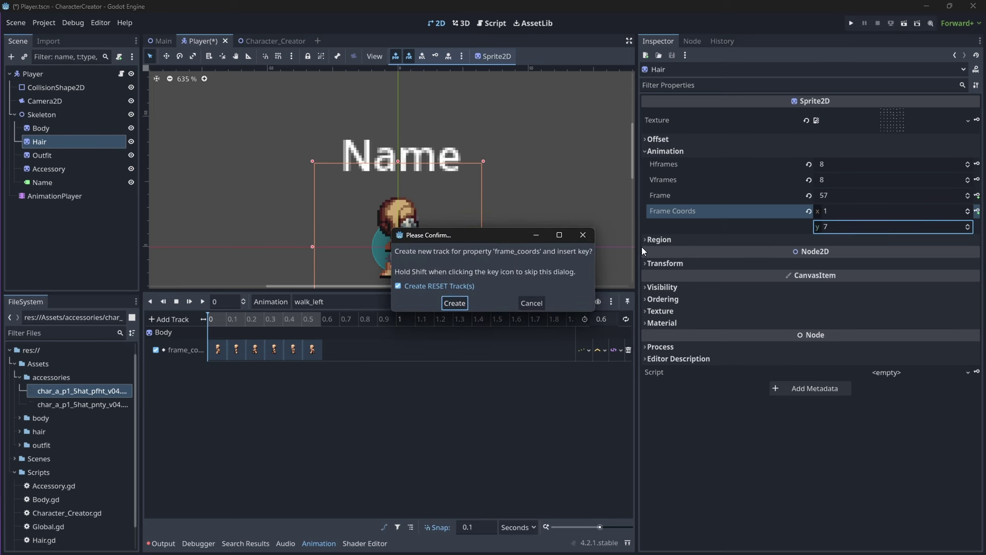
click(455, 301)
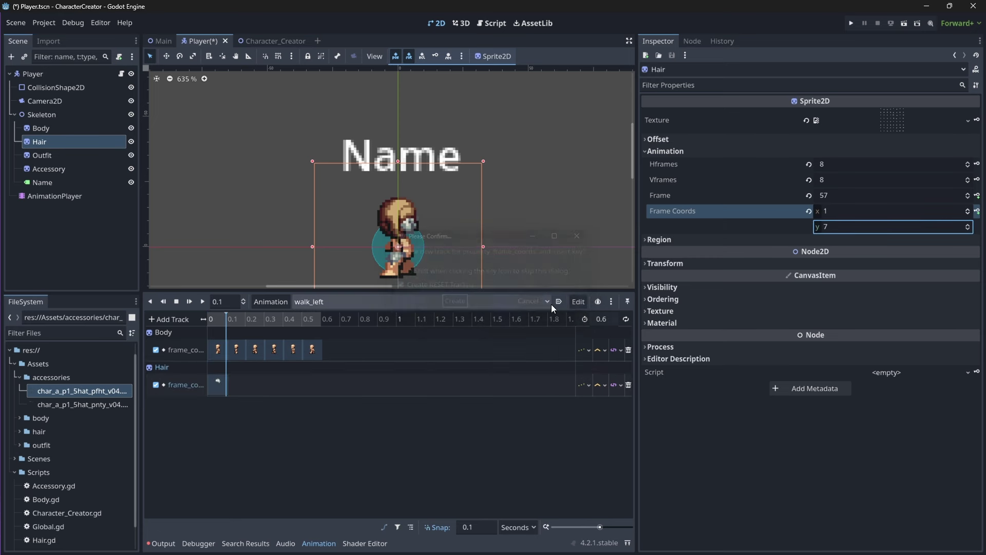
click(978, 212)
click(978, 212)
click(978, 212)
click(978, 211)
click(977, 212)
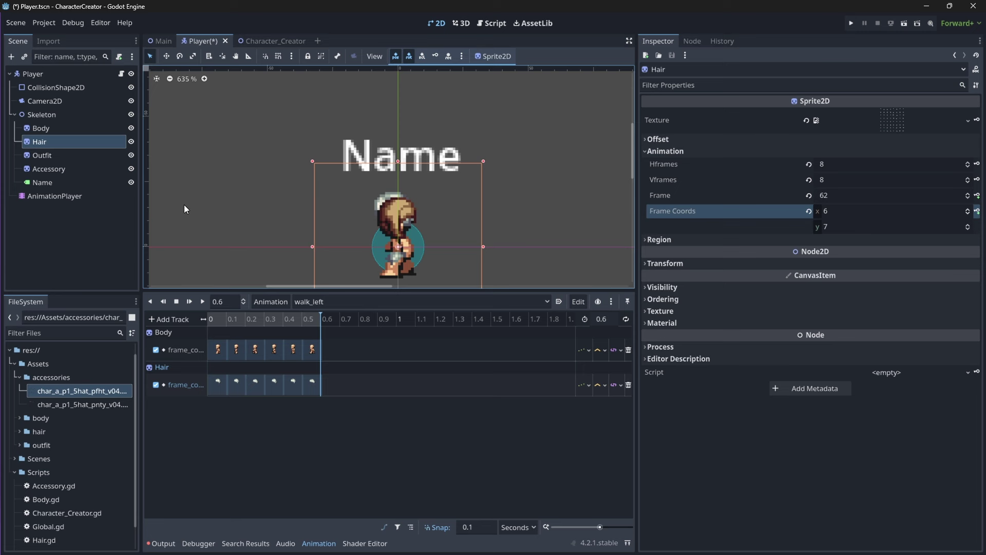
Key the Outfit frame_coords on row 7 across walk_left, creating its track.
click(74, 154)
click(808, 211)
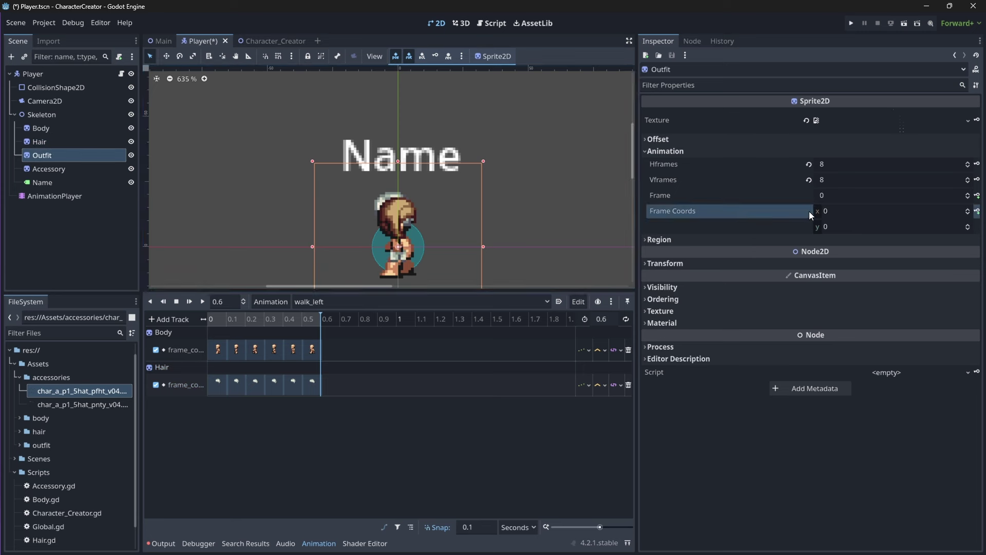
click(833, 226)
text(7)
key(Return)
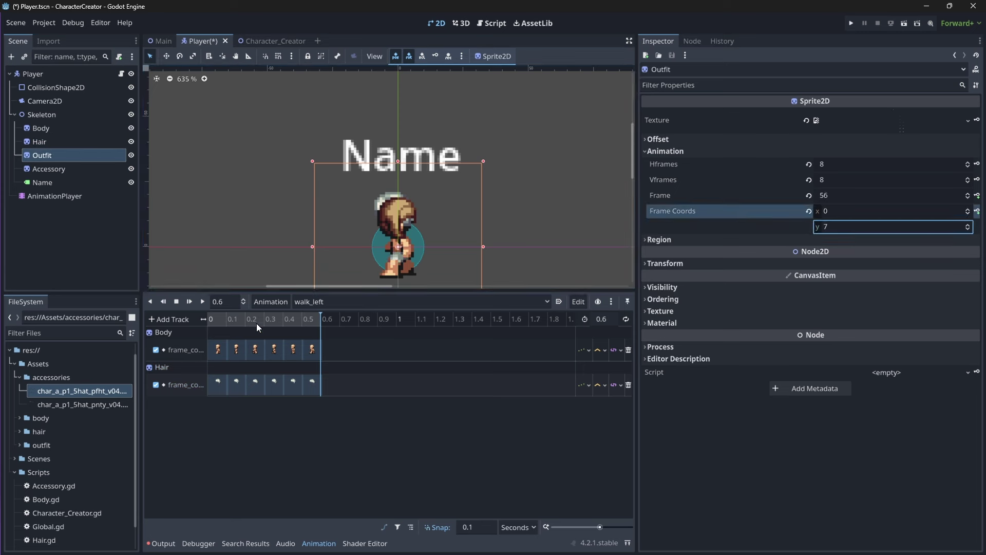
drag(256, 323, 174, 317)
click(977, 211)
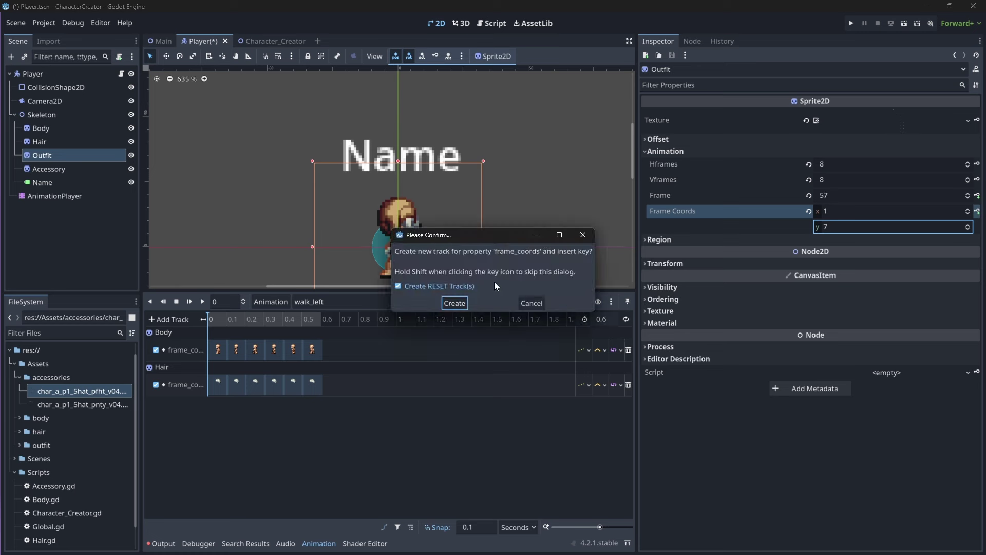
click(462, 303)
click(978, 211)
click(977, 211)
click(977, 211)
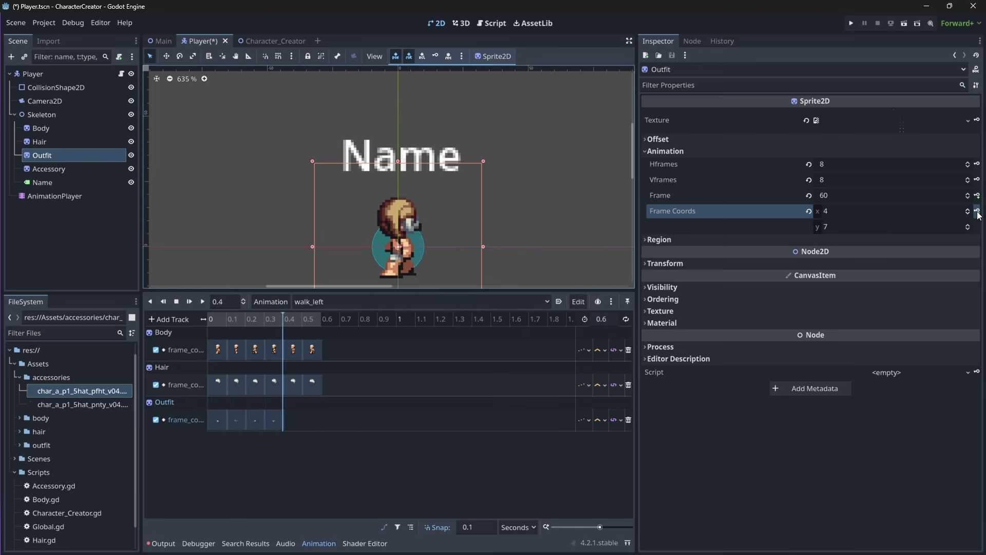
click(977, 211)
click(977, 212)
Key the Accessory hat's frame_coords on row 7 across walk_left, creating its track.
drag(321, 318, 174, 305)
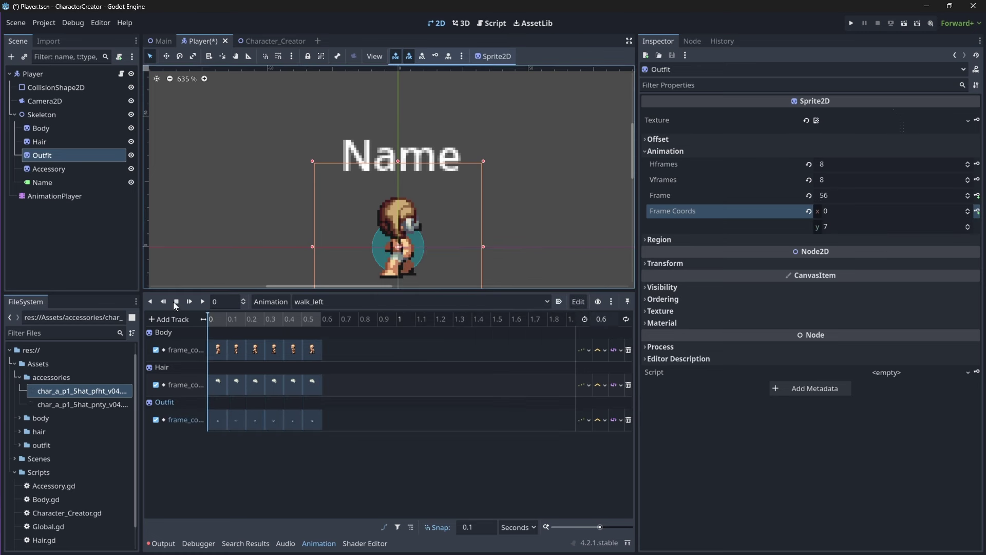
click(56, 169)
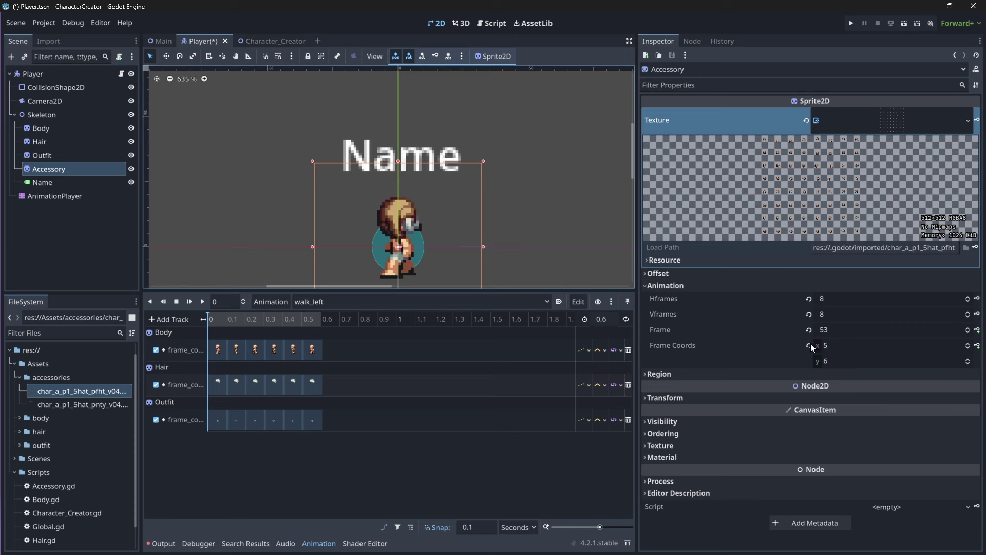
click(873, 361)
text(7)
key(Return)
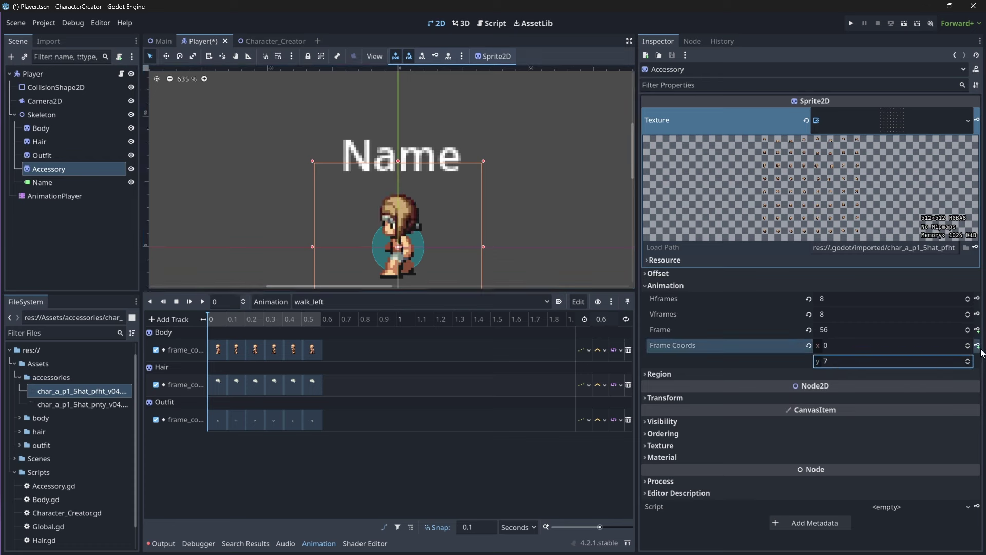
click(979, 348)
click(452, 302)
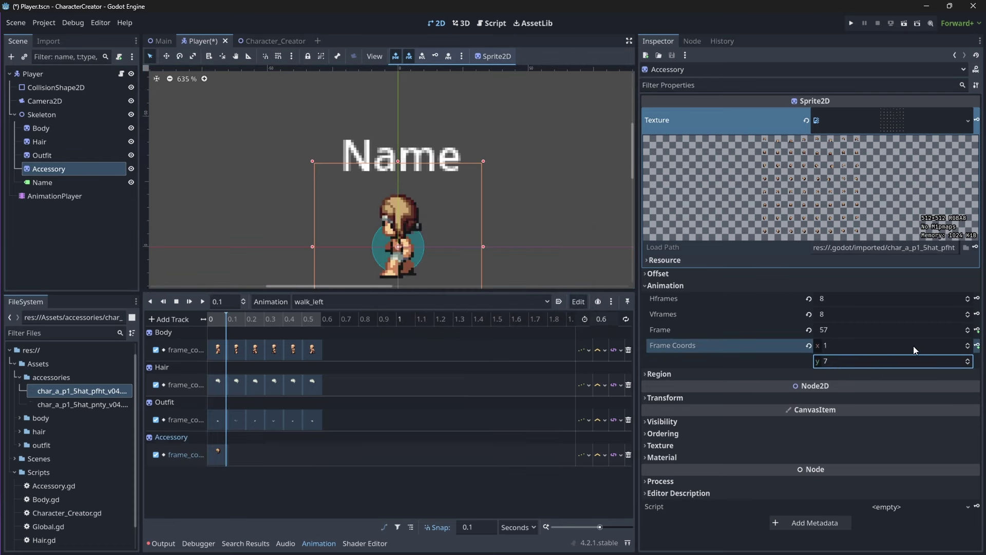
click(977, 349)
click(977, 349)
click(977, 348)
click(977, 348)
click(978, 348)
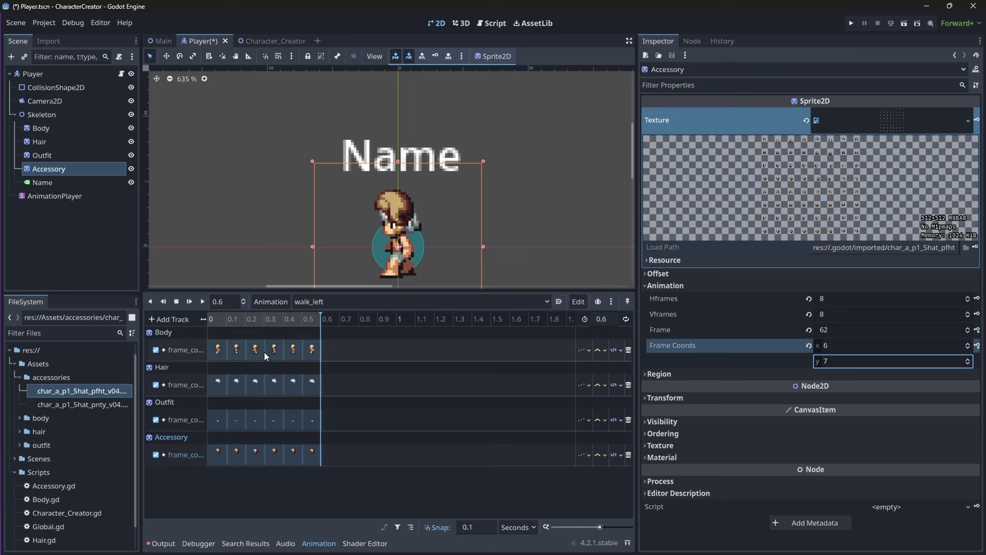
Preview the finished walk_left animation and open the animation library options.
click(205, 301)
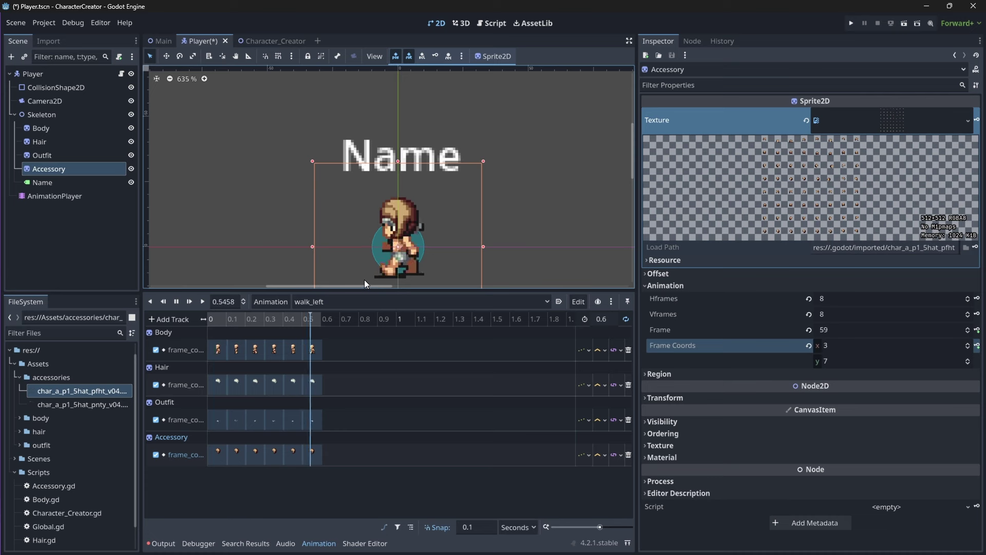
click(271, 301)
click(296, 329)
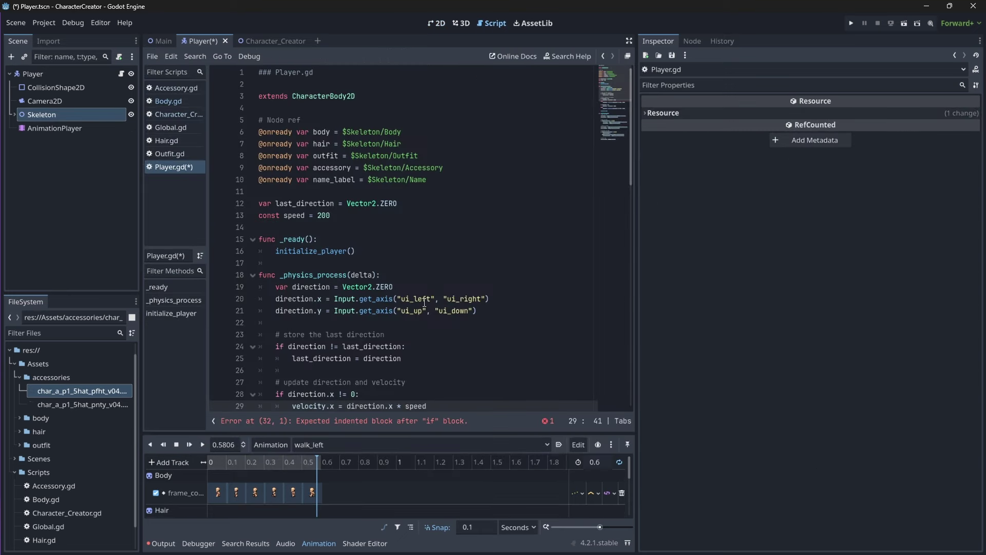
key(ctrl+s)
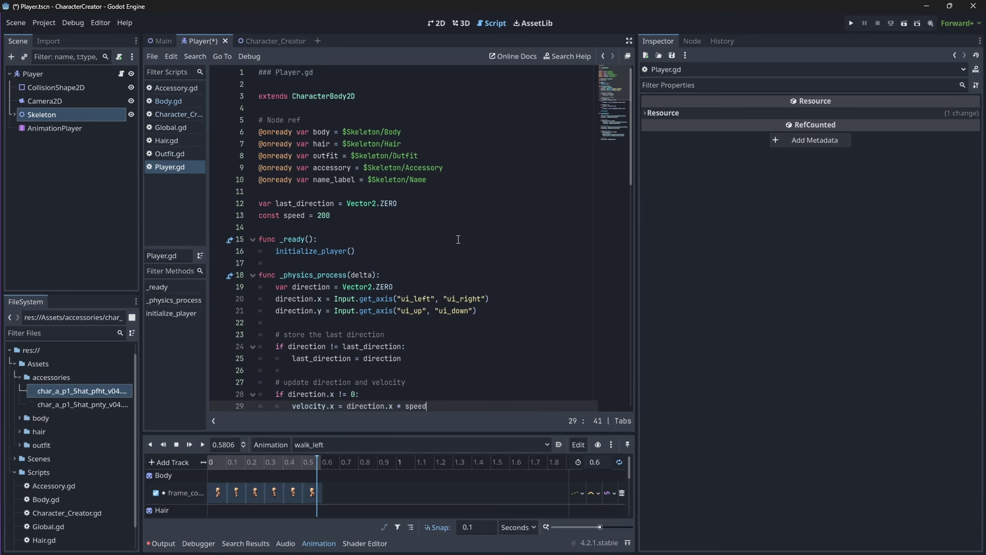
click(350, 194)
text(@onr)
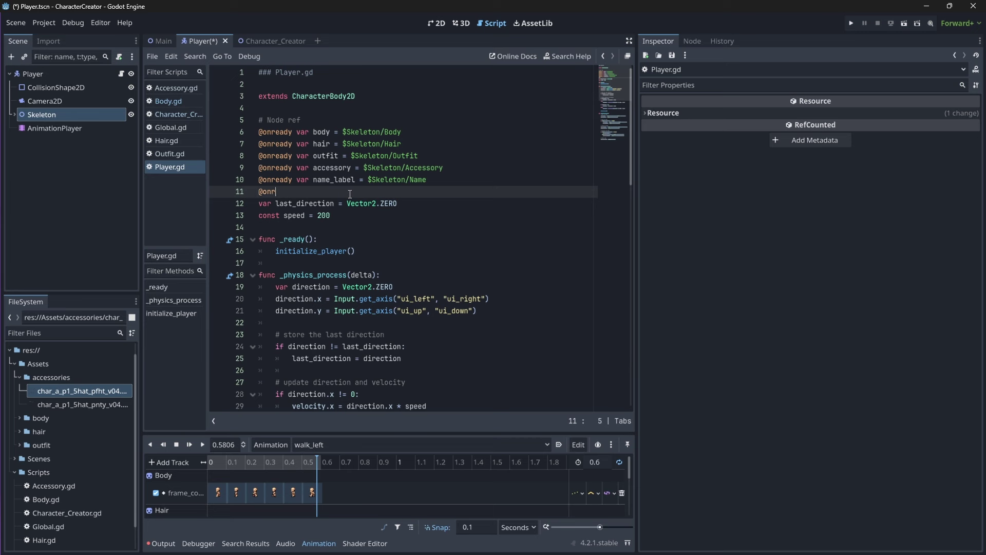
key(Return)
text(var animation_po)
key(BackSpace)
text(layer =)
key(ctrl+space)
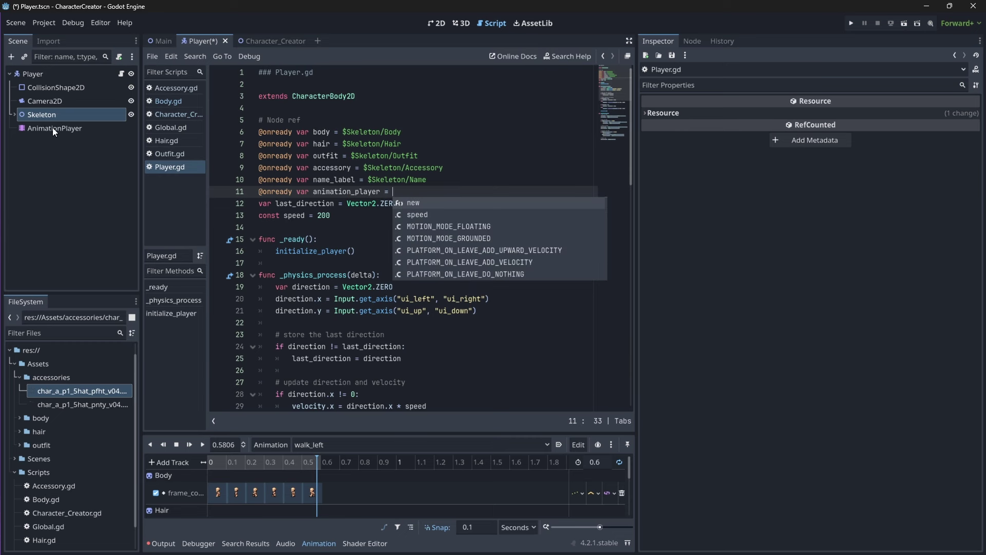
drag(52, 128, 460, 191)
key(Return)
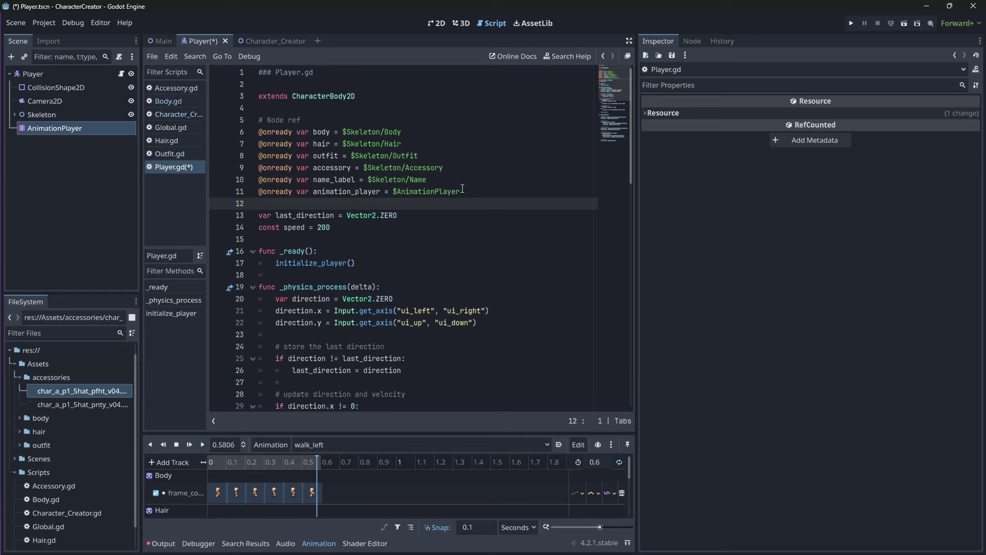
Below the horizontal velocity line, add 'if direction.x < 0:' calling animation_player.play("walk_left").
scroll(462, 188, down, 5)
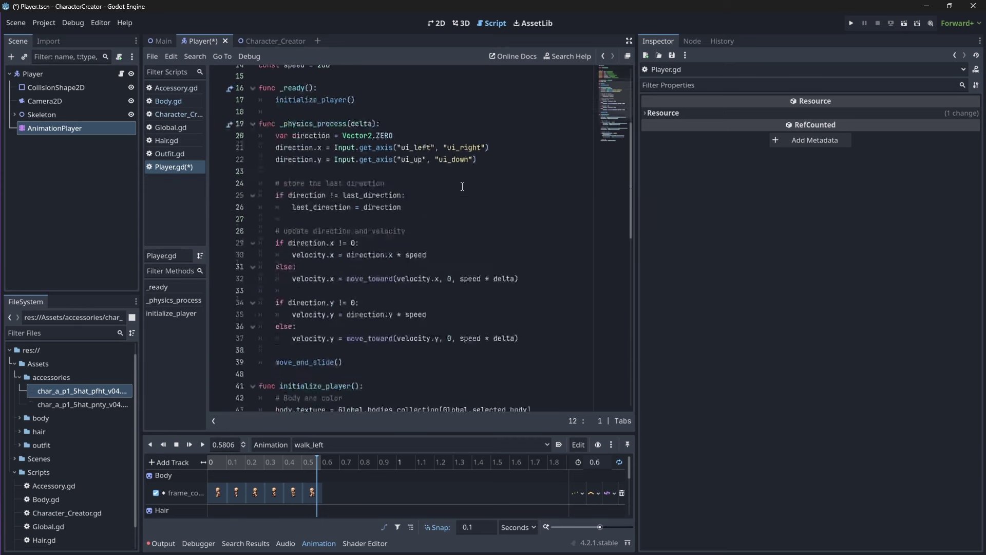
scroll(447, 184, down, 4)
scroll(391, 177, up, 2)
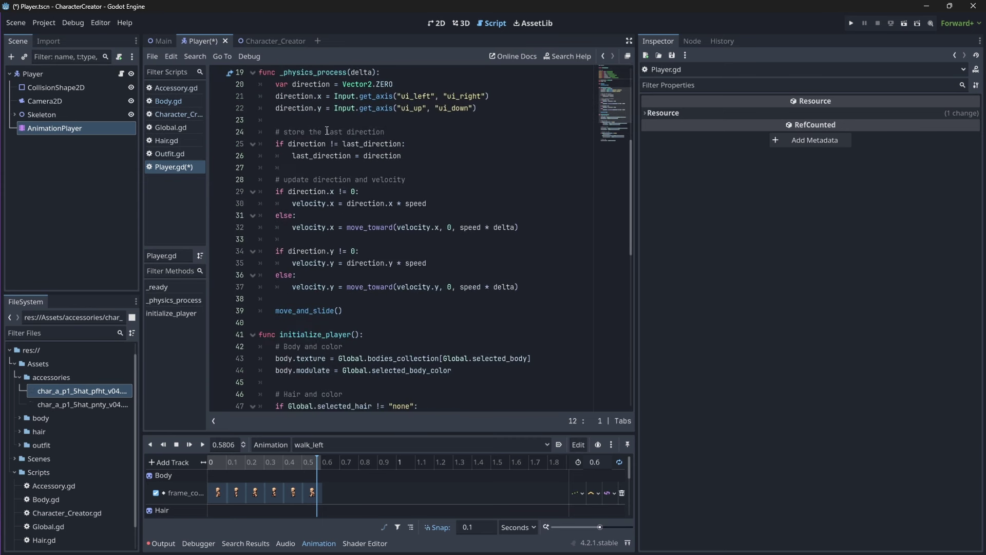
scroll(395, 203, up, 1)
click(445, 237)
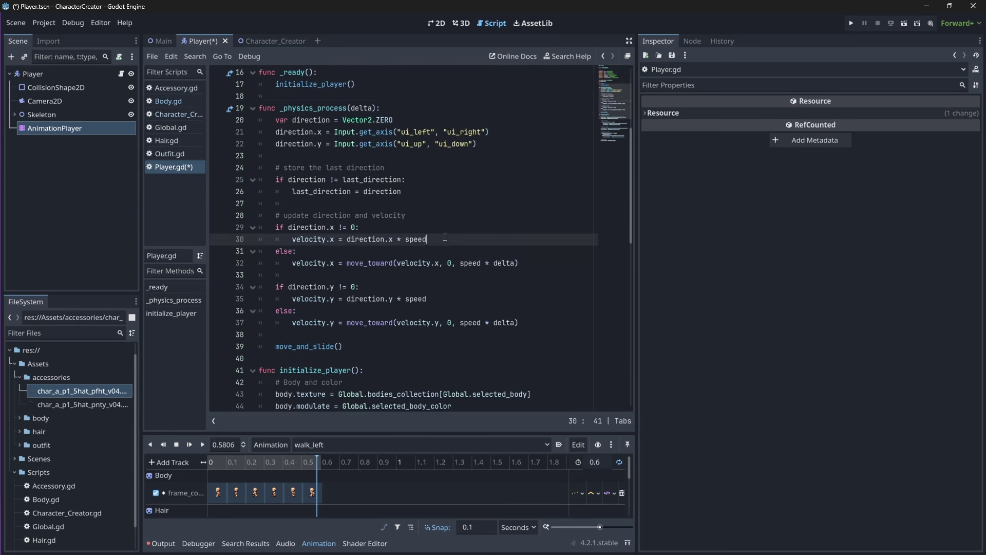
key(Return)
text(if di)
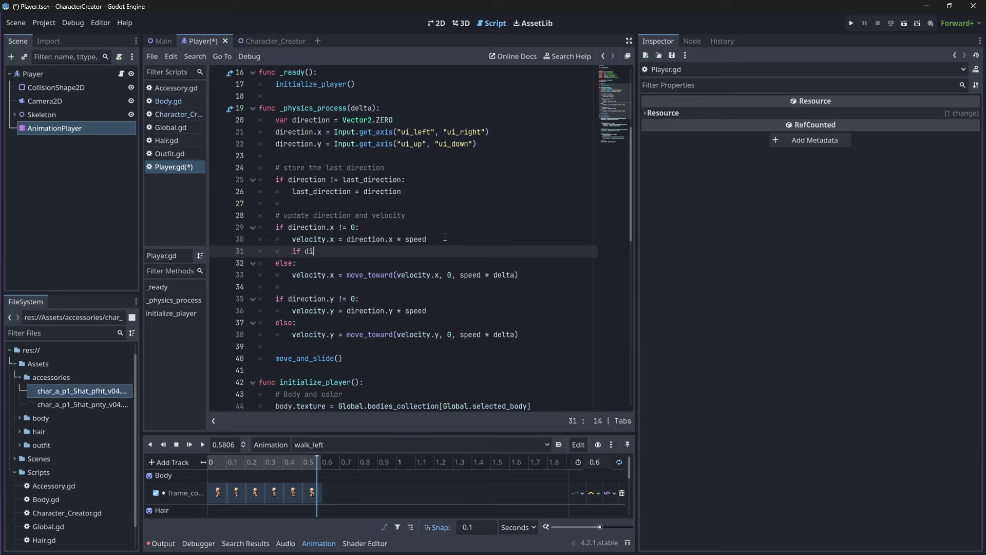
text(rection.x < 0:)
key(Return)
text(animation_player.)
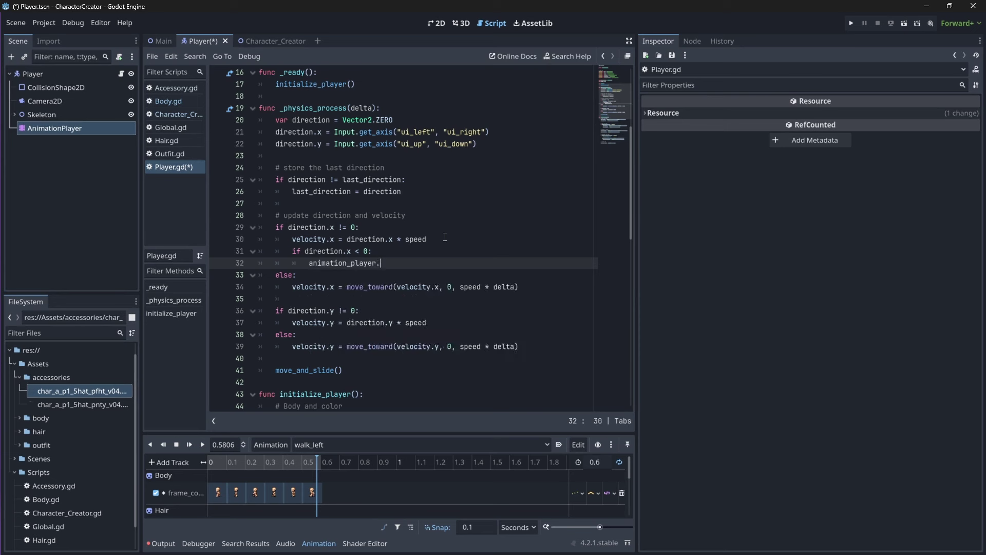
text(pla)
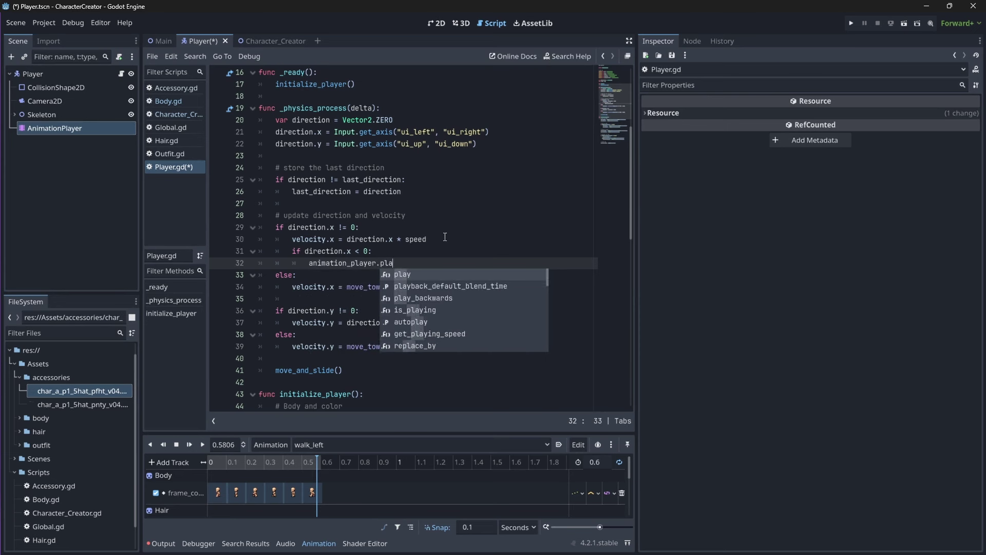
text(y("wa)
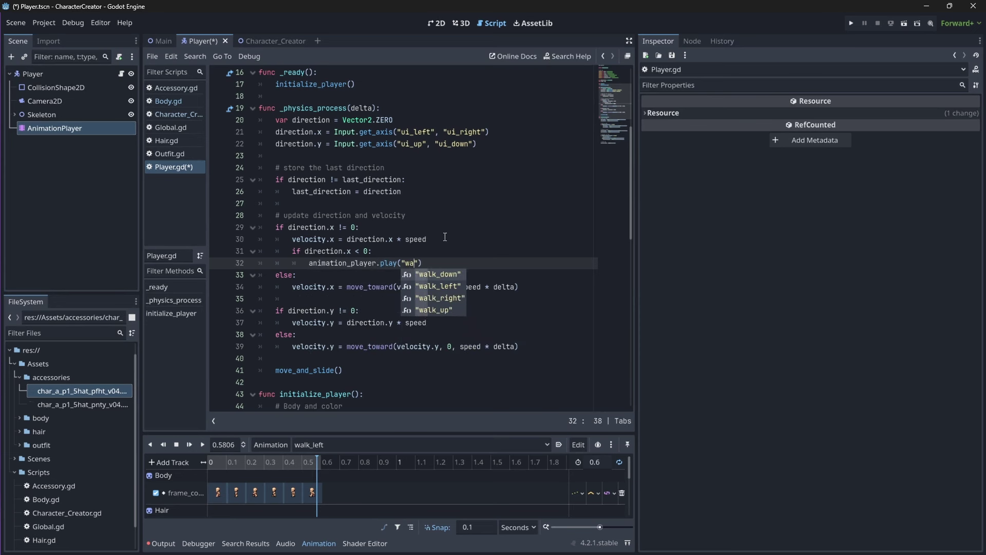
key(Down)
key(Return)
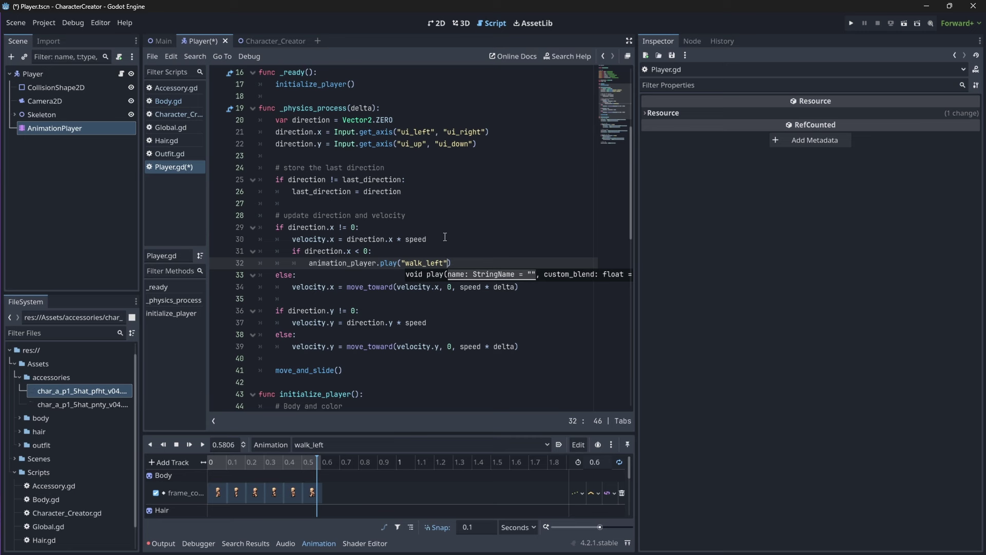
Add an else branch that plays walk_right for the horizontal direction.
click(459, 259)
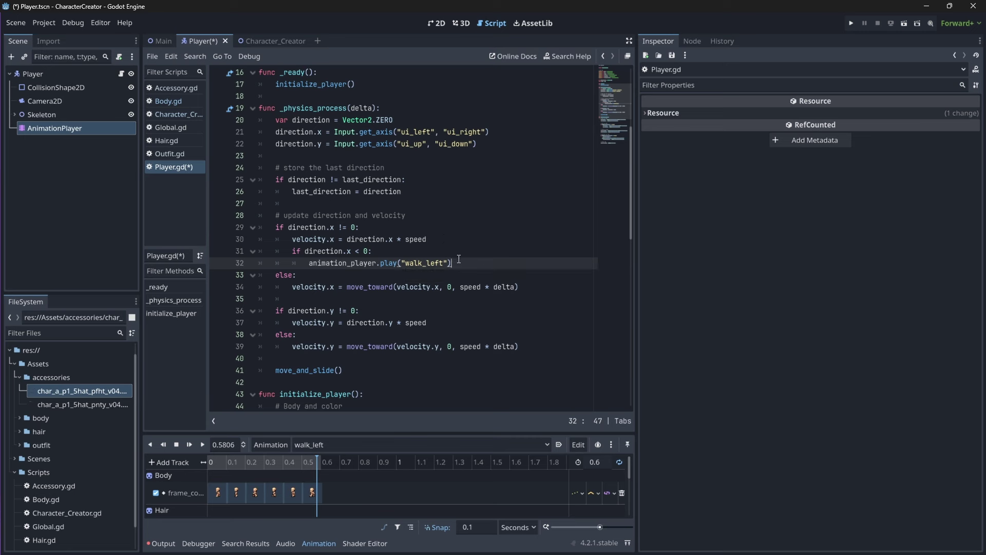
key(Return)
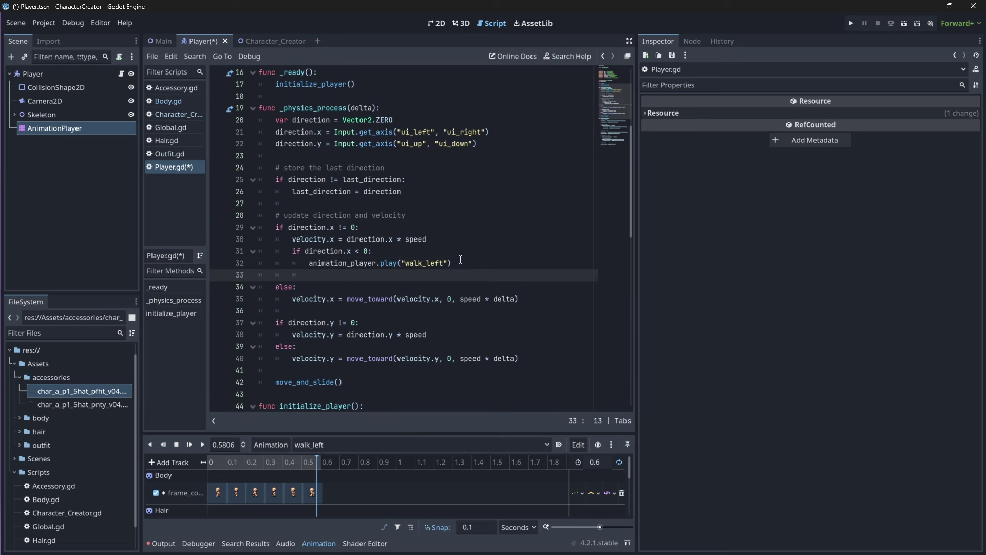
key(BackSpace)
text(else:)
key(Return)
text(animation_player.play("walk_left"))
click(392, 285)
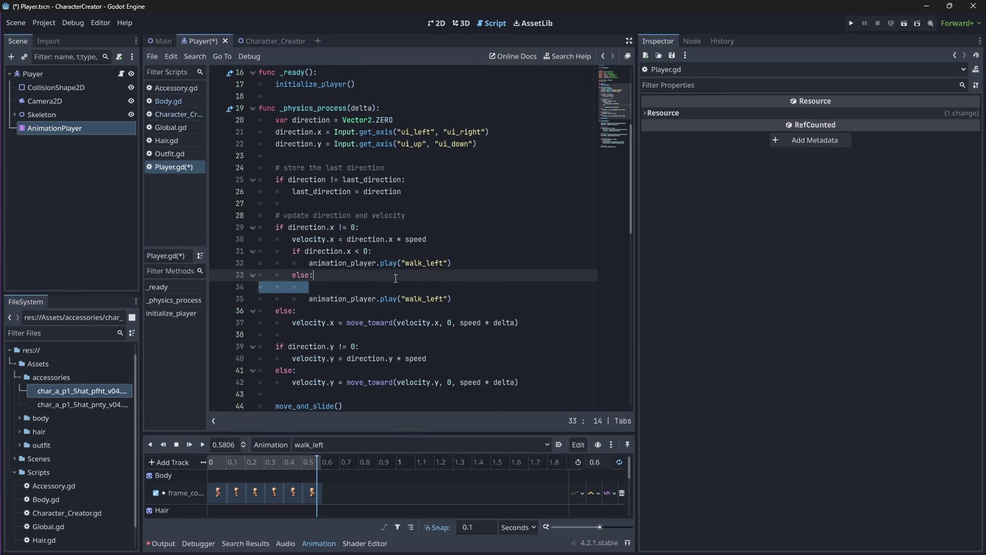
key(ctrl+shift+k)
double_click(437, 288)
text(walk_r)
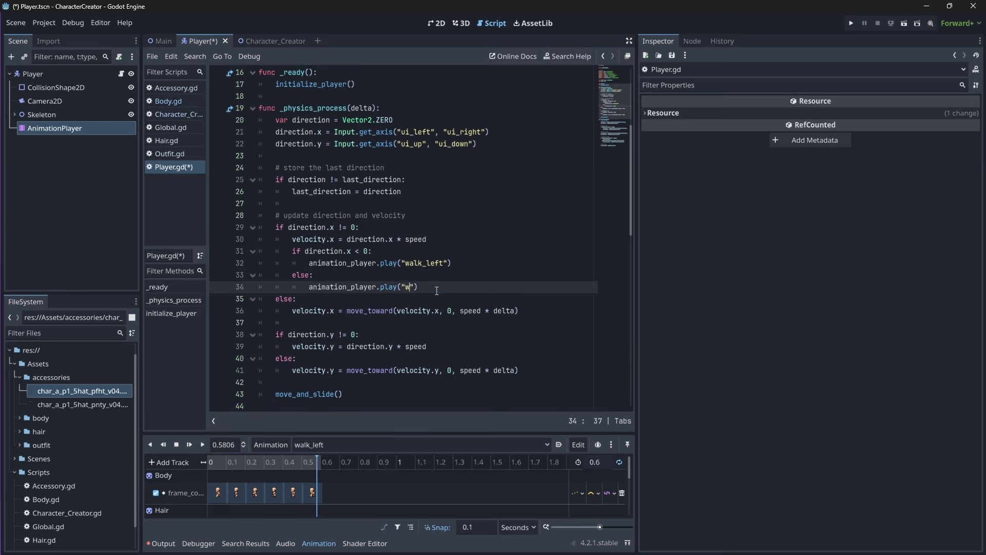
key(Return)
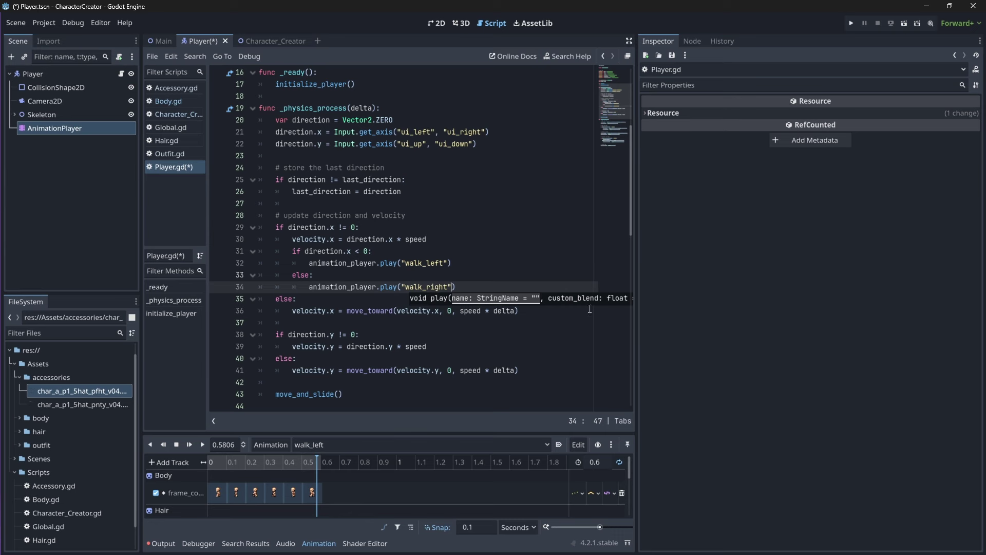
drag(513, 286, 527, 243)
key(ctrl+c)
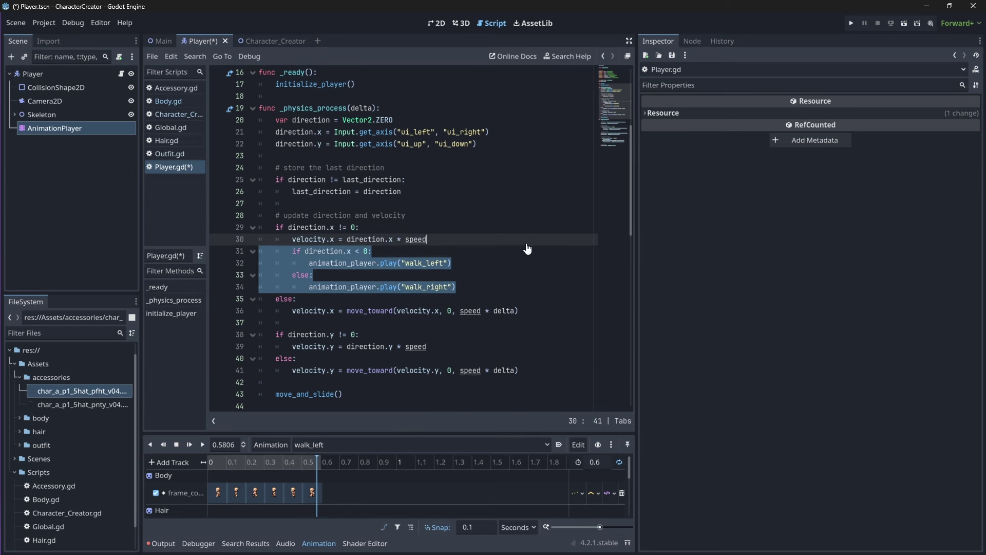
click(498, 274)
Paste the animation if/else block under the vertical velocity line and change its condition to direction.y.
scroll(499, 274, down, 1)
click(475, 306)
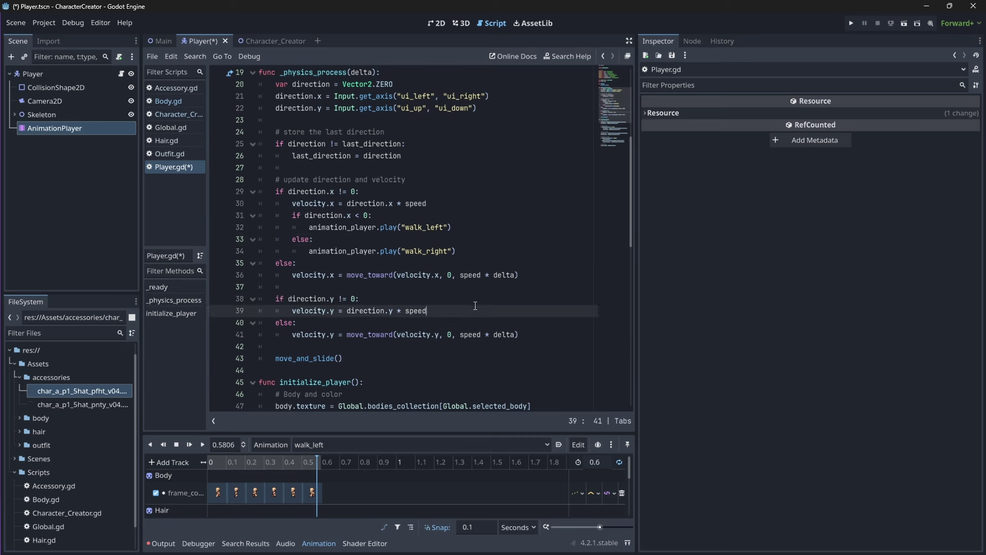
key(Return)
key(ctrl+v)
click(457, 317)
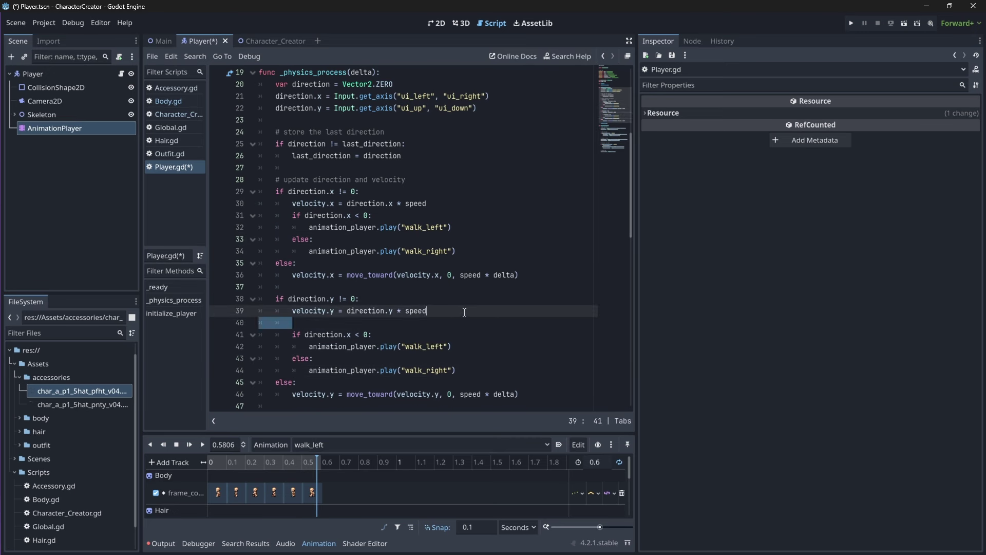
key(BackSpace)
key(BackSpace)
key(BackSpace)
double_click(349, 323)
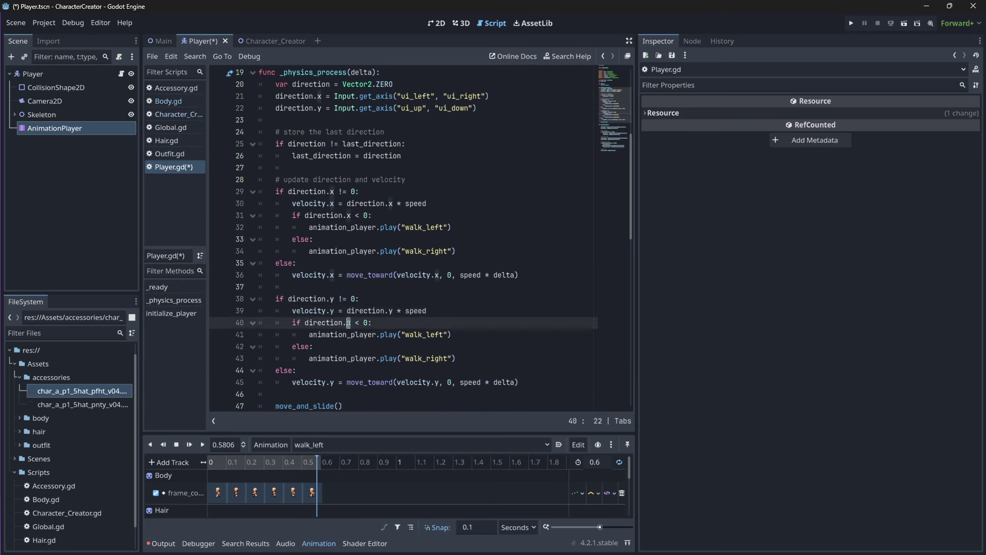
text(y)
Change the pasted block's animations to walk_up and walk_down.
double_click(415, 335)
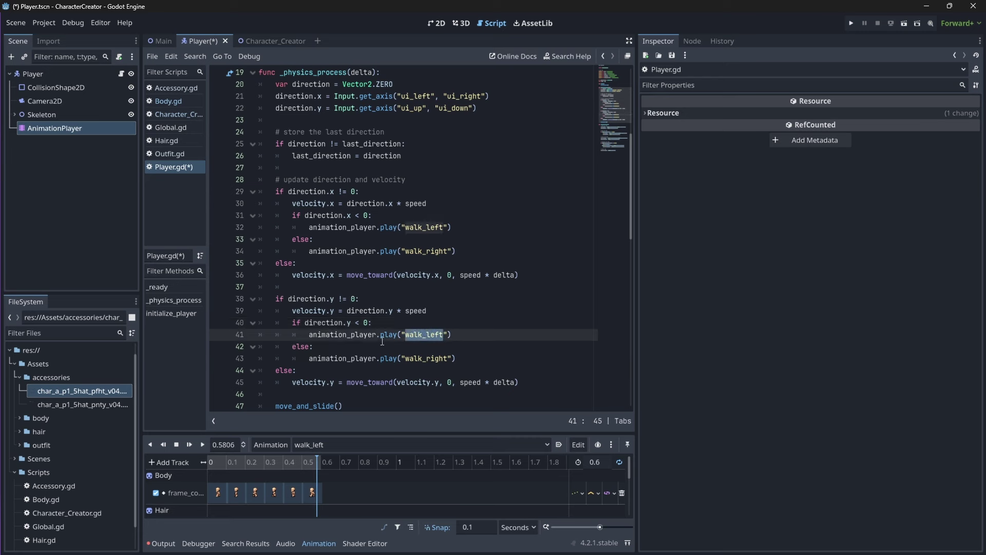
text(wa)
click(444, 381)
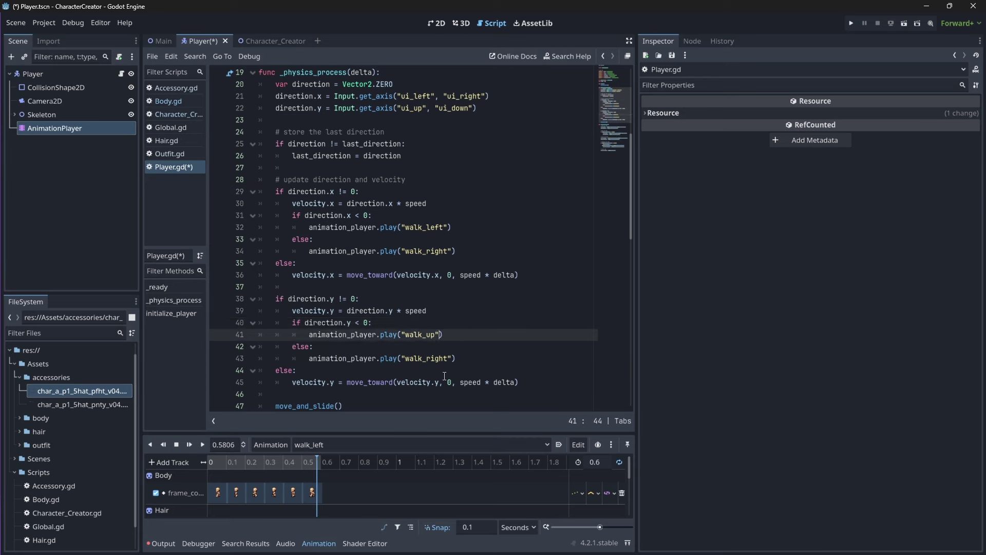
key(Down)
double_click(431, 359)
text(w)
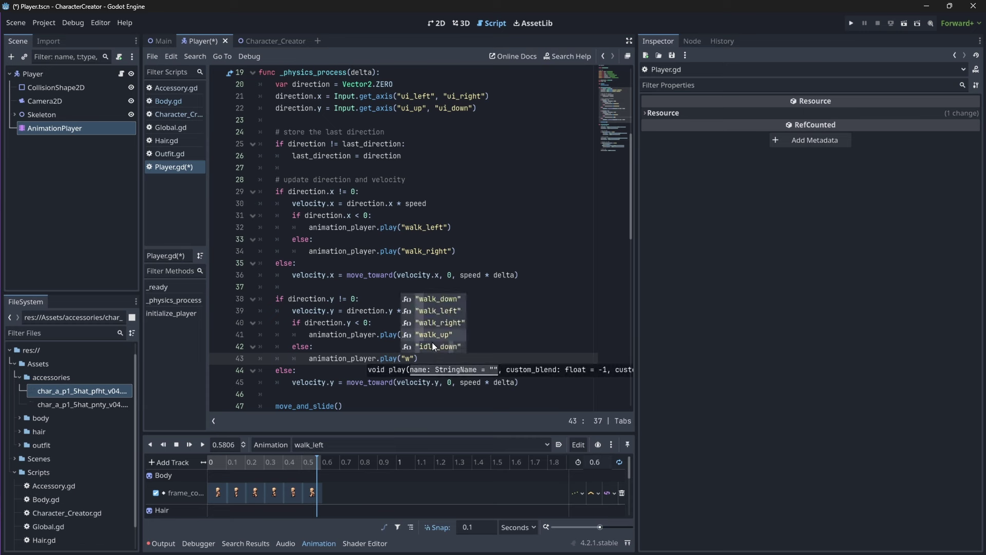
click(451, 301)
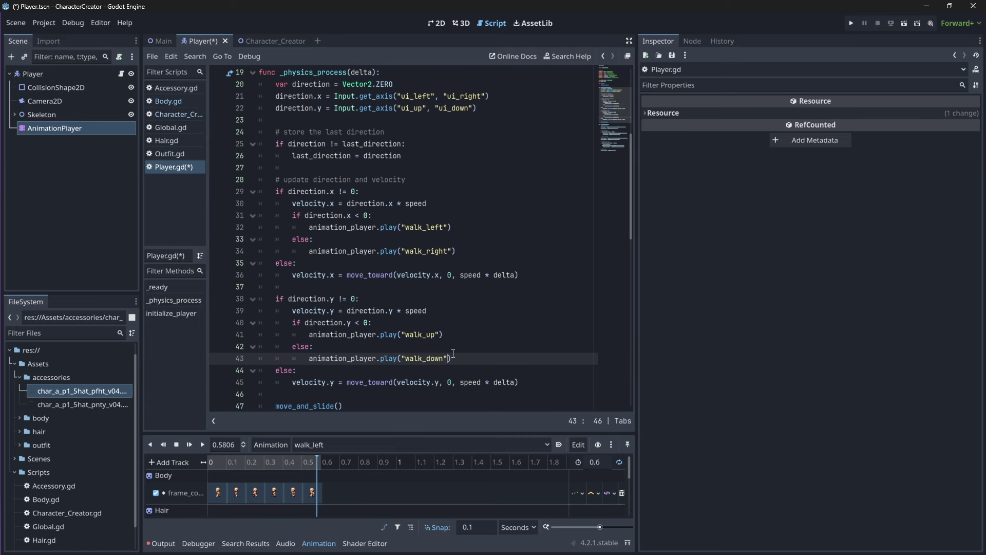
scroll(274, 313, down, 2)
click(298, 323)
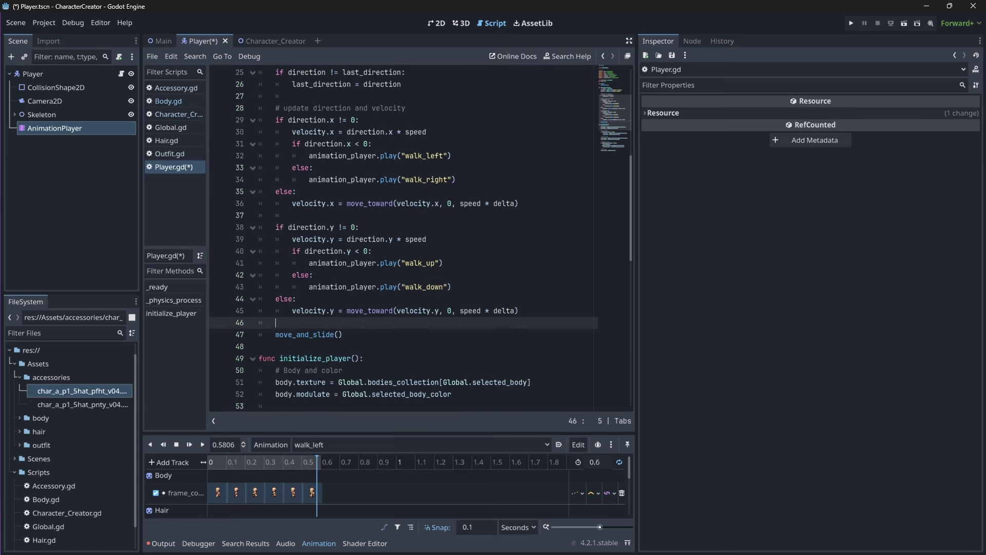
Add a '# Idle animations' comment line and enlarge the script editor by hiding the docks and bottom panel.
key(Return)
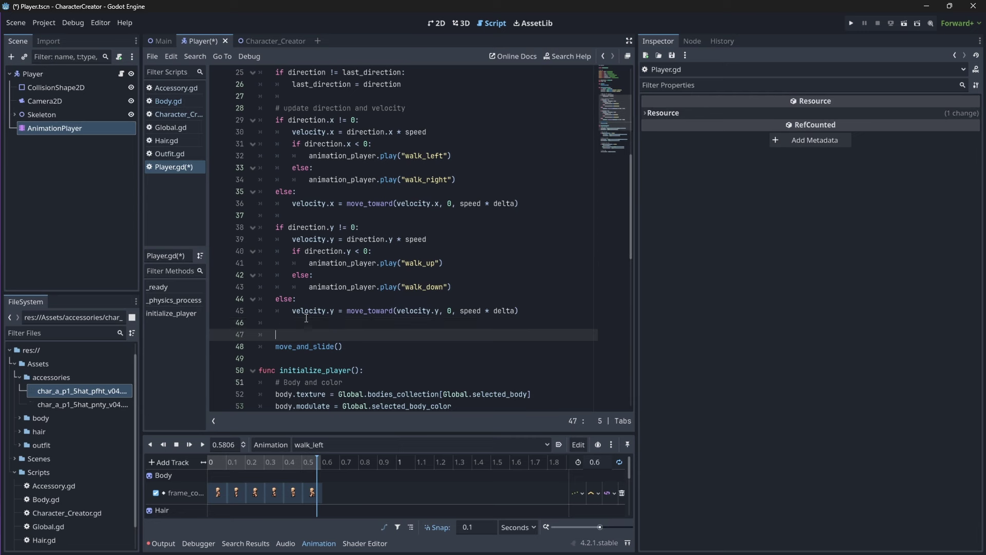
text(# Idle animations)
key(Return)
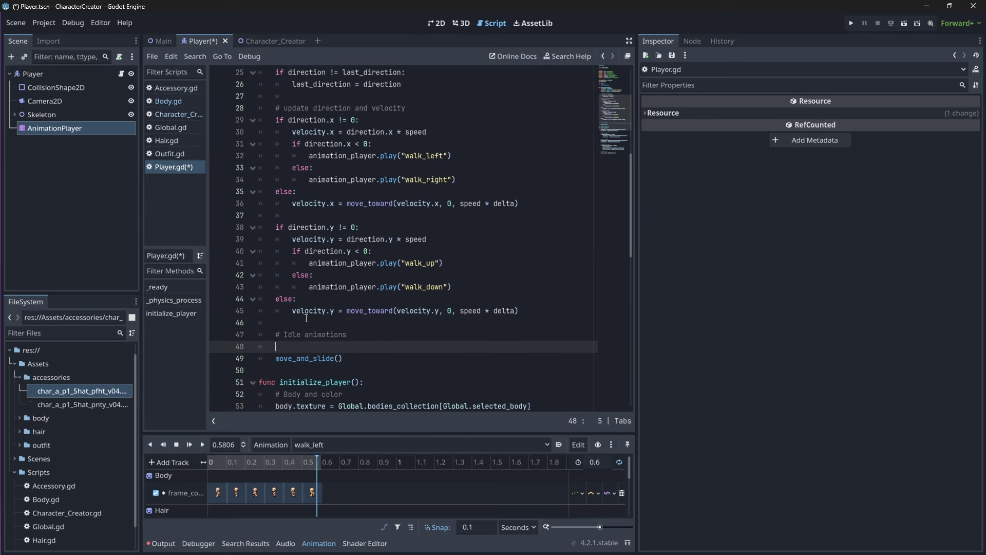
text(if i)
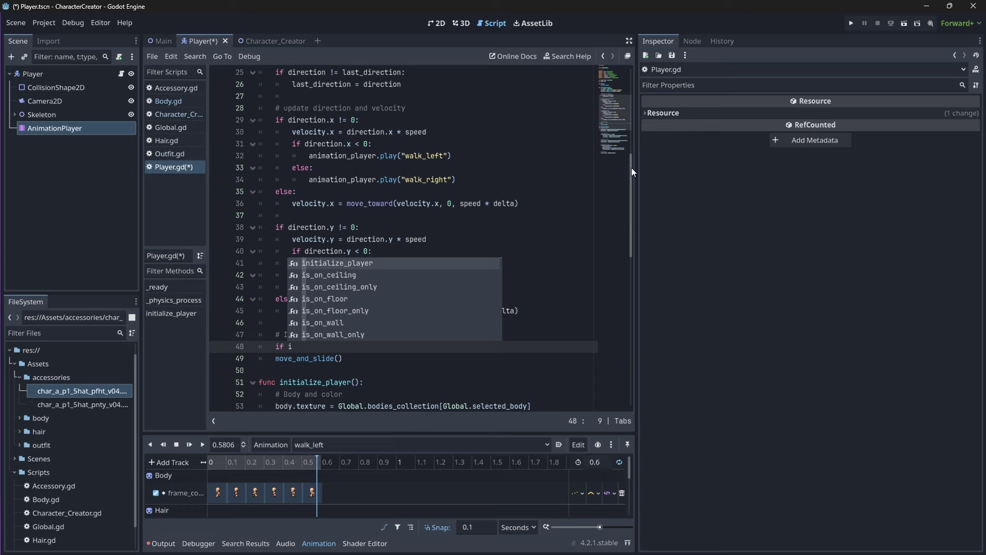
click(629, 41)
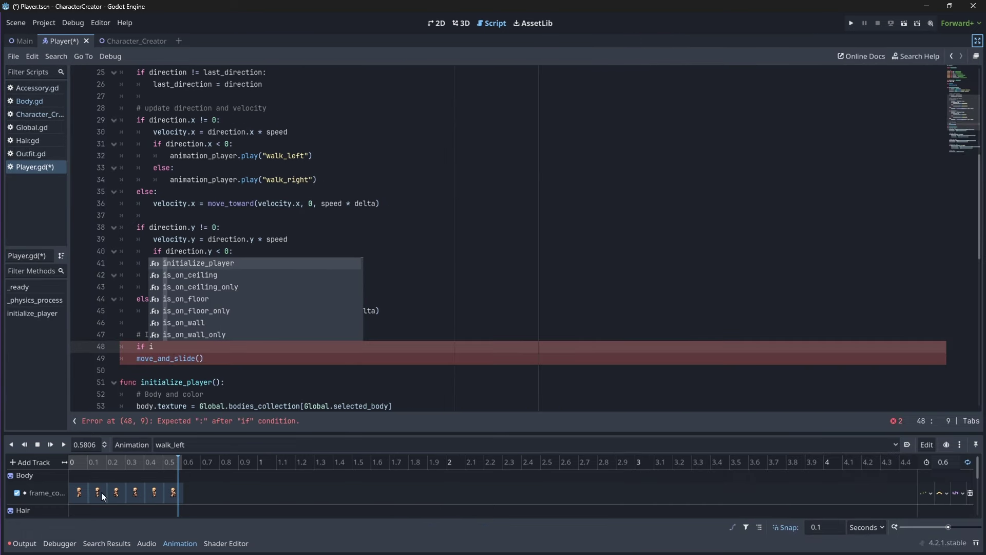
click(23, 544)
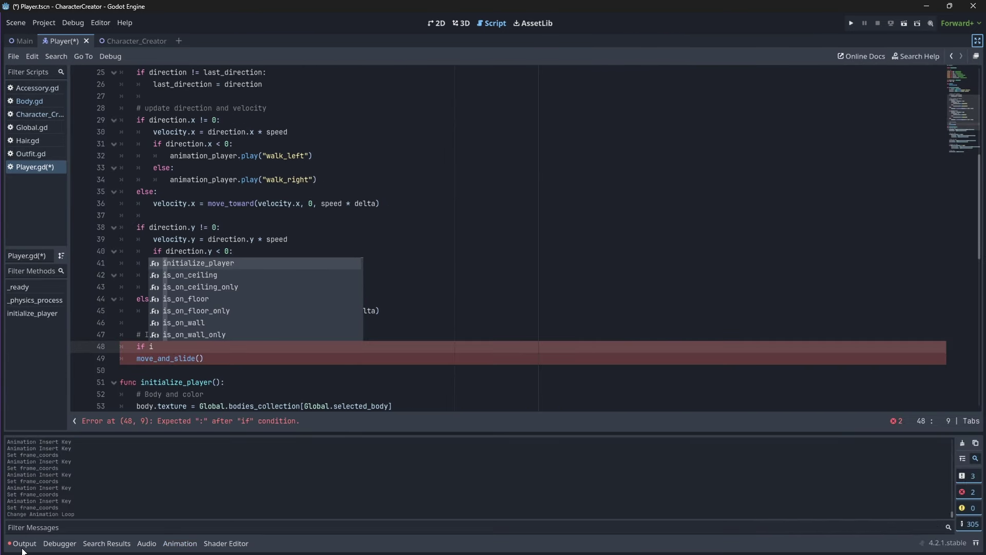
click(23, 543)
Write 'if direction == Vector2.ZERO:' with a nested 'if last_direction < 0:' check.
key(Escape)
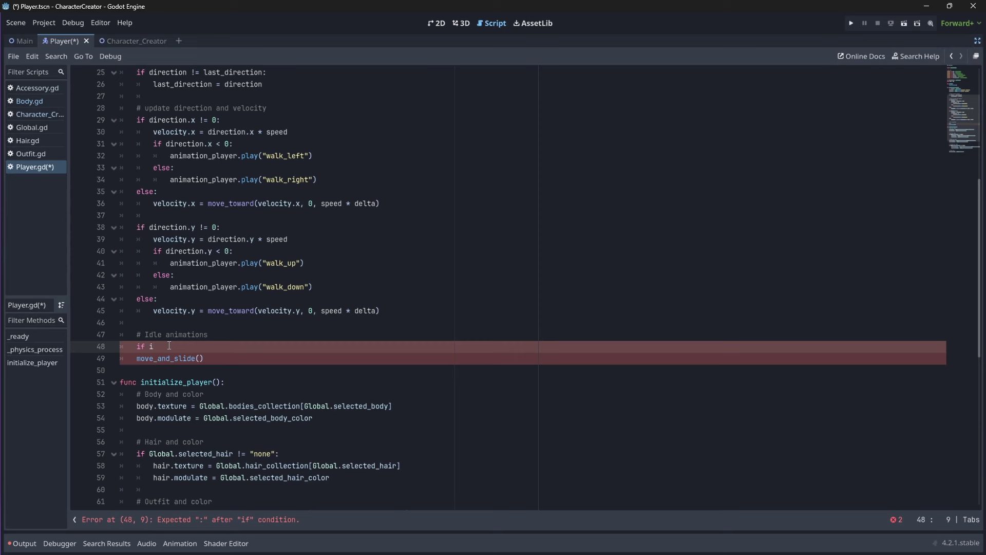
key(BackSpace)
text(direction == Vector2.z)
key(Return)
text(:)
key(Return)
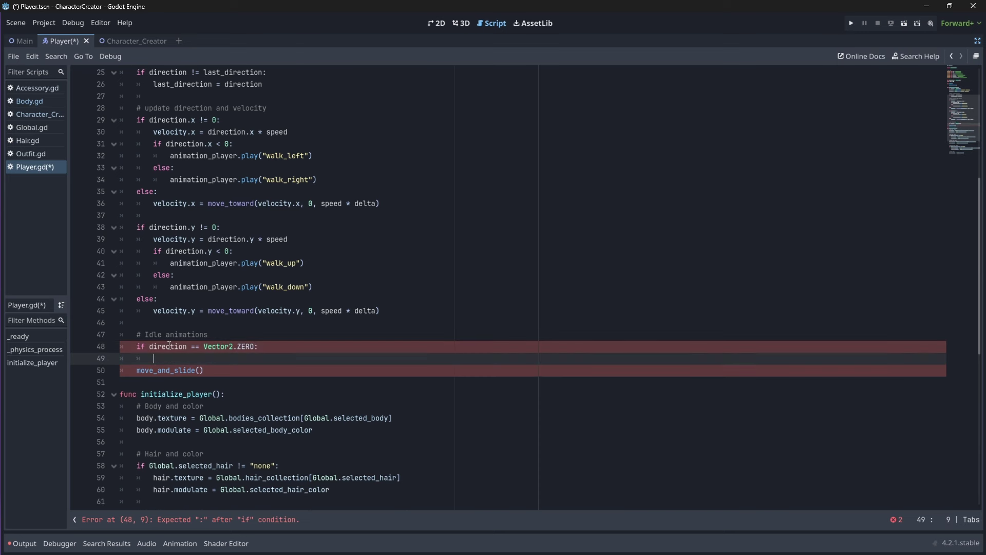
text(if last_direction < 0:)
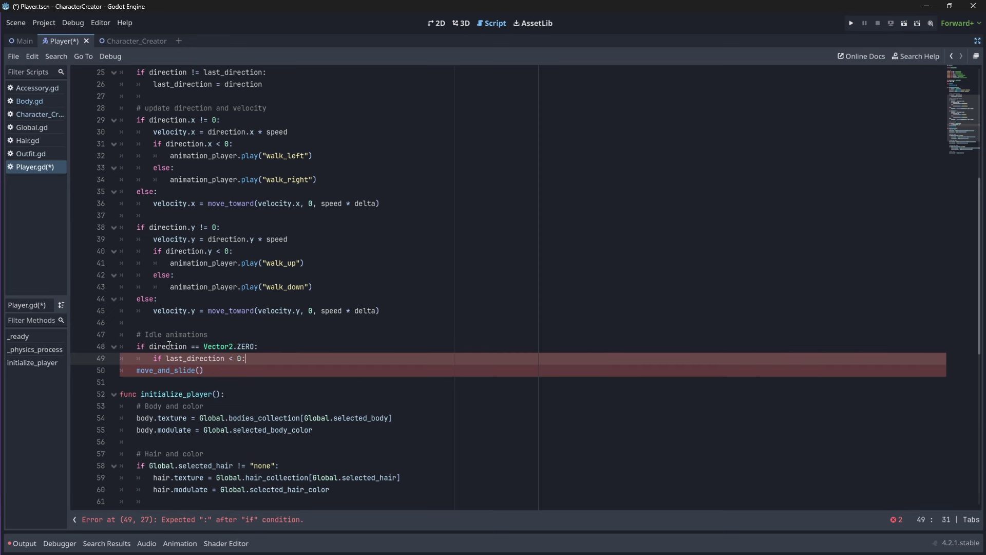
key(Return)
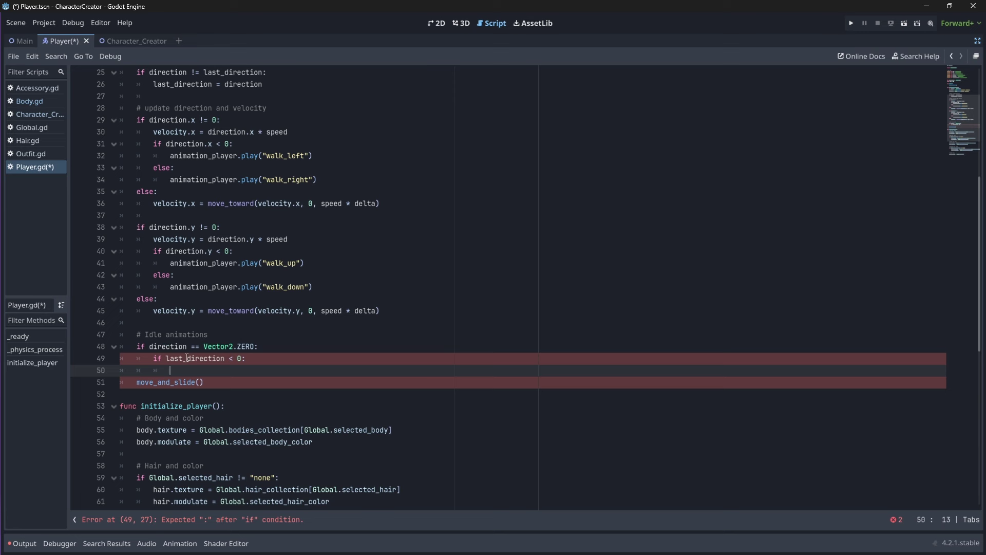
Change the check to last_direction.x and paste the walk_left play line beneath it.
click(224, 359)
text(.x)
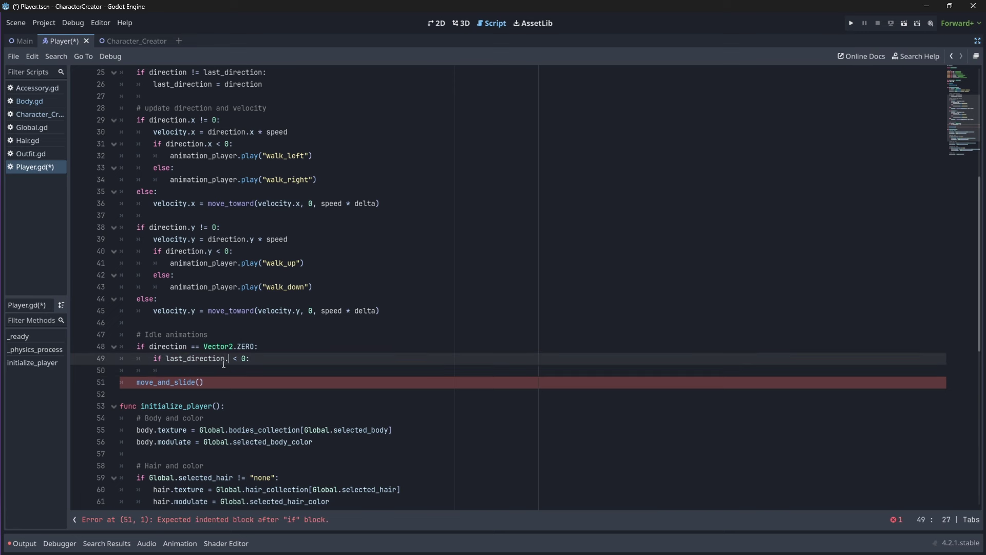
click(333, 262)
drag(326, 155, 330, 149)
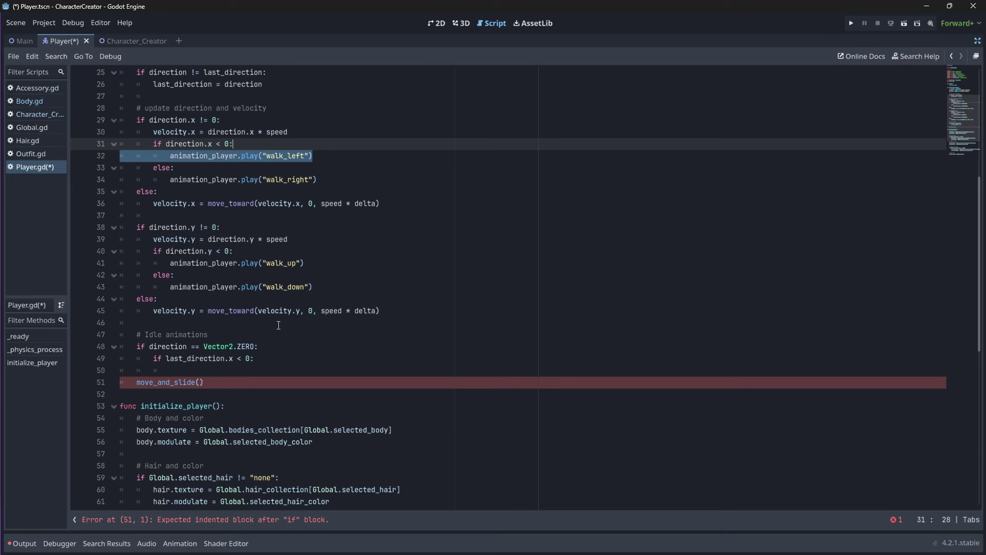
key(ctrl+c)
click(267, 358)
key(ctrl+v)
Make the pasted line play idle_left instead of walk_left.
double_click(278, 370)
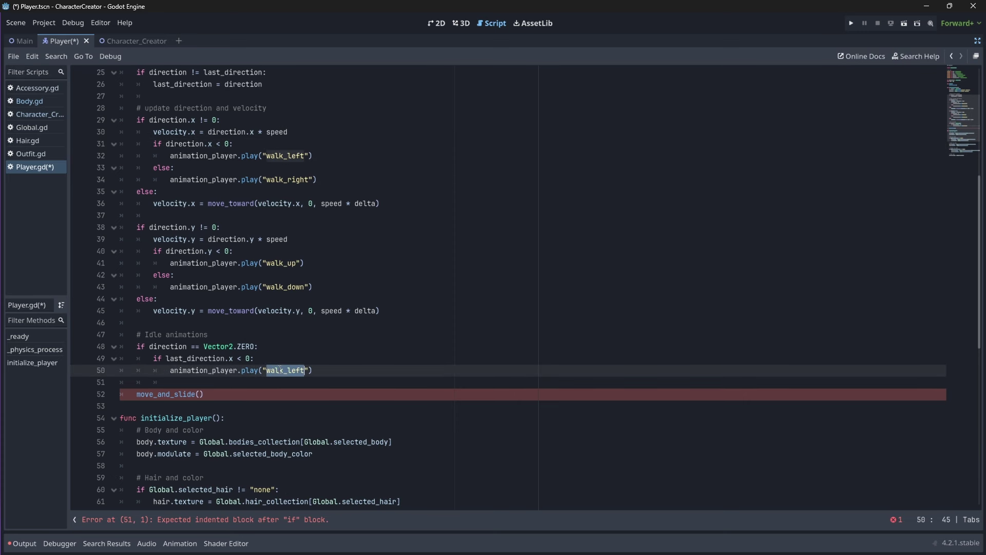
key(BackSpace)
text(idl)
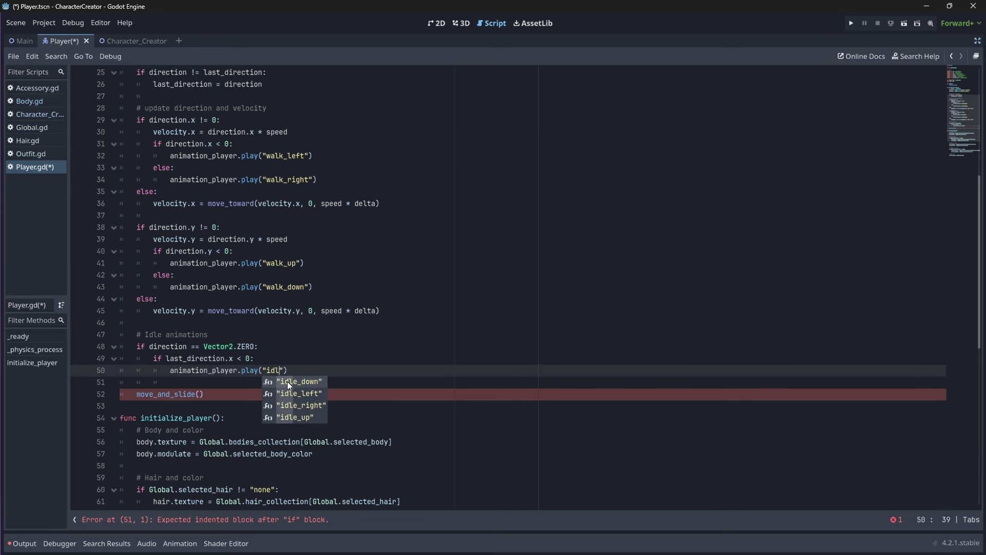
click(291, 394)
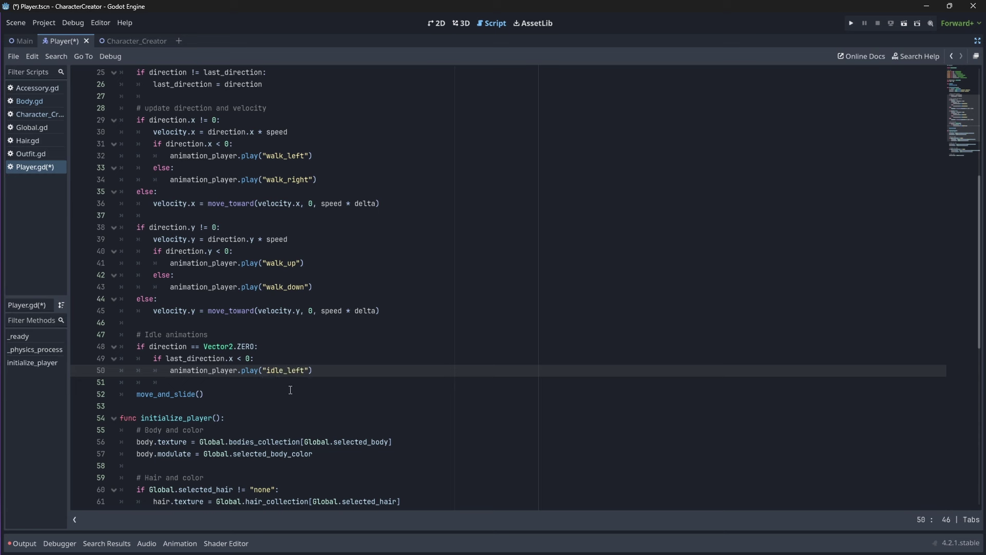
drag(328, 372, 330, 346)
Duplicate the idle check as 'last_direction.x > 0' playing idle_right.
key(ctrl+c)
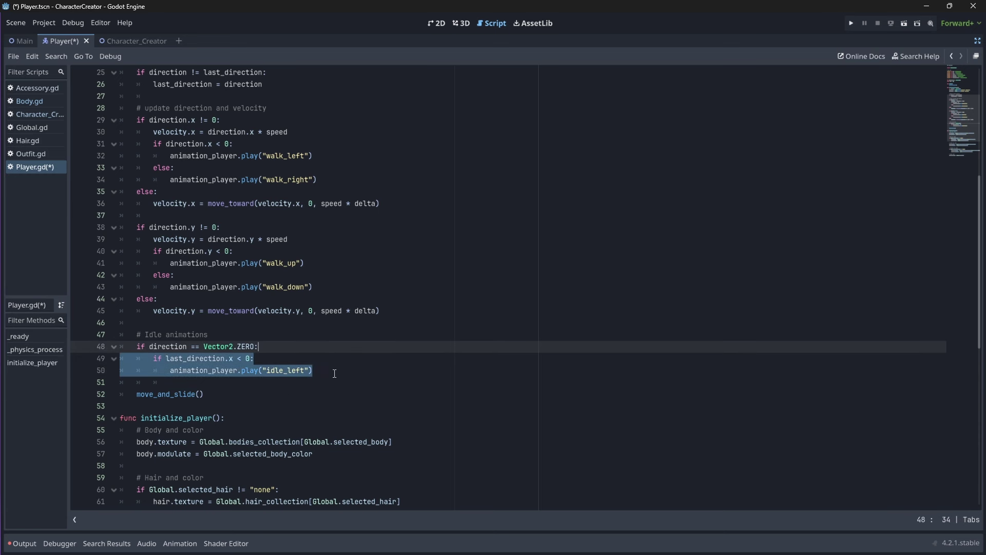
click(334, 374)
key(ctrl+v)
click(242, 383)
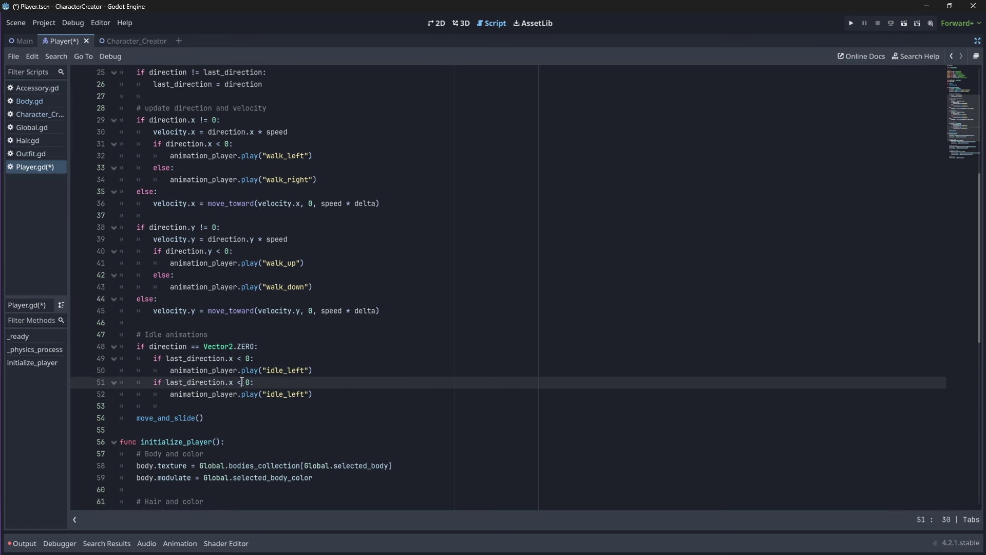
key(BackSpace)
text(>)
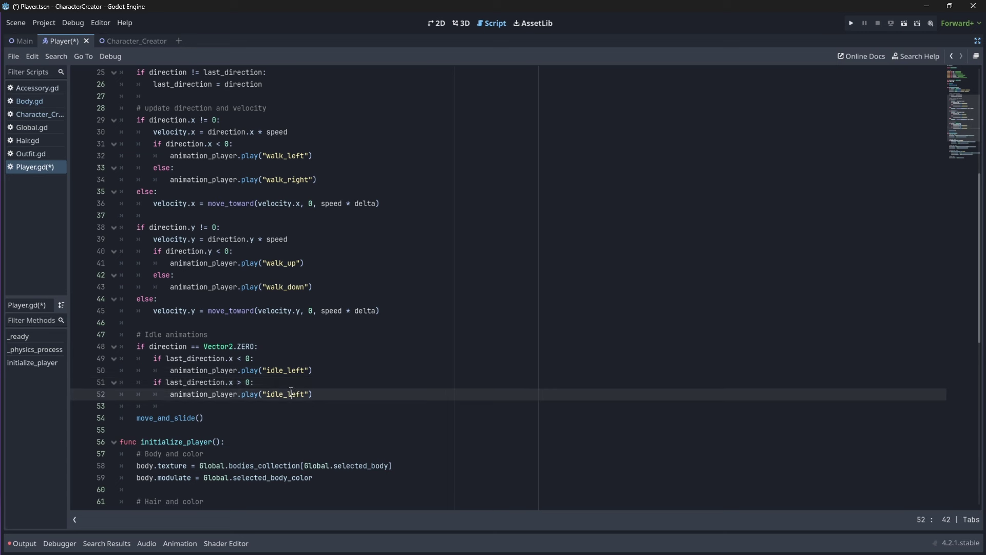
double_click(291, 394)
text(idle)
key(Return)
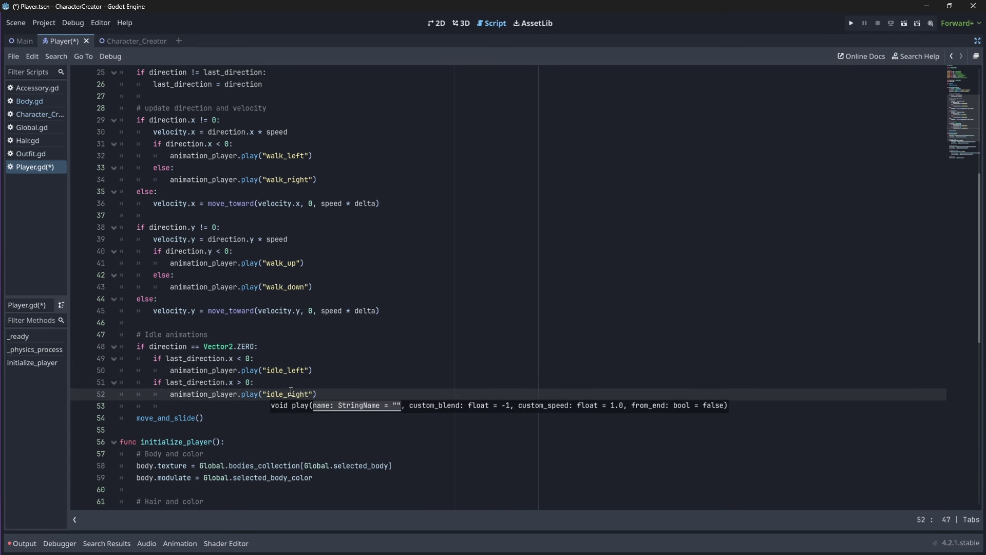
key(End)
Copy the left and right checks and switch the copies to compare last_direction.y.
drag(325, 393, 331, 352)
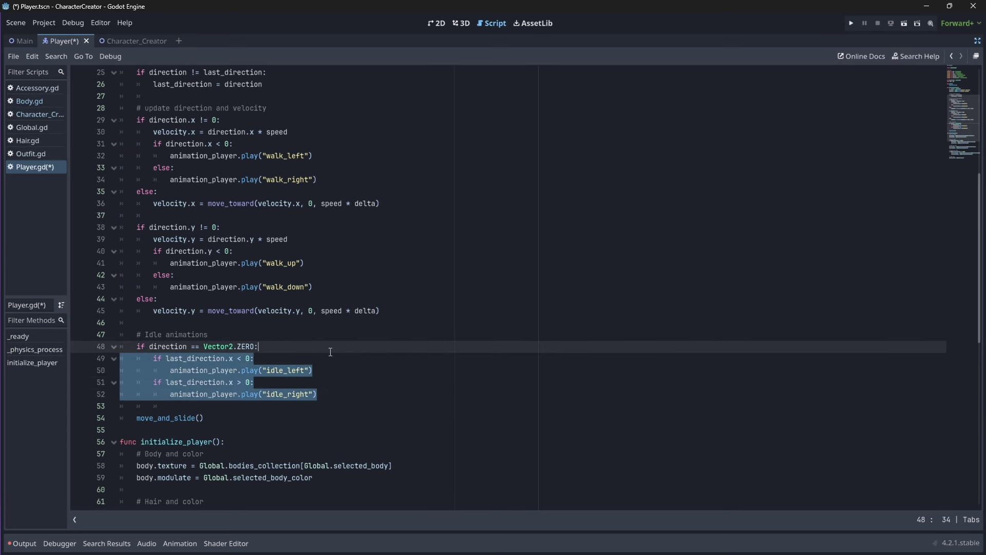
key(ctrl+c)
click(332, 395)
key(ctrl+v)
double_click(235, 406)
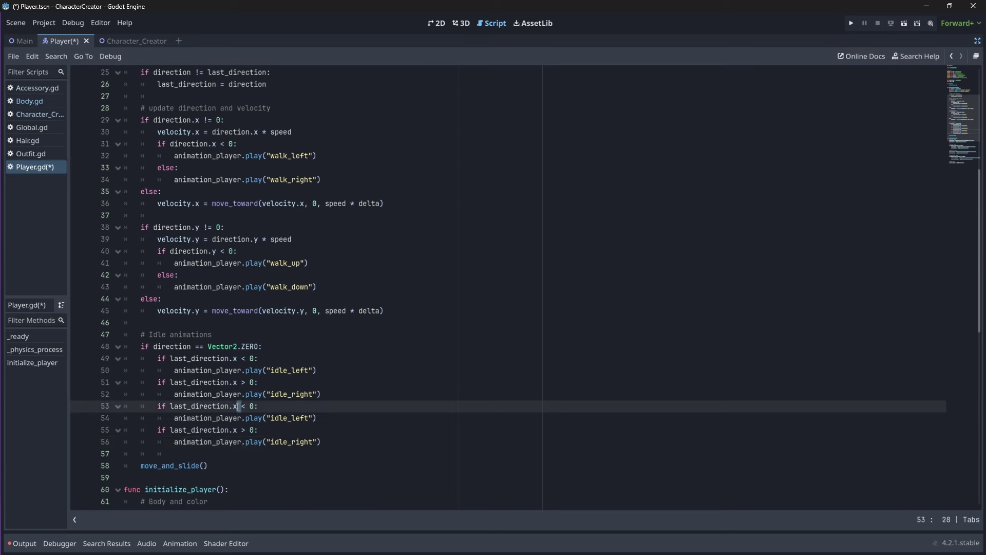
text(y)
key(Right)
double_click(235, 430)
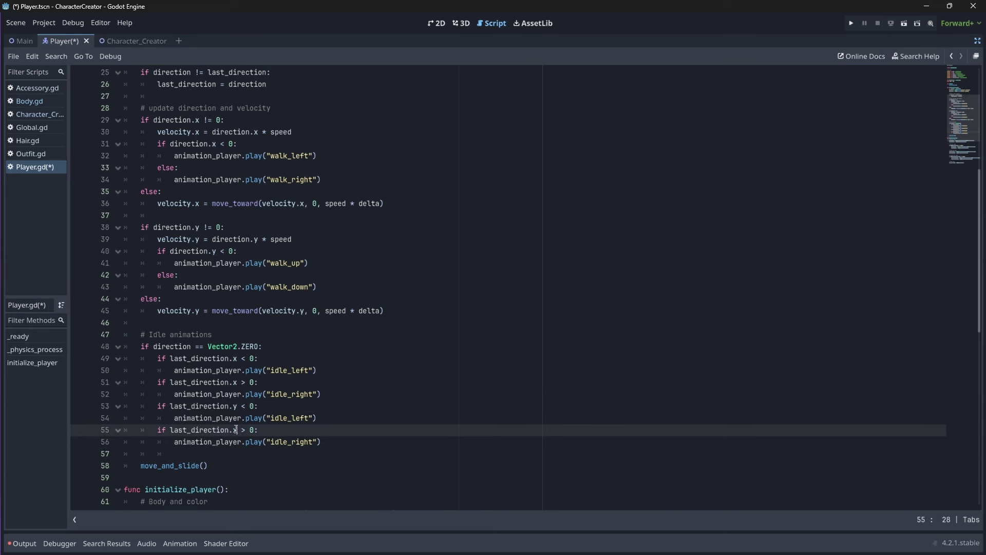
text(y)
Make the y < 0 check play idle_up and the y > 0 check play idle_down.
double_click(276, 418)
text(idle)
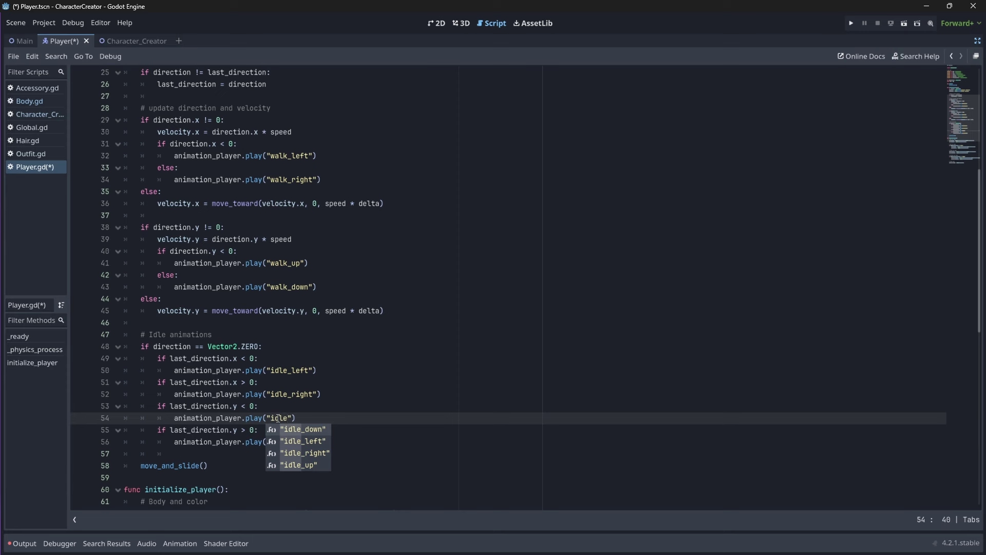
click(307, 464)
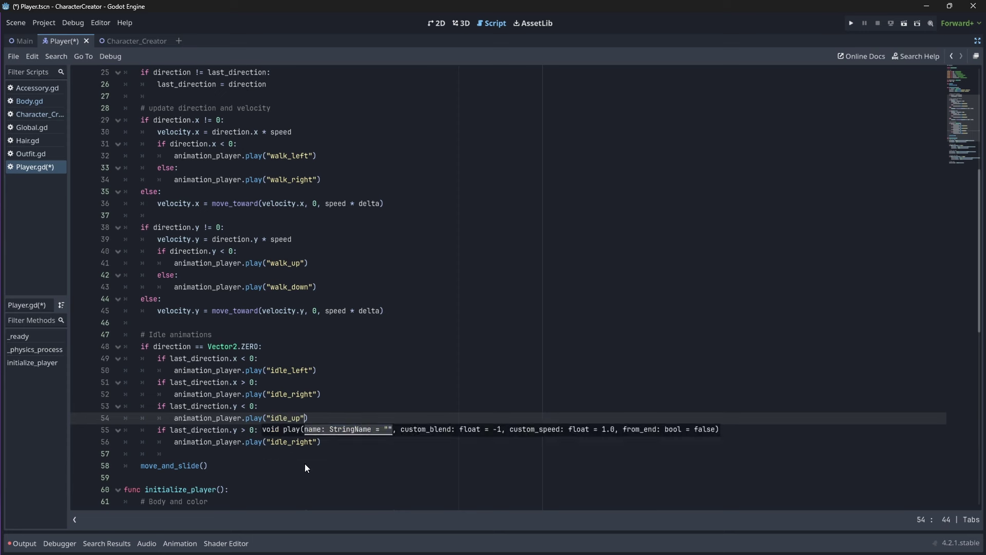
double_click(290, 442)
text(idled)
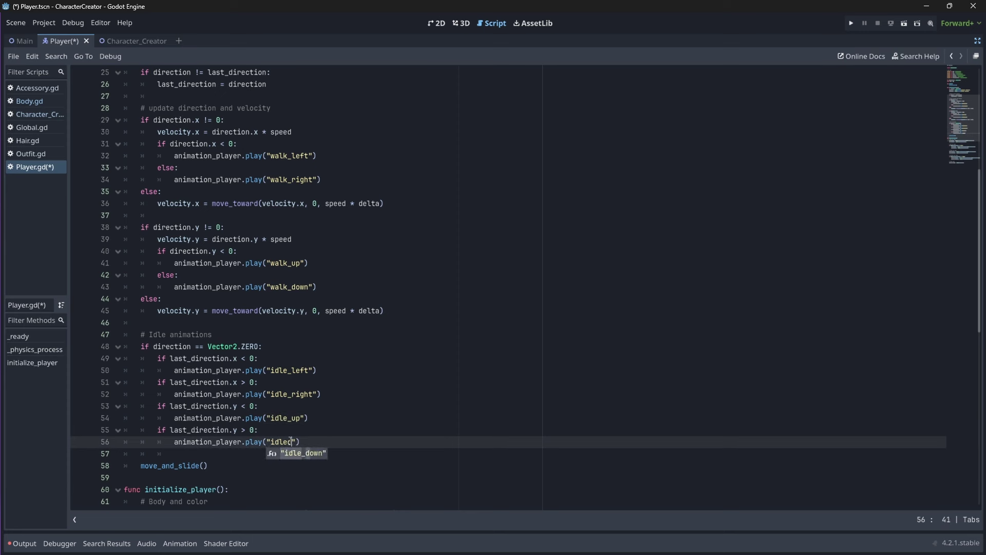
click(300, 448)
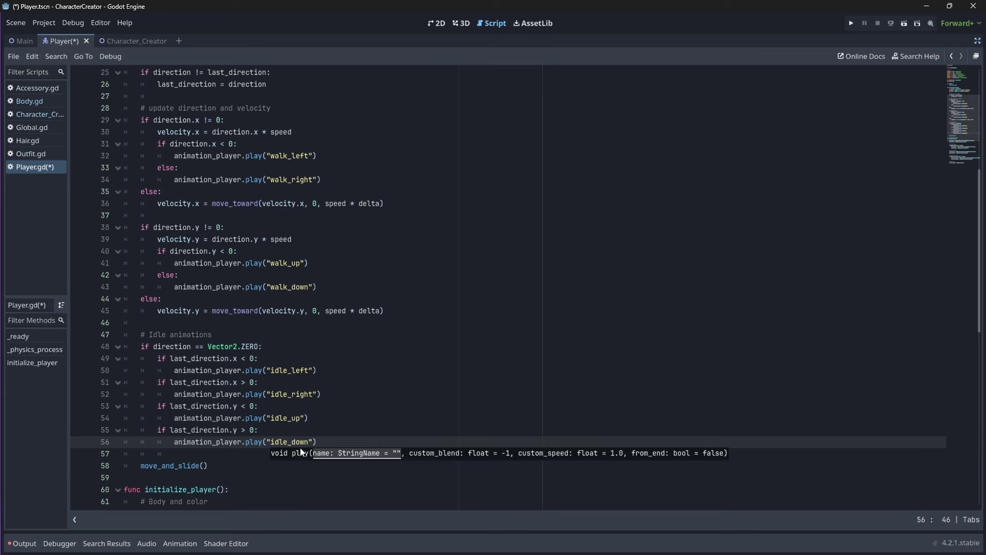
click(373, 447)
key(Return)
key(BackSpace)
Add an else branch commented '# default animation' that plays idle_down.
text(else:)
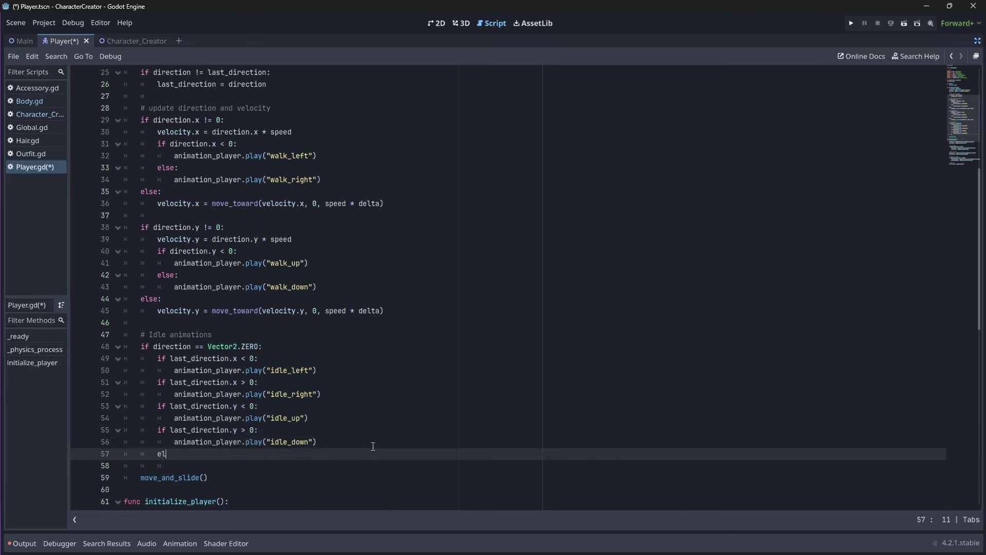
key(Return)
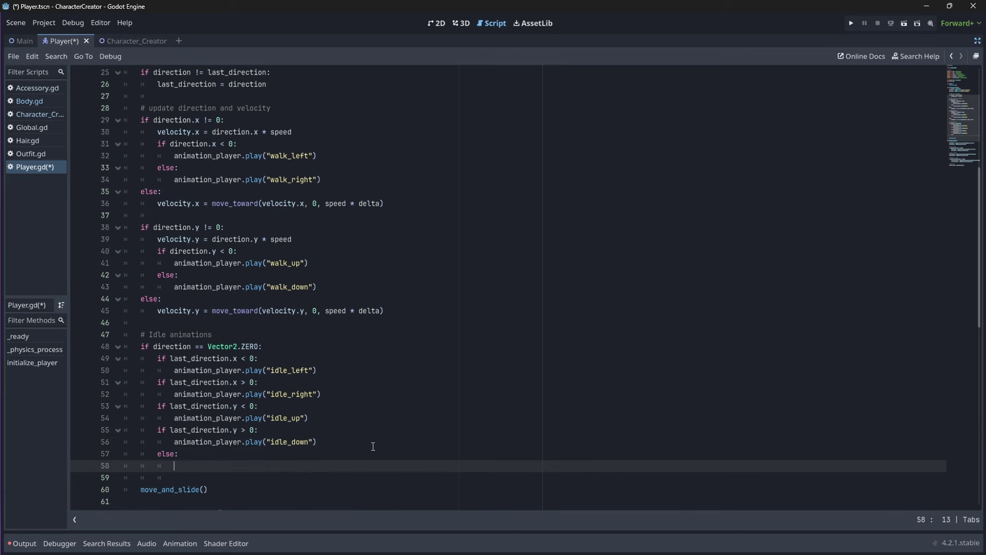
text(# def)
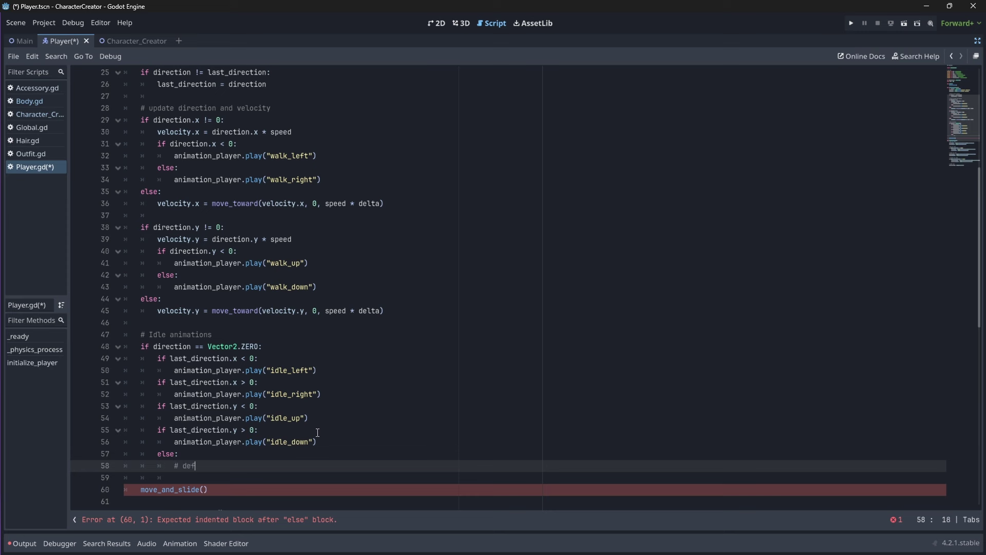
text(ault animation)
key(Return)
drag(351, 439, 348, 434)
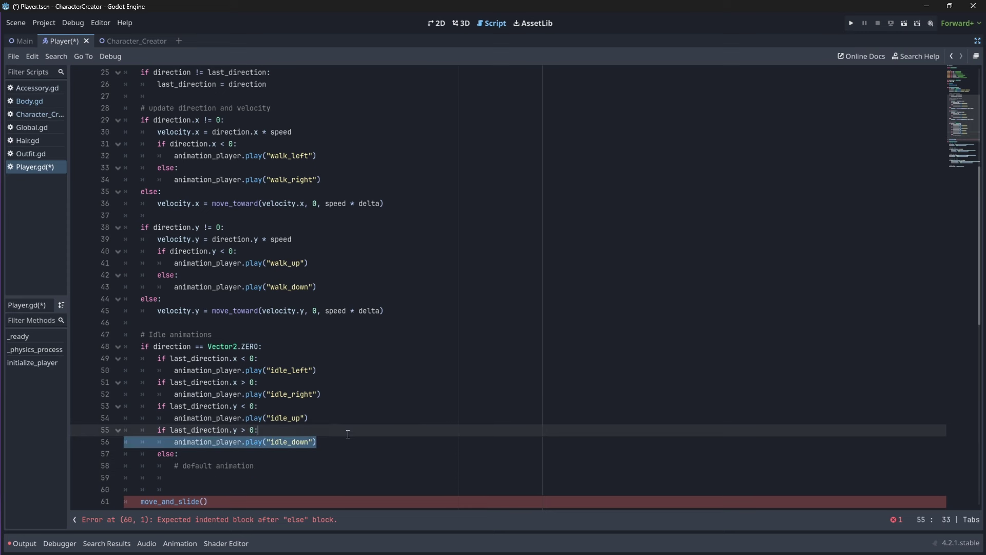
key(ctrl+c)
click(277, 477)
key(ctrl+v)
drag(277, 477, 293, 470)
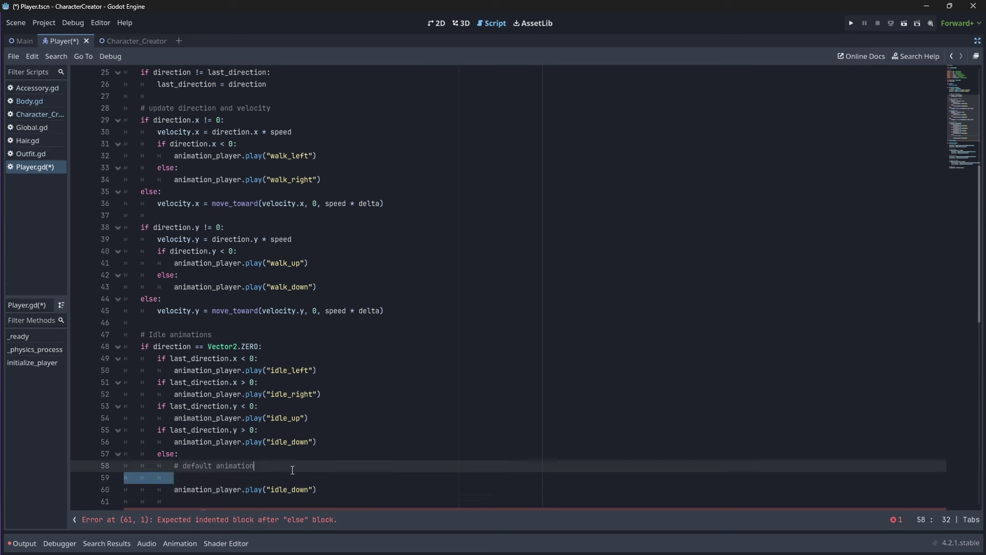
key(BackSpace)
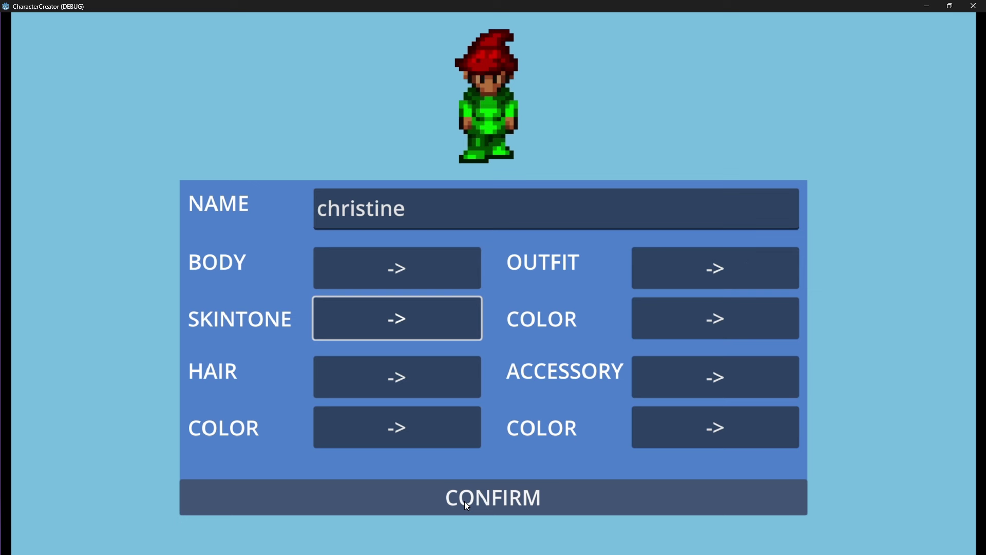
Confirm the customised character to enter the player scene.
click(465, 502)
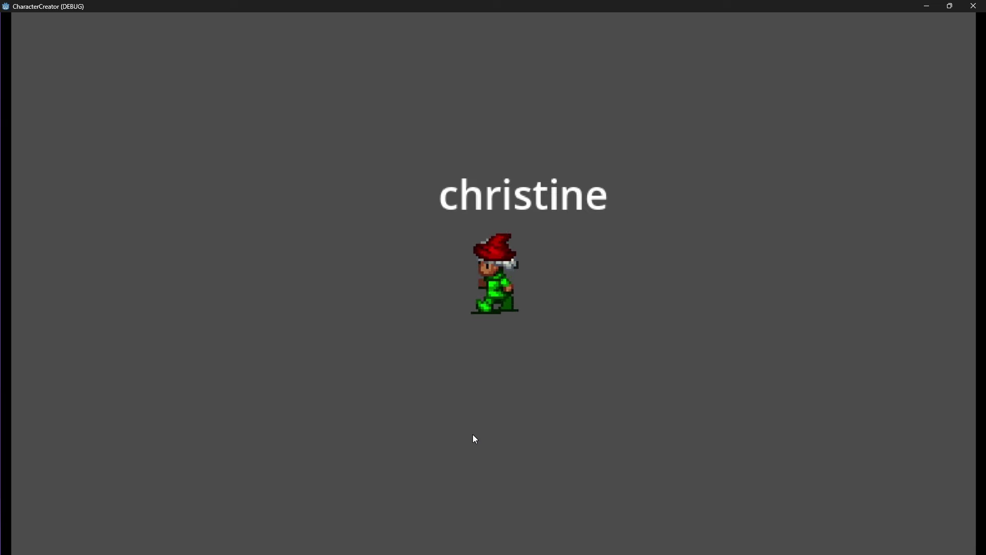